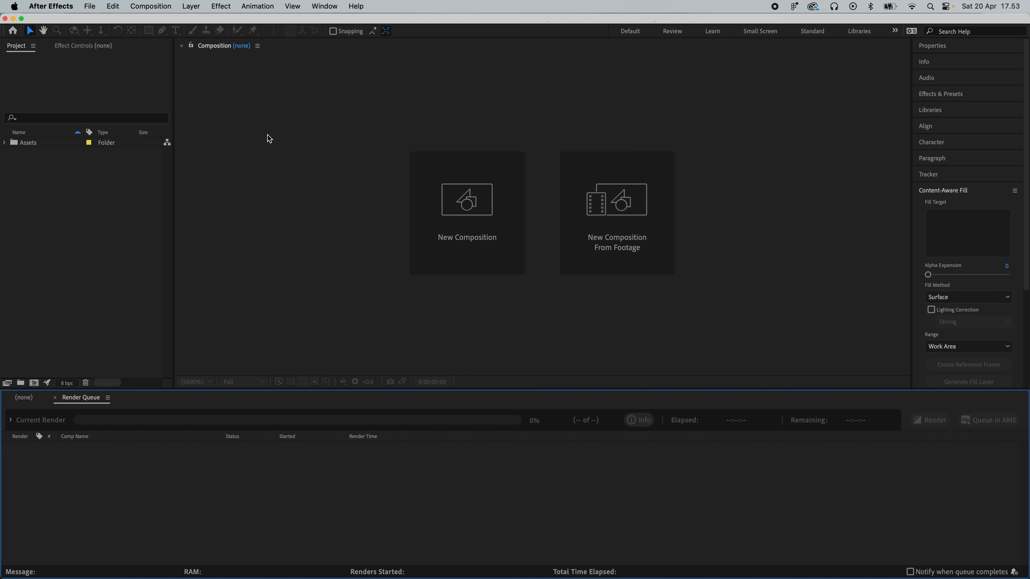
Bring up the empty timeline in place of the Render Queue and dock Effect Controls in its own area beside the composition viewer.
click(55, 398)
drag(72, 51, 910, 114)
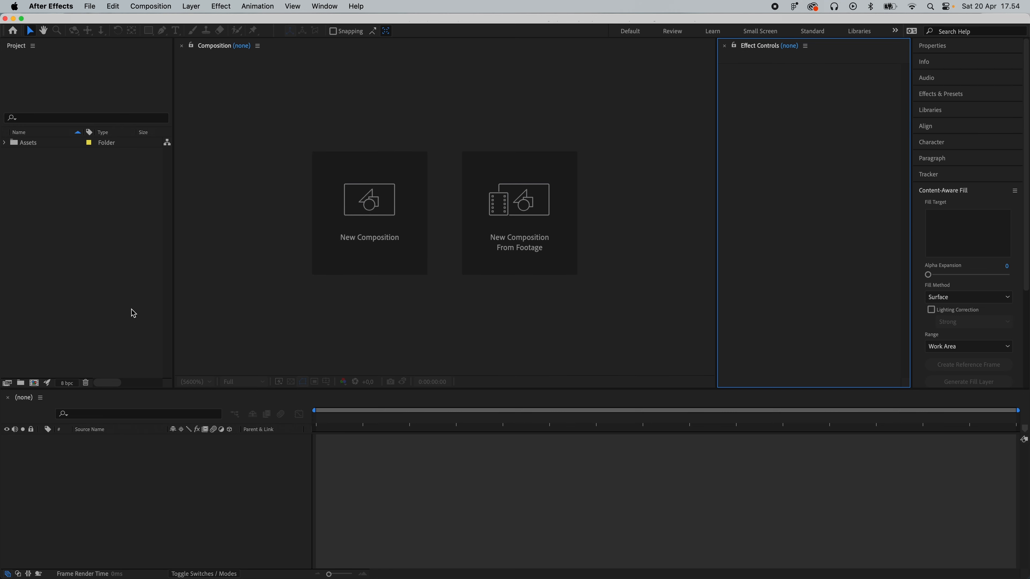
Create a 1920x1080, 24 fps composition named Neon Input with a duration of 0:00:10:00.
click(35, 382)
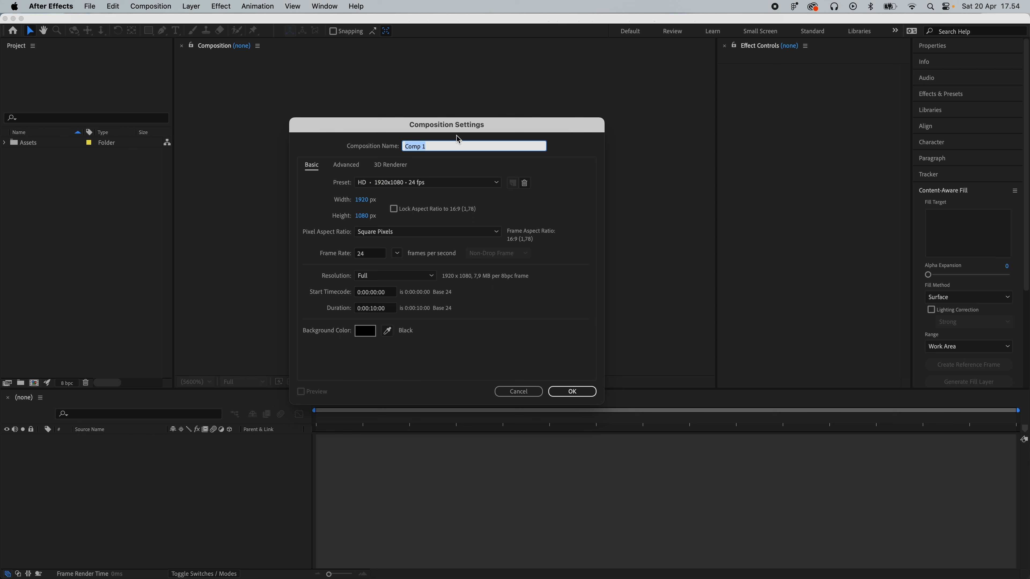
text(Neon Input)
key(super+a)
click(375, 309)
key(Return)
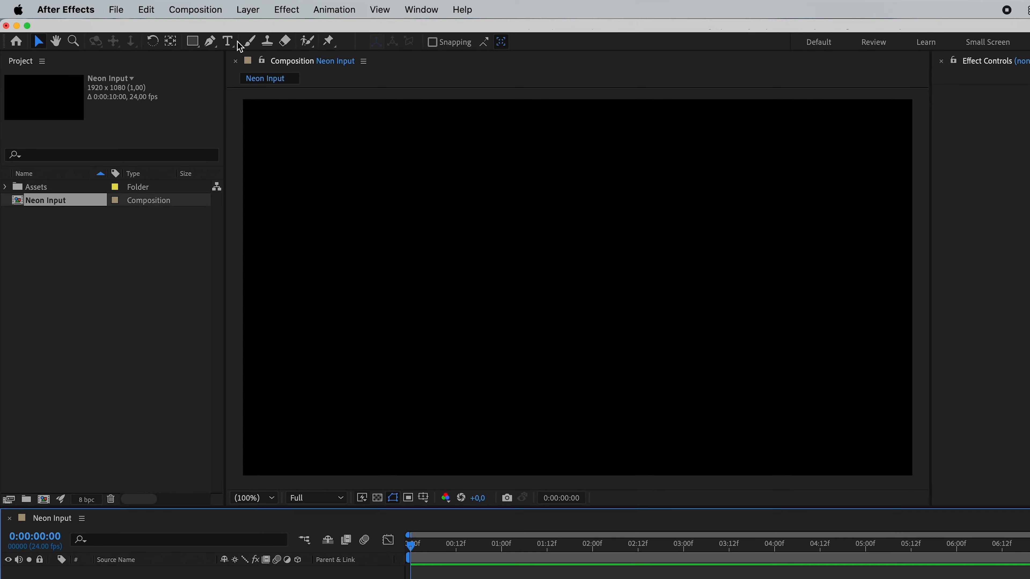
Draw a text box in the Neon Input composition and fill it with the text "Hello".
click(230, 41)
drag(406, 197, 709, 318)
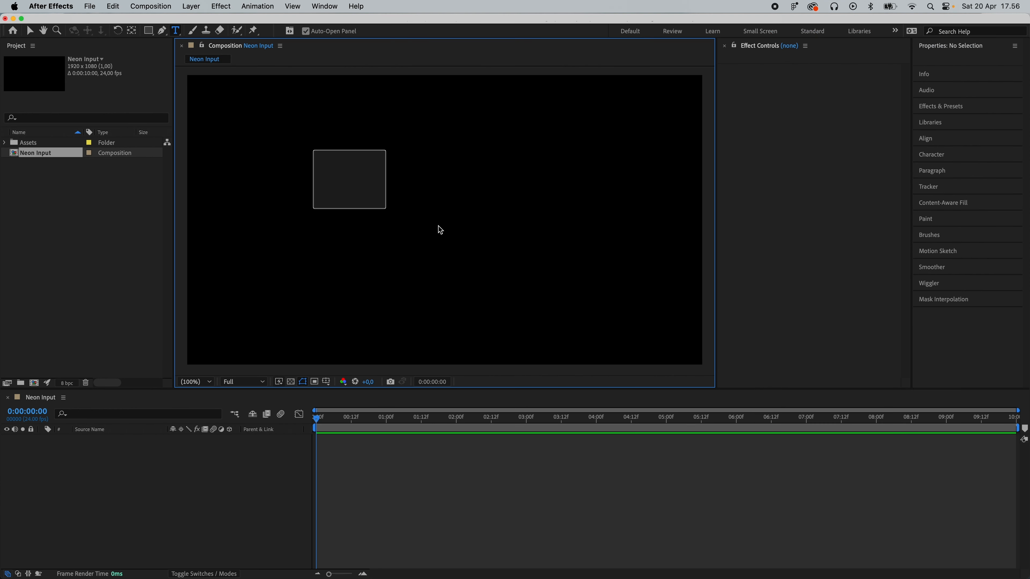
drag(546, 243, 544, 240)
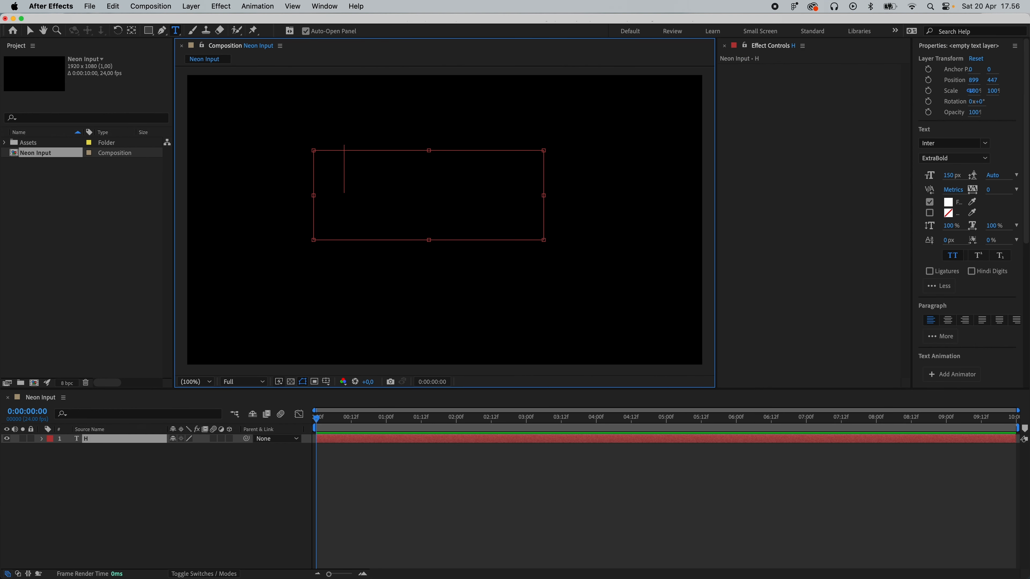
text(Hello)
key(Escape)
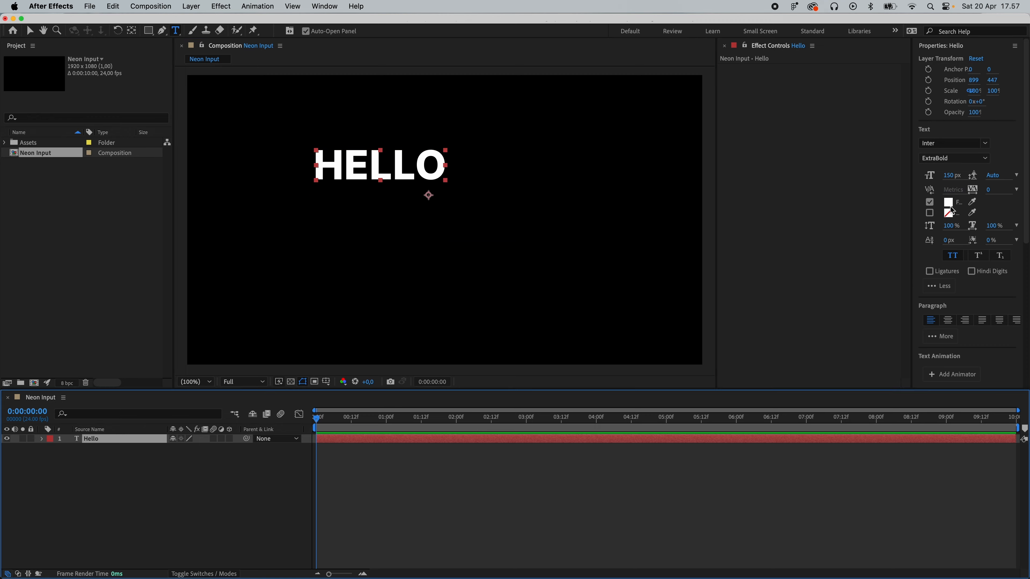
Center the Hello text horizontally and vertically in the composition, check its text box, and deselect it.
scroll(993, 202, down, 5)
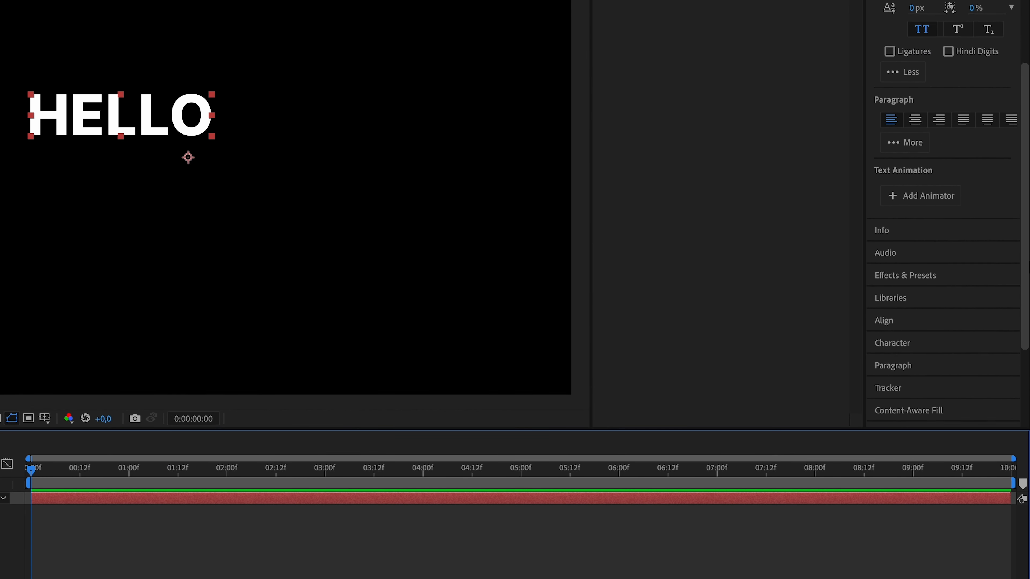
click(920, 321)
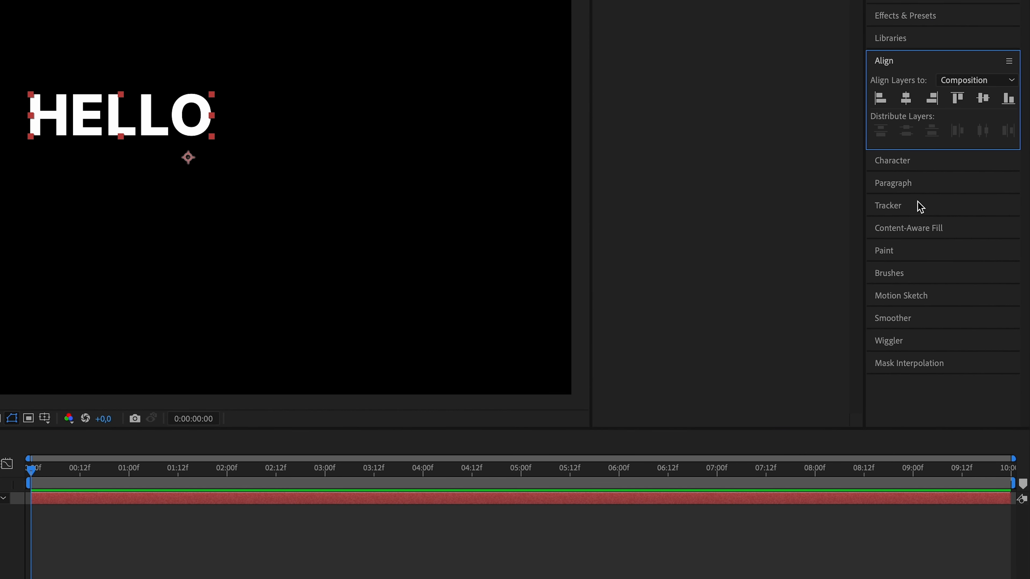
click(908, 98)
click(982, 98)
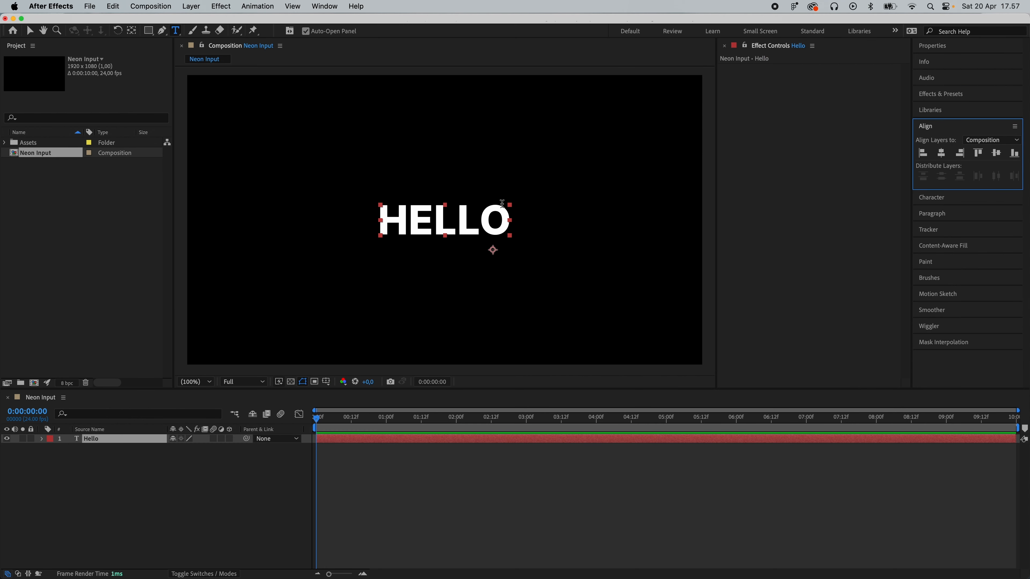
double_click(473, 440)
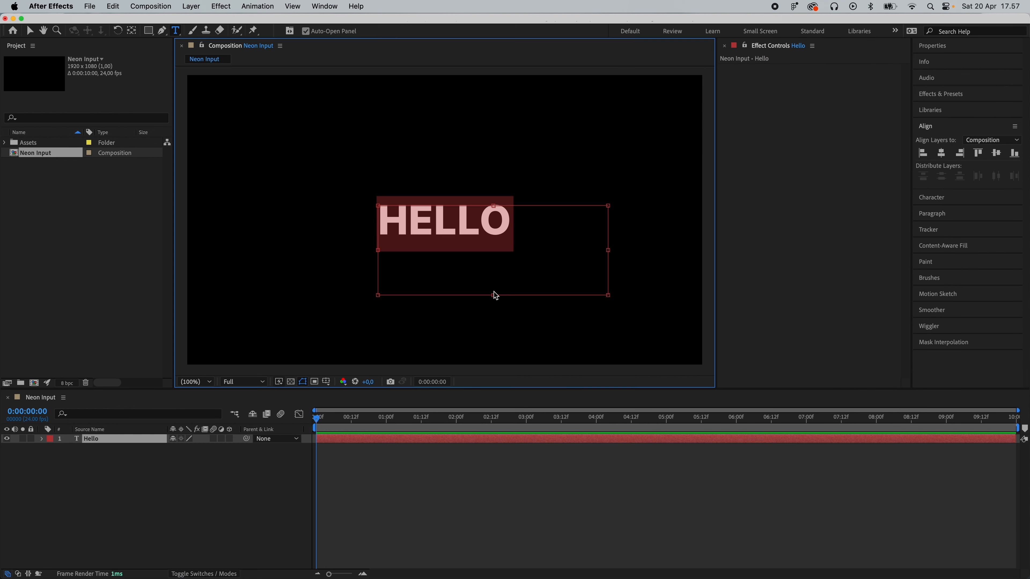
click(548, 466)
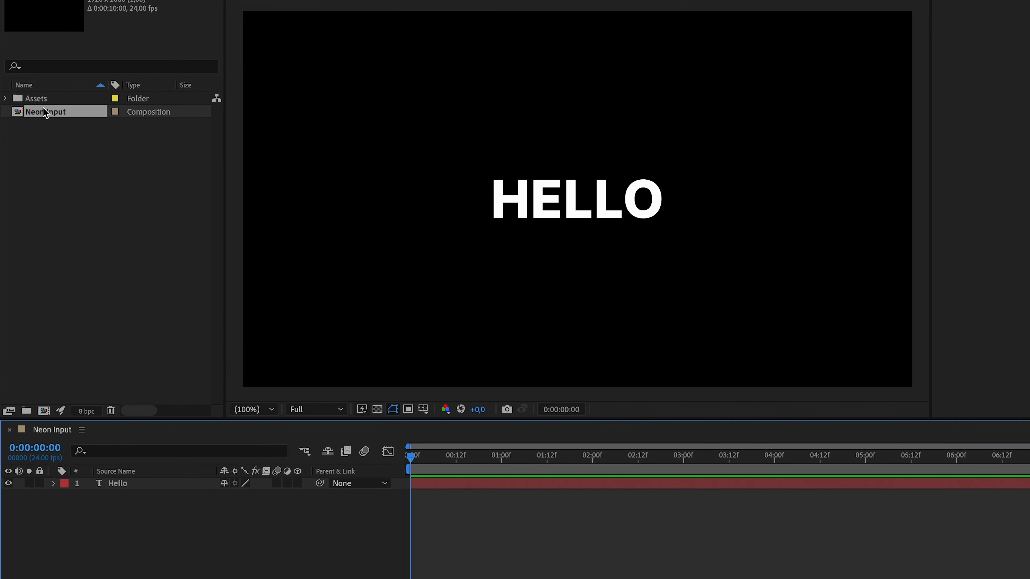
Create a new composition from Neon Input and name it Neon Outlines.
right_click(44, 109)
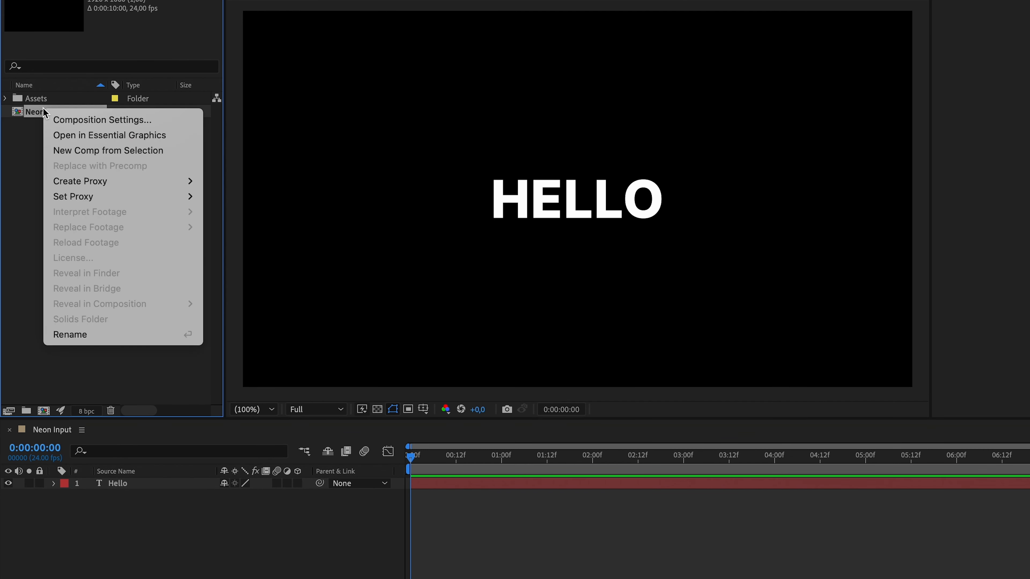
click(109, 151)
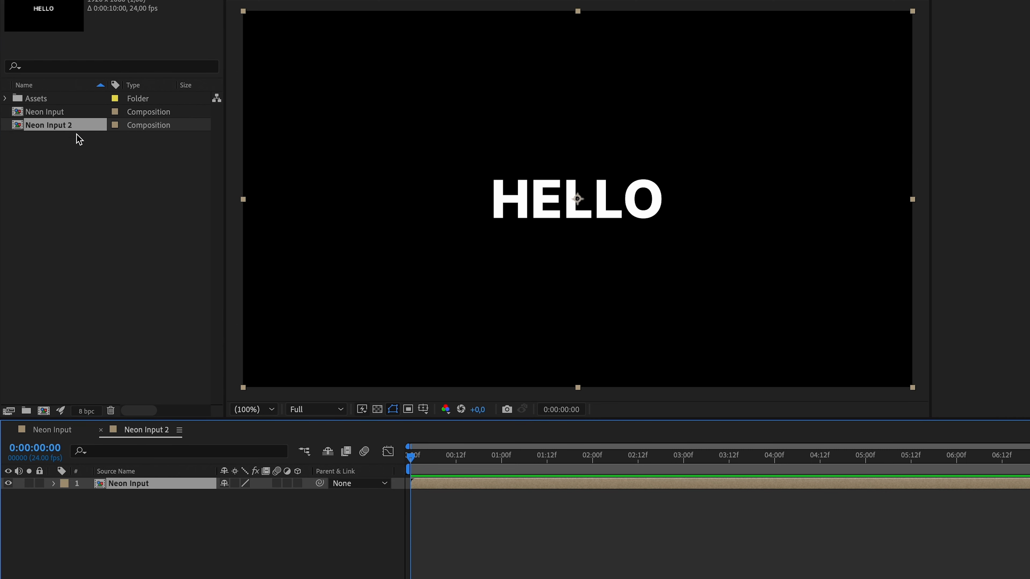
key(Return)
text(Neon Outlines)
key(Return)
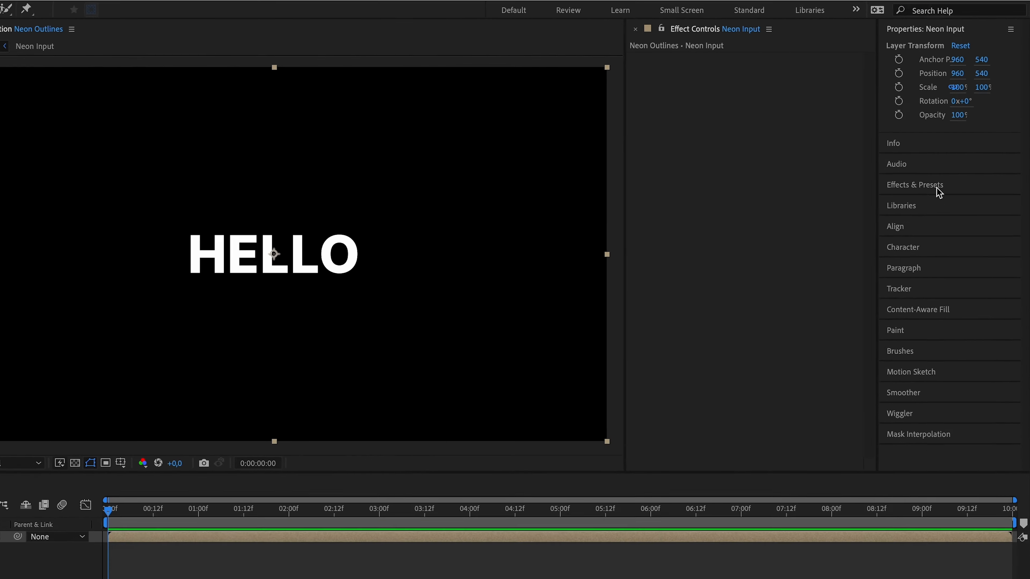
Find the CC Toner effect and apply it to the Neon Input layer.
click(951, 167)
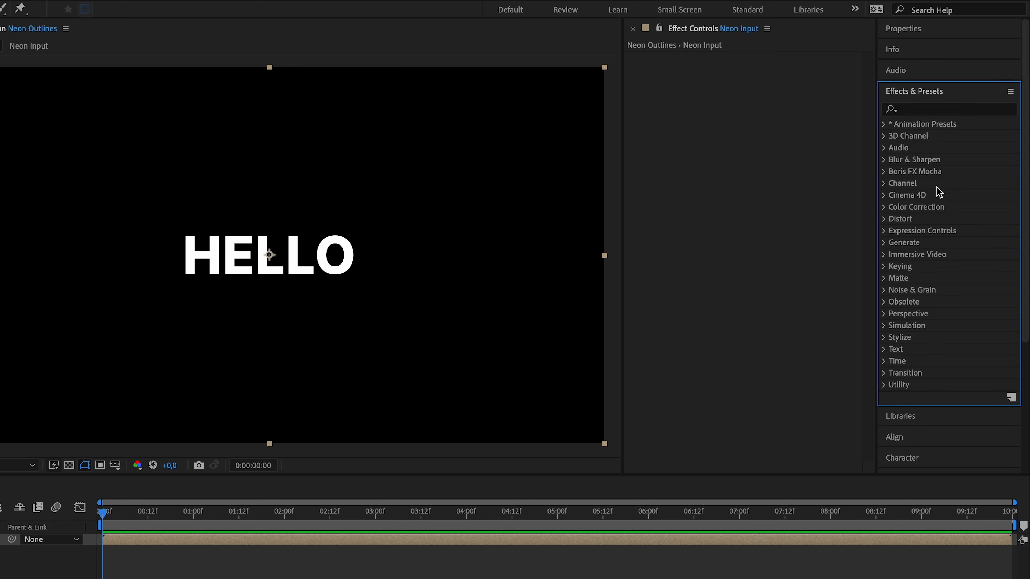
click(950, 111)
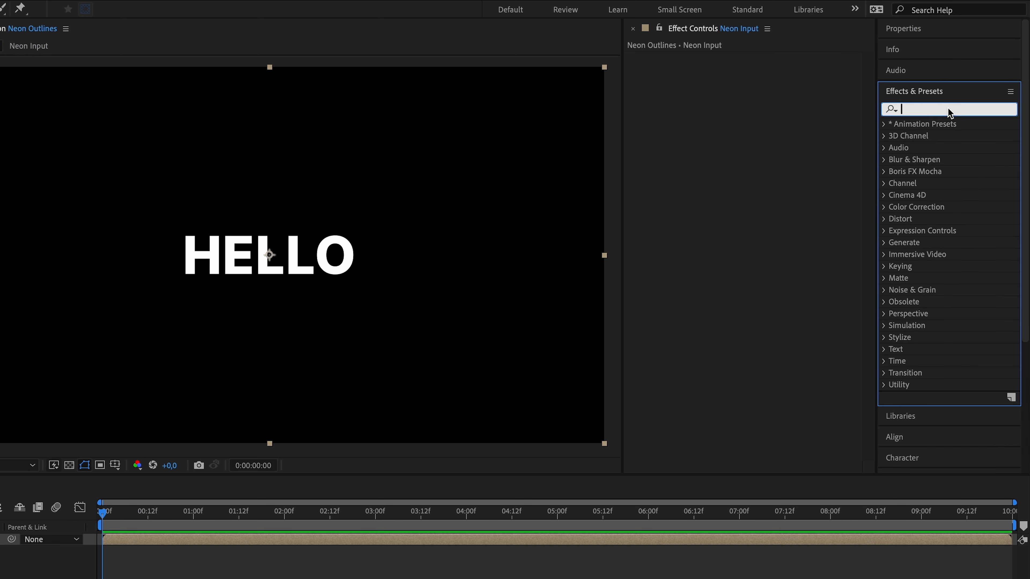
text(cc toner)
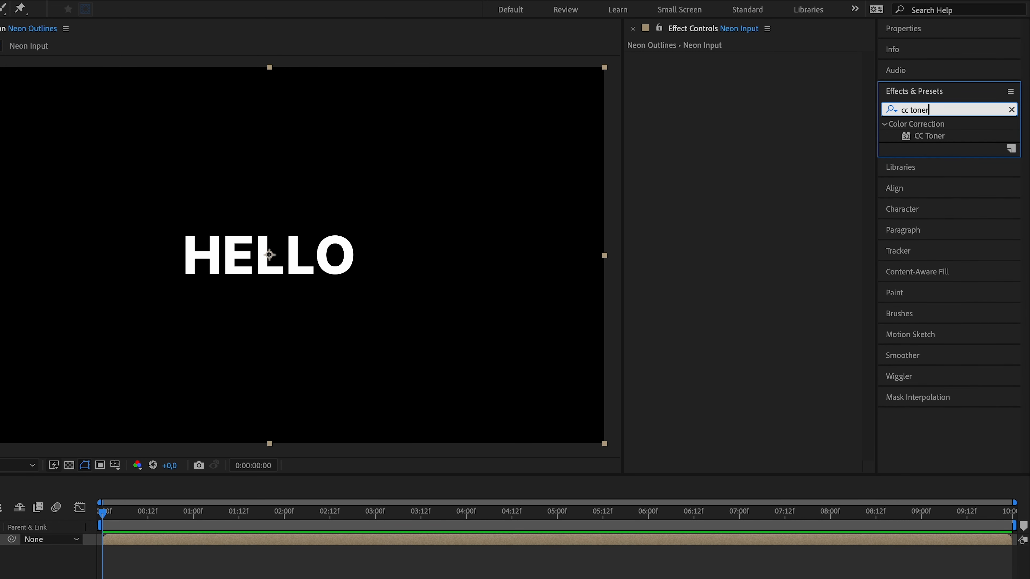
drag(935, 137, 722, 134)
Set CC Toner's Tones to Solid and its Midtones color to white.
click(797, 70)
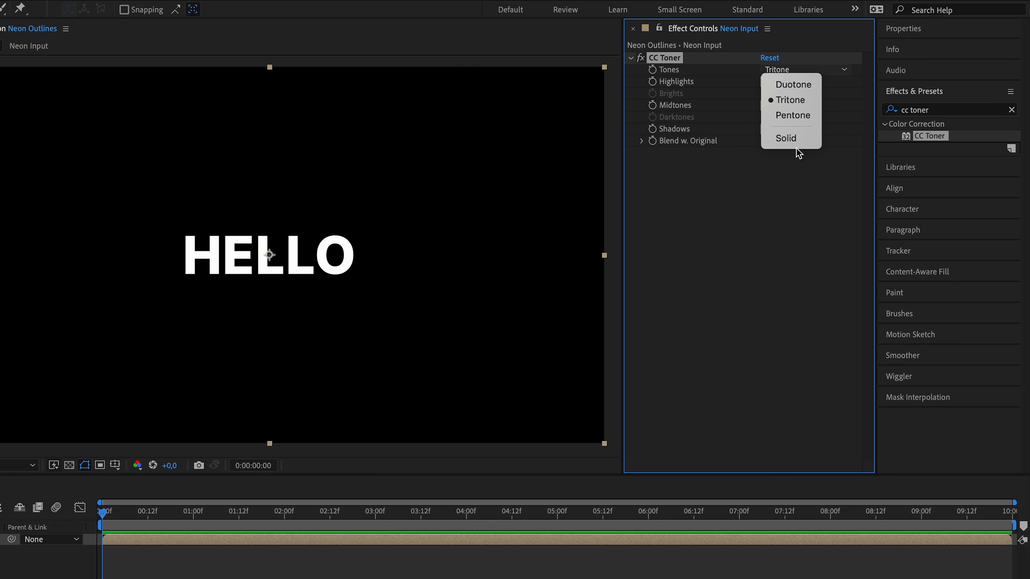
click(797, 140)
click(768, 105)
click(415, 383)
drag(415, 382, 389, 368)
click(695, 370)
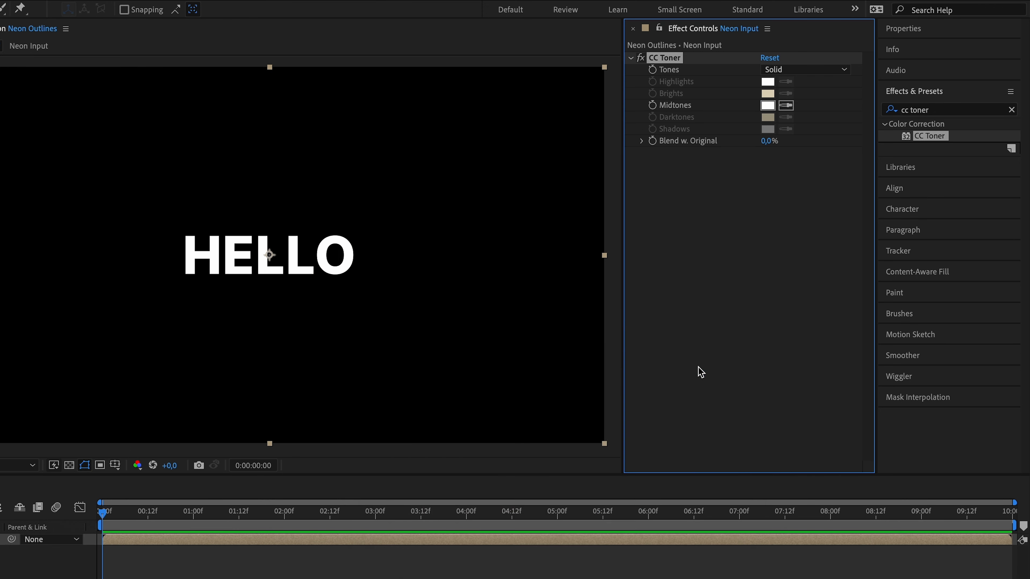
Check the composition's transparent background by toggling the transparency grid on and off.
click(72, 463)
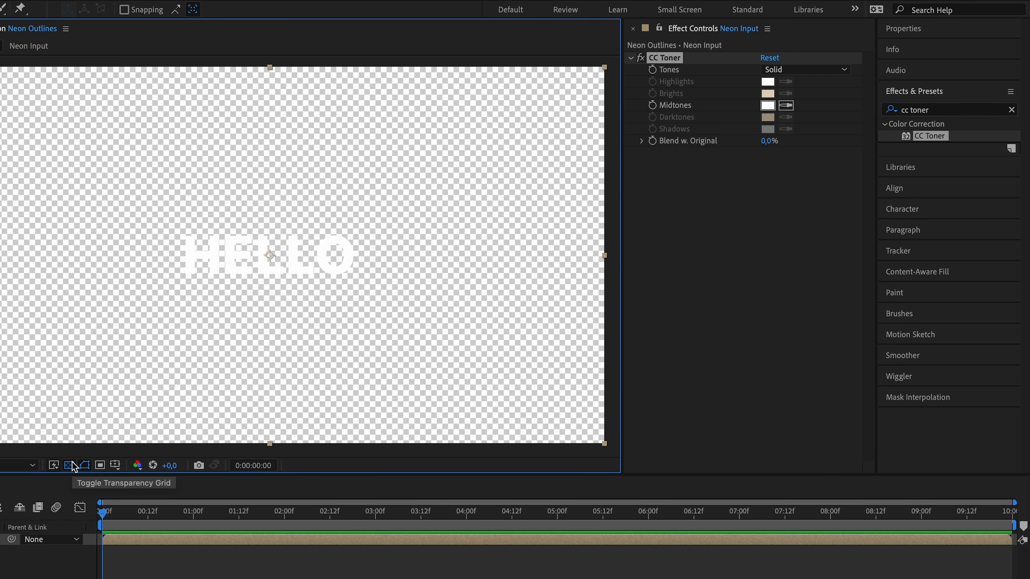
click(73, 462)
click(73, 462)
click(73, 463)
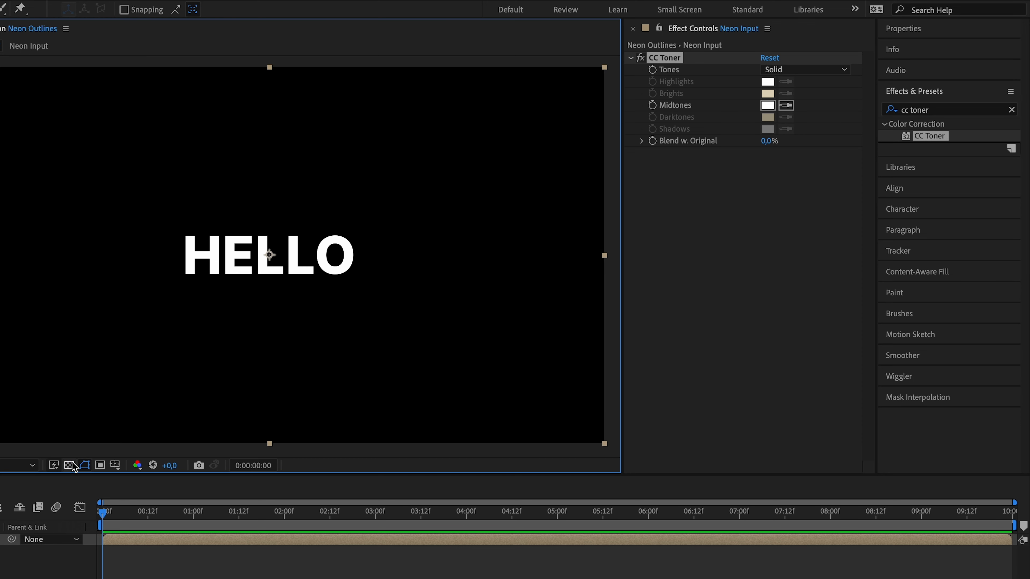
Add the Solid Composite effect after CC Toner and set its color to black.
click(993, 114)
click(1009, 110)
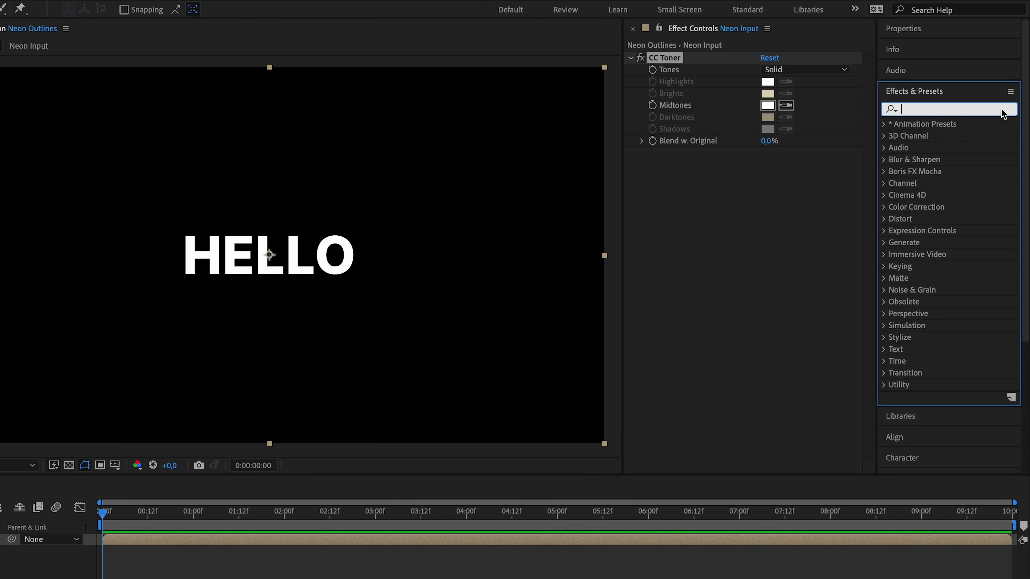
text(solid co)
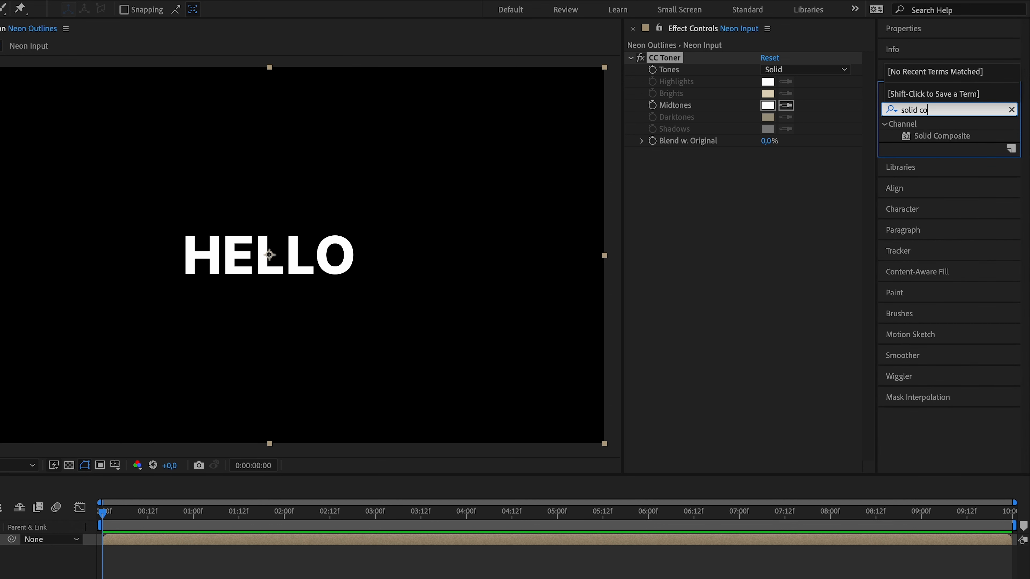
drag(949, 136, 698, 213)
click(769, 176)
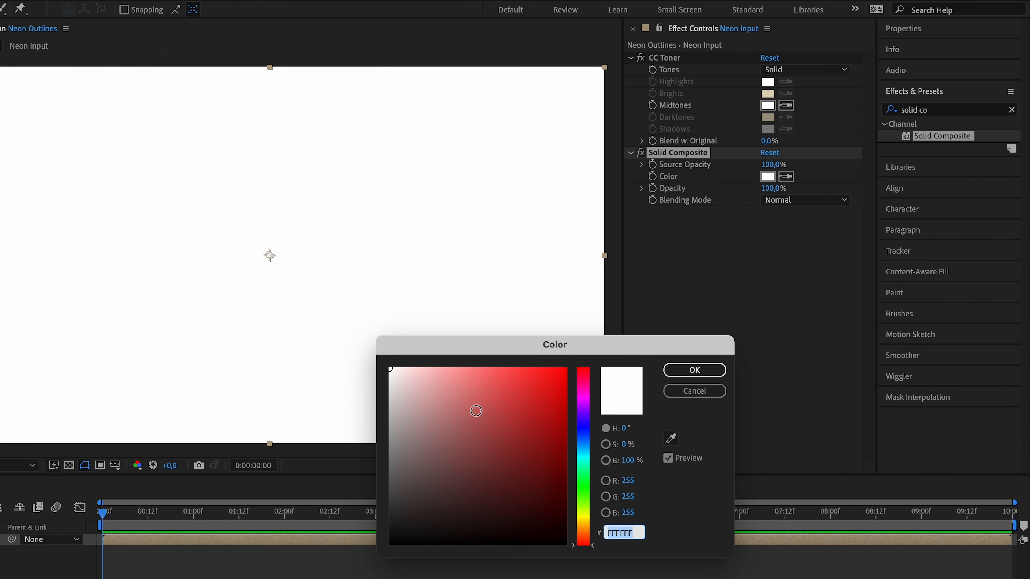
drag(477, 411, 566, 545)
click(694, 370)
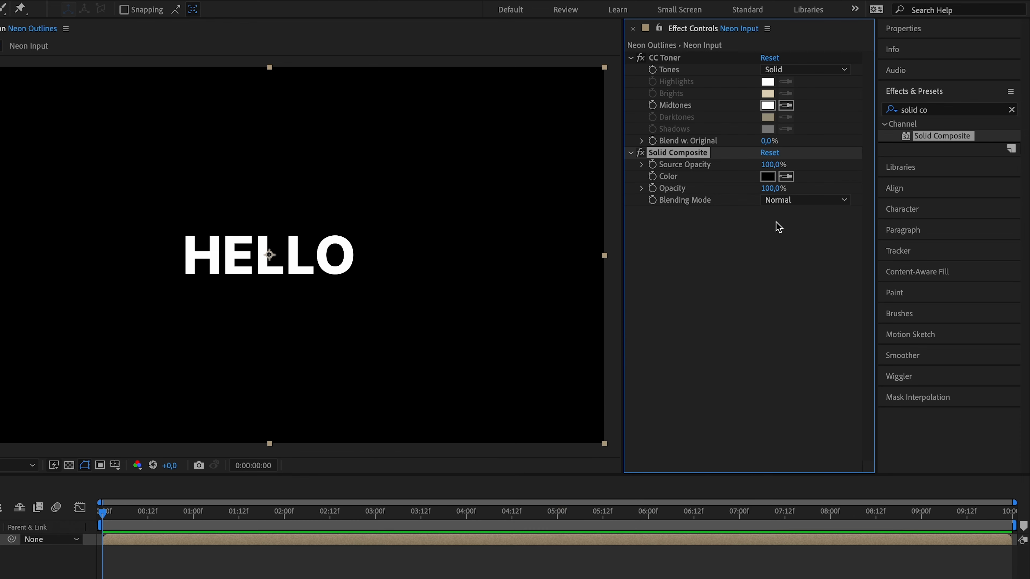
Add the Find Edges effect below Solid Composite on the Neon Input layer.
click(1011, 109)
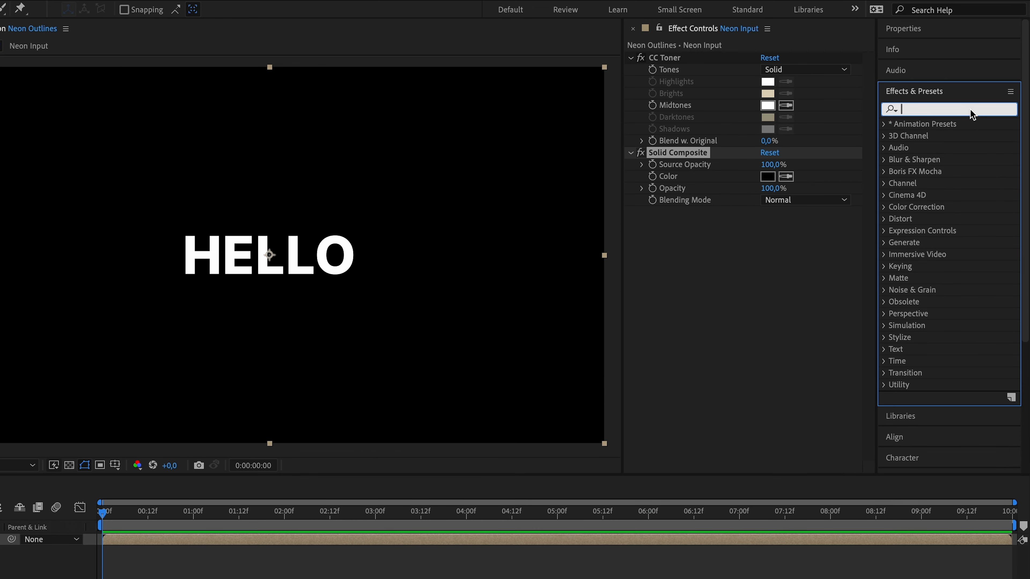
text(find ed)
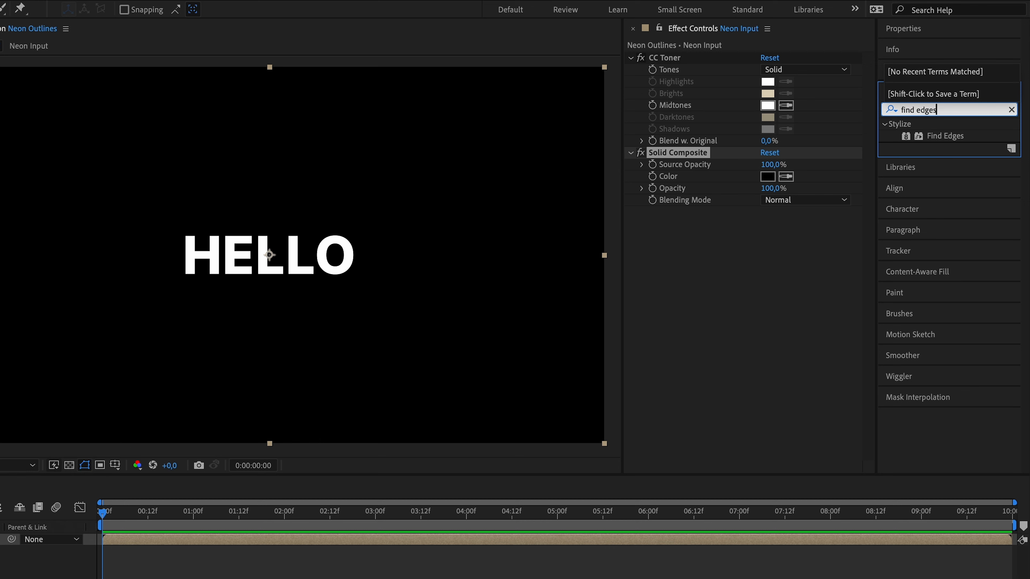
text(ges)
drag(945, 136, 759, 240)
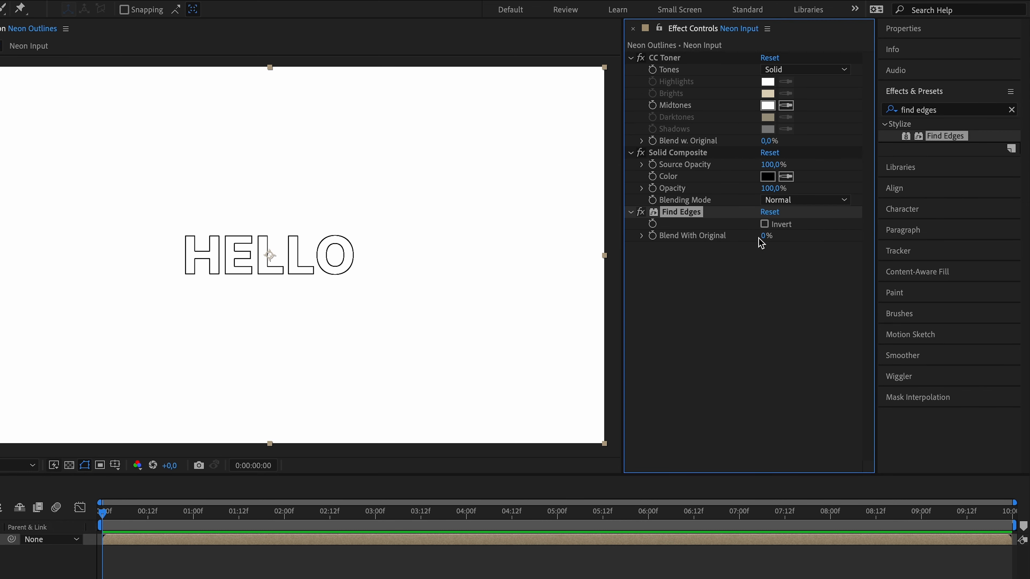
Add the Extract keying effect below Find Edges, with White Point set to 0 and White Softness to 255.
click(1011, 109)
click(1000, 114)
text(extract)
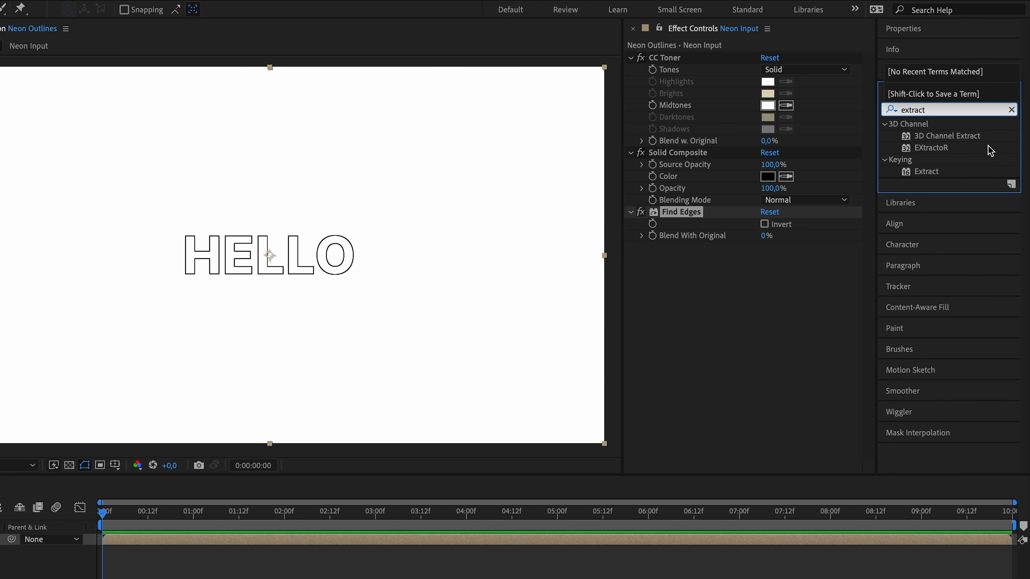
drag(927, 171, 735, 278)
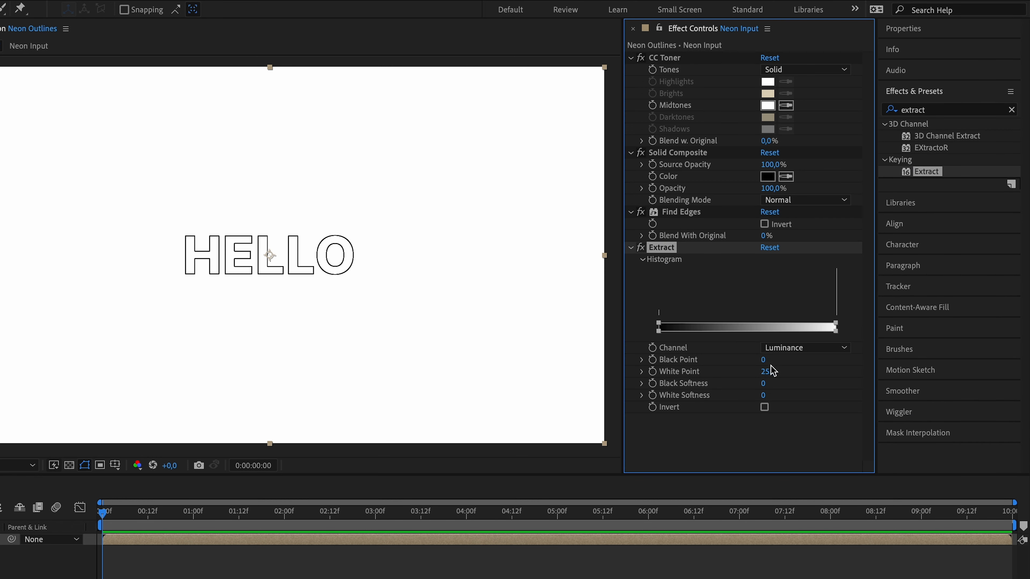
drag(767, 372, 586, 389)
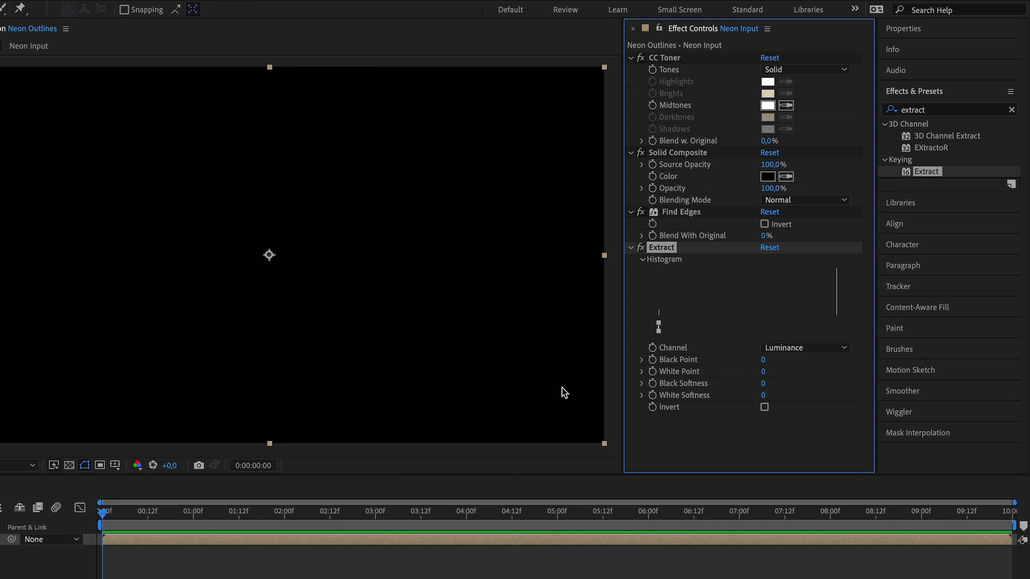
drag(763, 395, 874, 394)
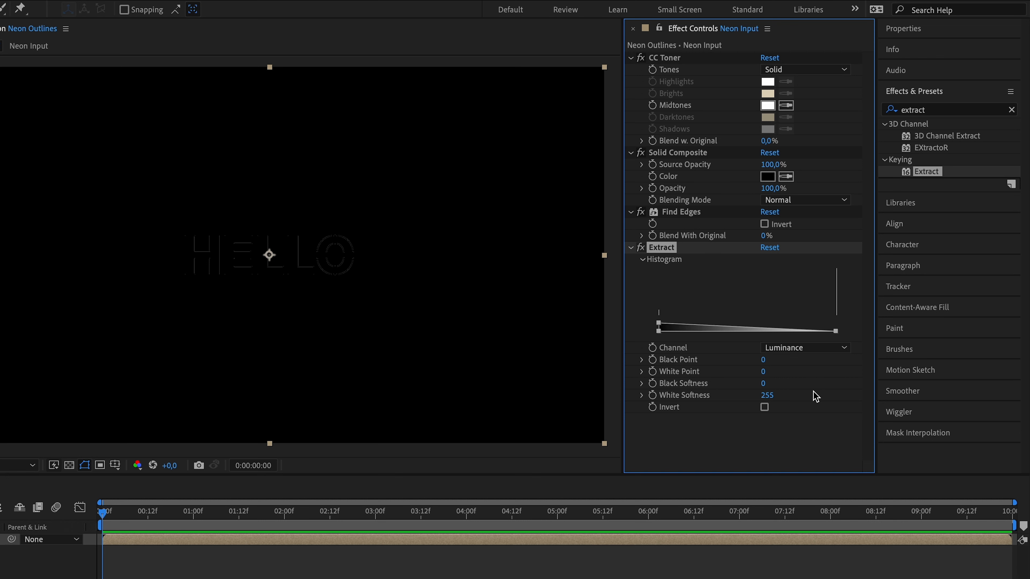
Duplicate CC Toner and move the copy below Extract at the end of the effect stack.
click(665, 62)
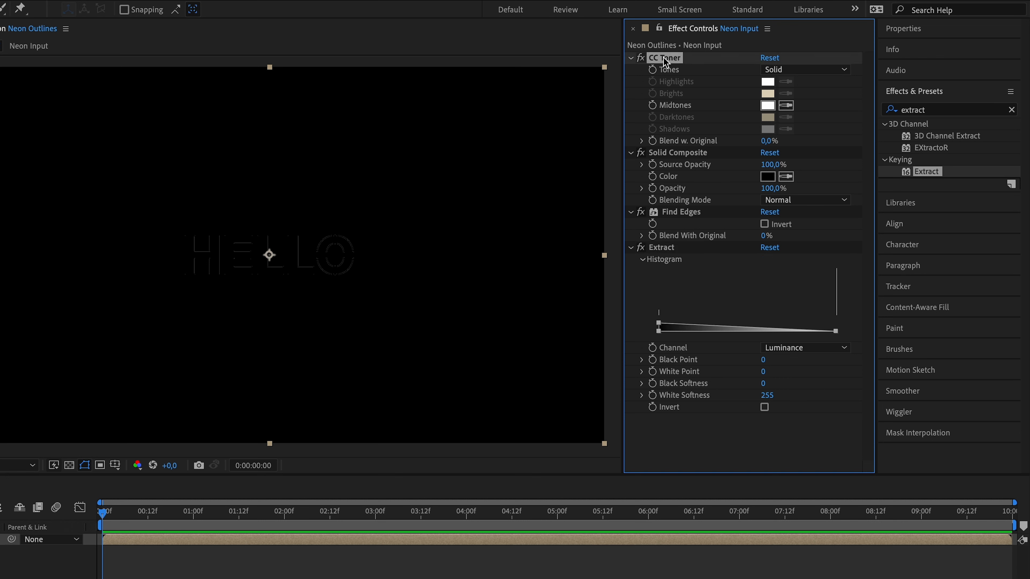
key(ctrl+d)
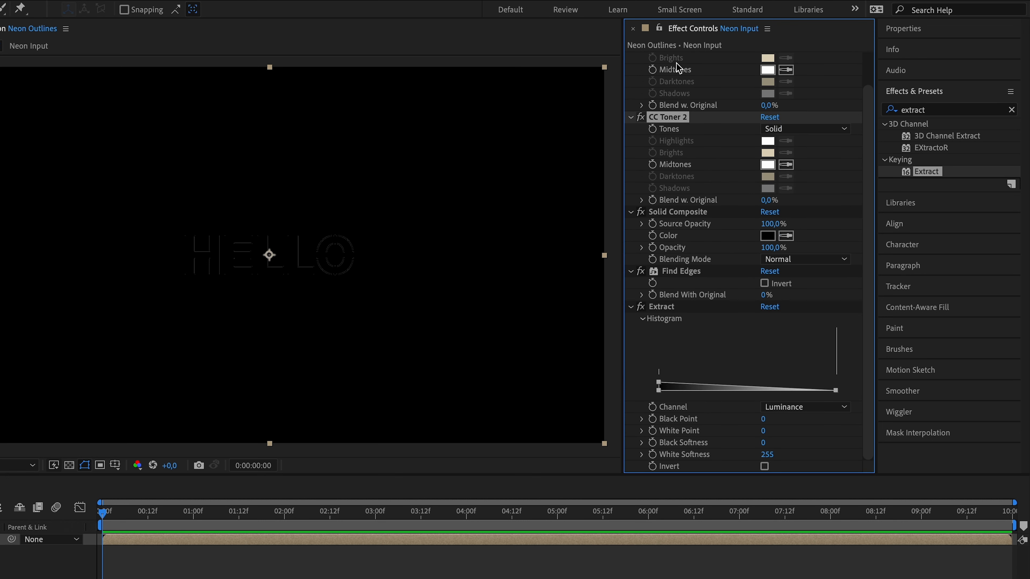
drag(683, 116, 739, 446)
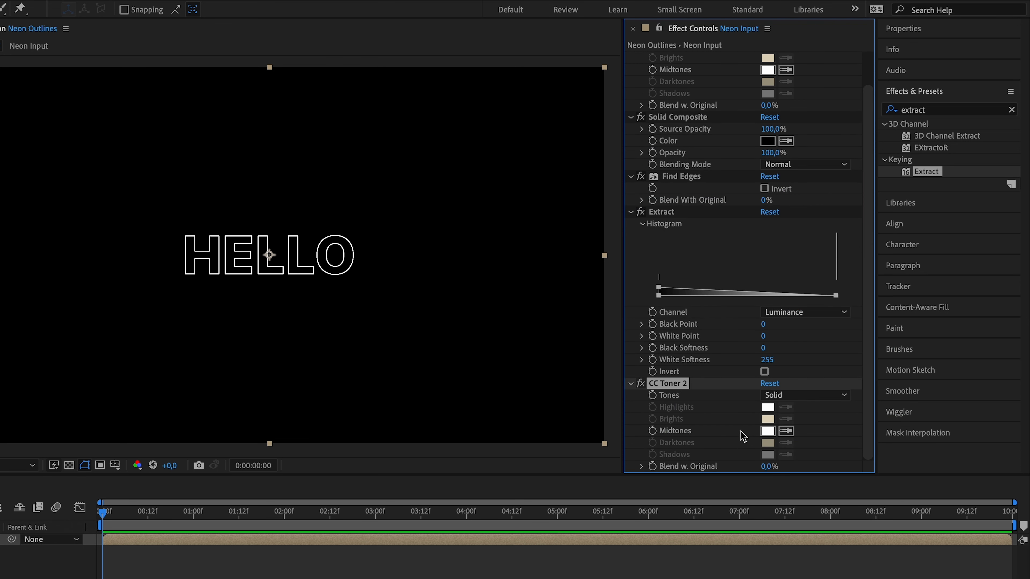
Add the Simple Choker effect after CC Toner 2 on the Neon Input layer and set Choke Matte to -1.
key(ctrl+grave)
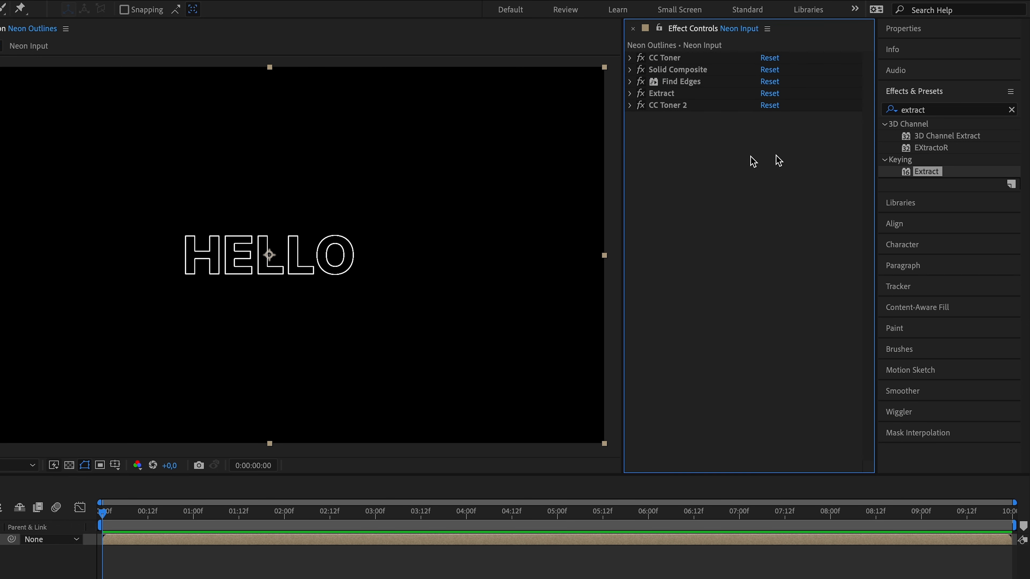
click(1012, 109)
text(simple choker)
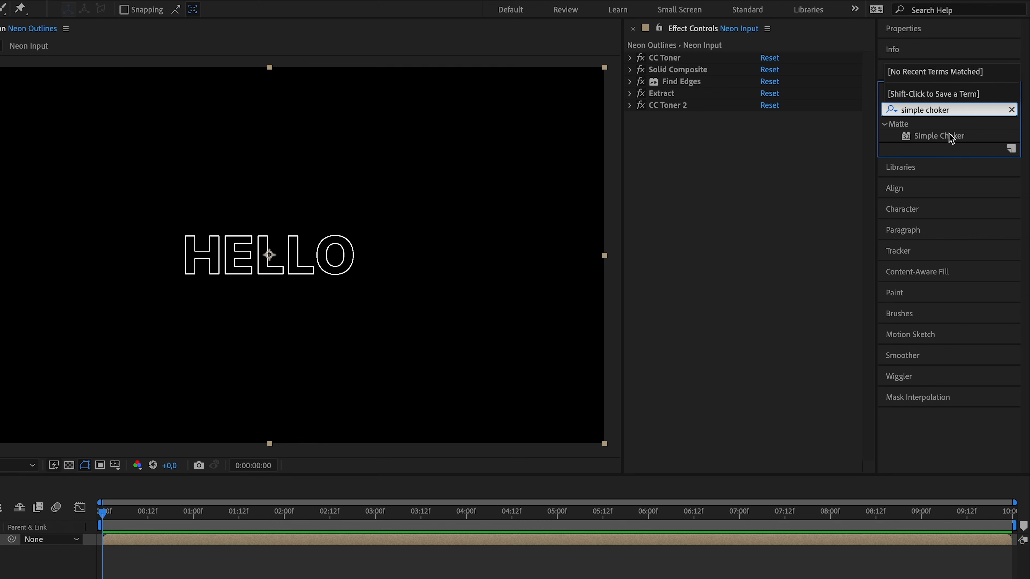
drag(949, 136, 720, 159)
click(768, 140)
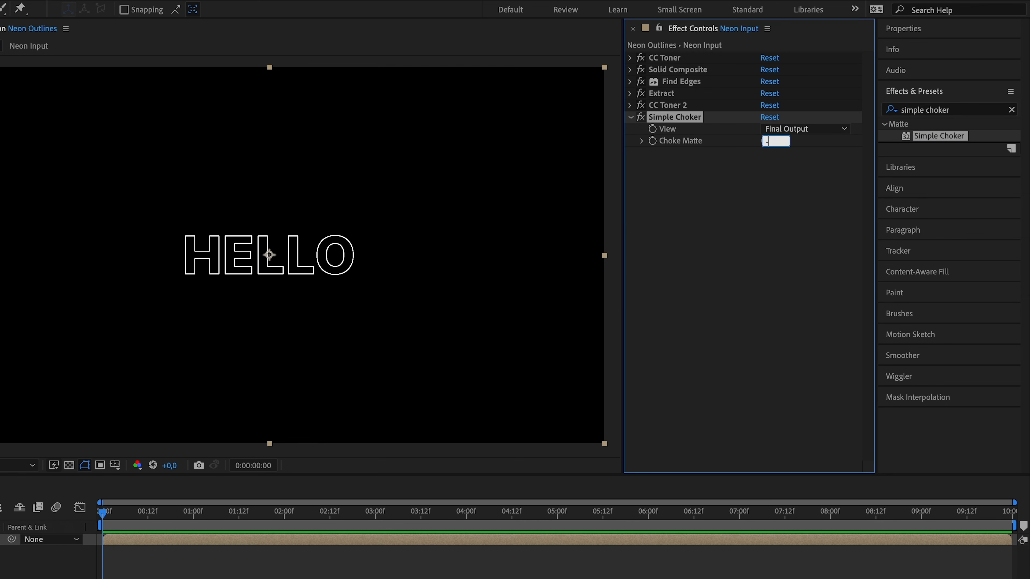
key(Return)
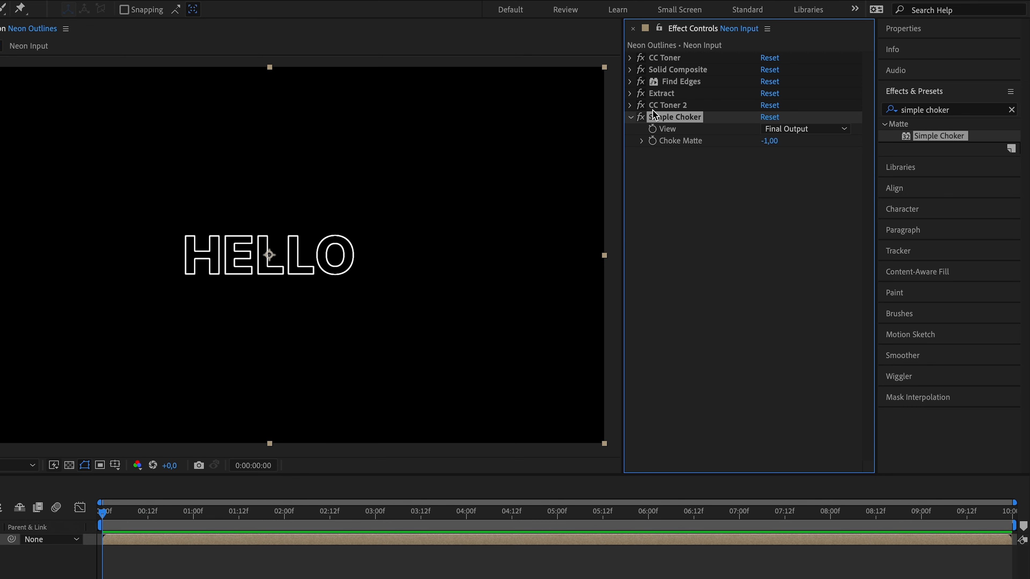
click(643, 115)
click(643, 114)
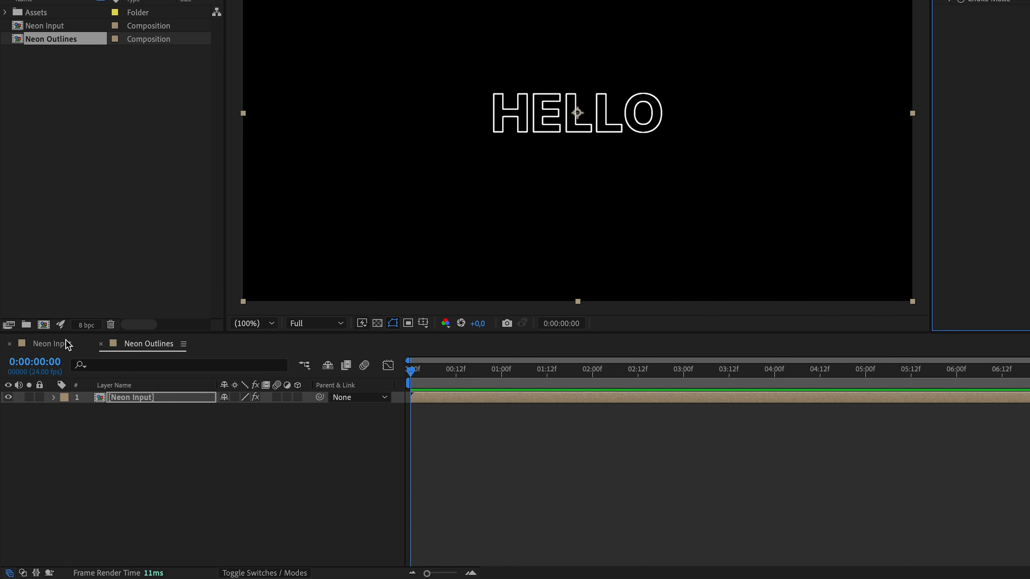
Place MB_Logo.png below the Hello layer in the Neon Input composition, scale it to 25%, and move it above and left of the text.
click(54, 344)
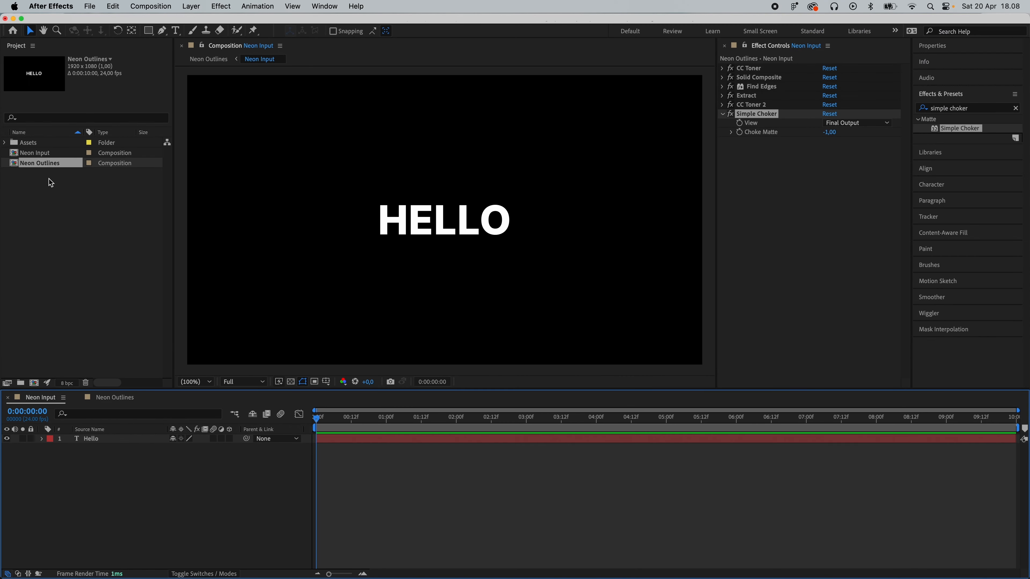
click(5, 12)
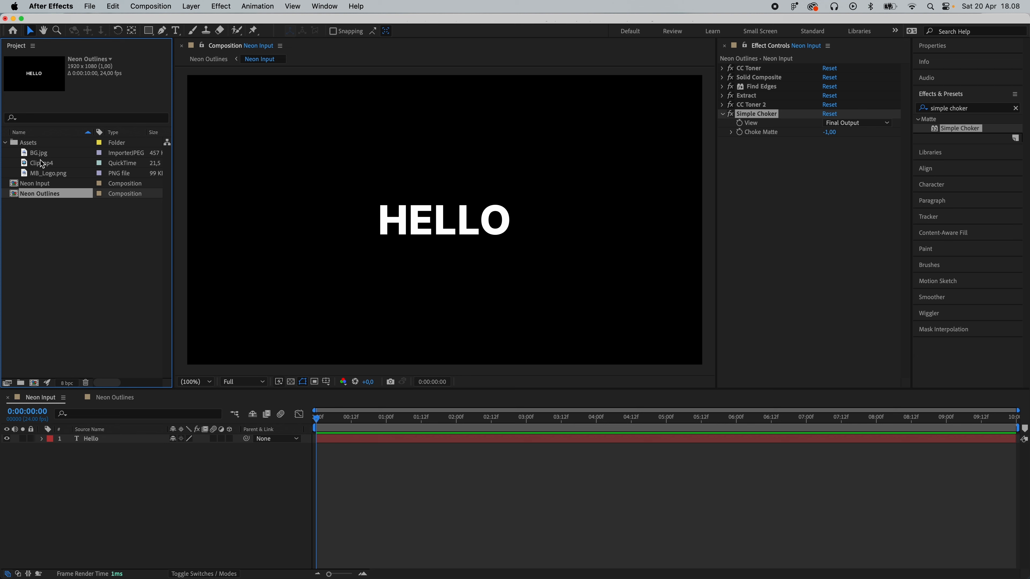
drag(45, 174, 156, 470)
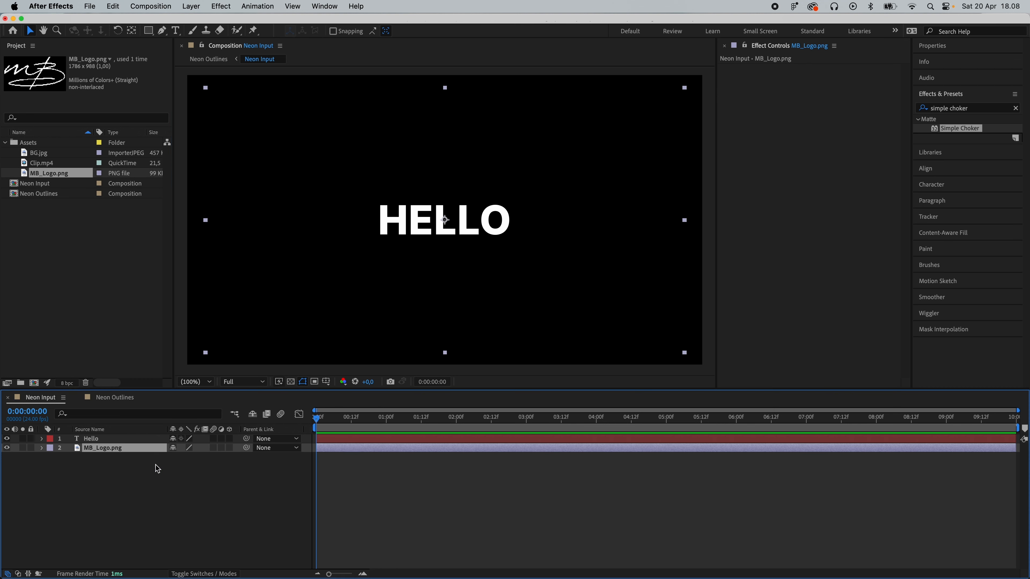
key(s)
click(188, 457)
text(25)
key(Return)
drag(451, 241, 344, 158)
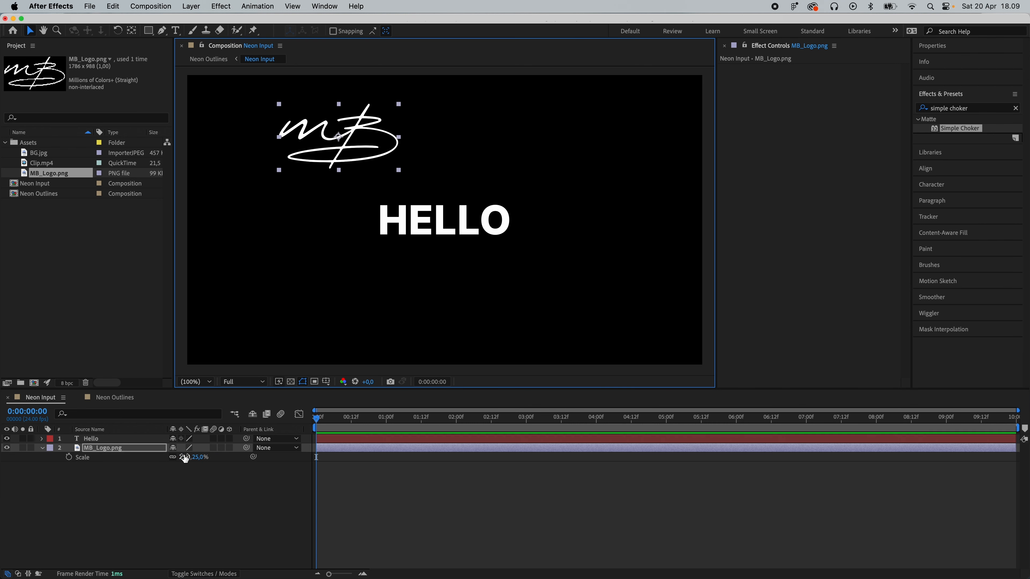
Check the logo's outlines in Neon Outlines, hide the MB_Logo.png layer in Neon Input, and return to Neon Outlines.
click(127, 400)
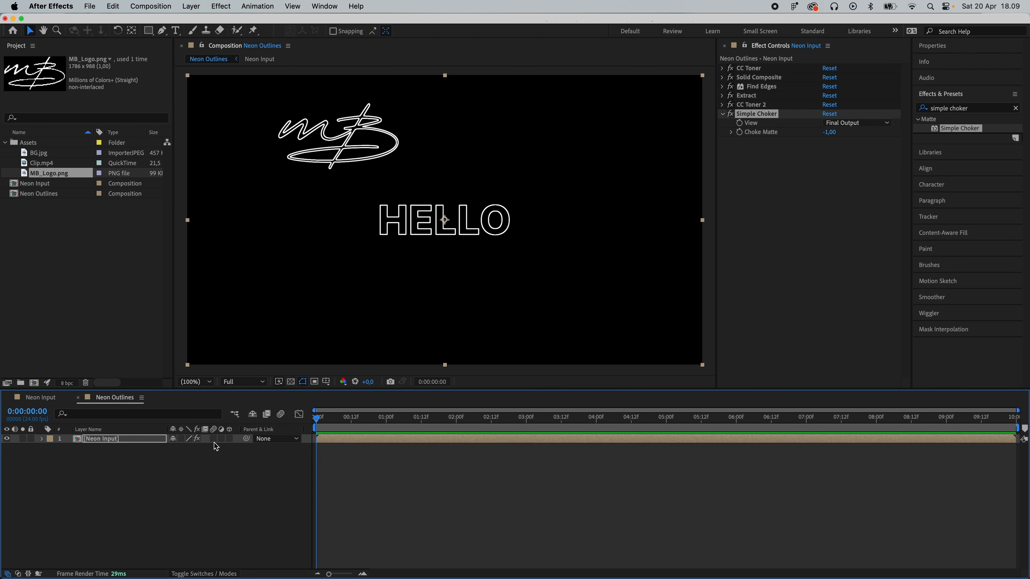
click(43, 402)
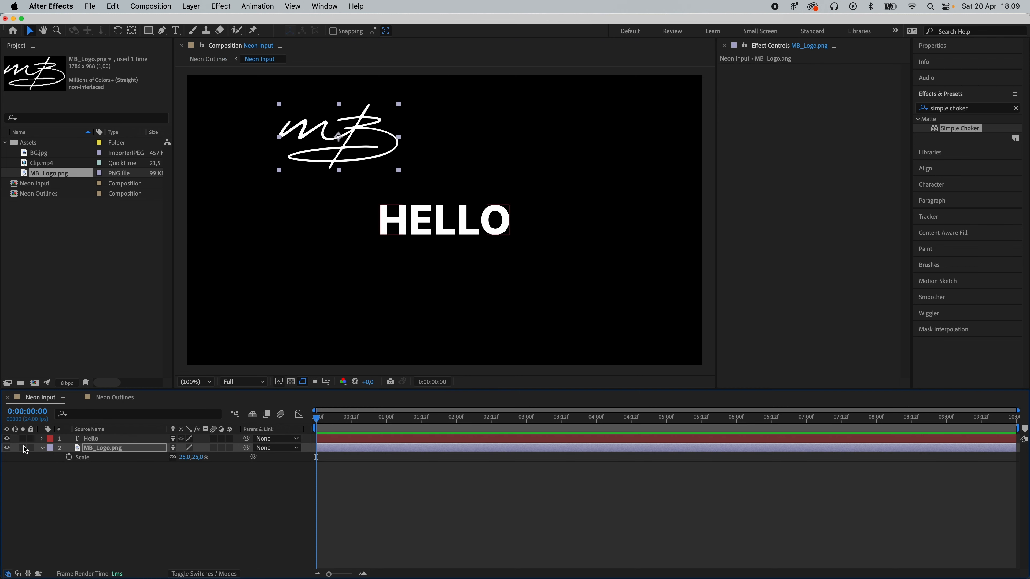
click(7, 448)
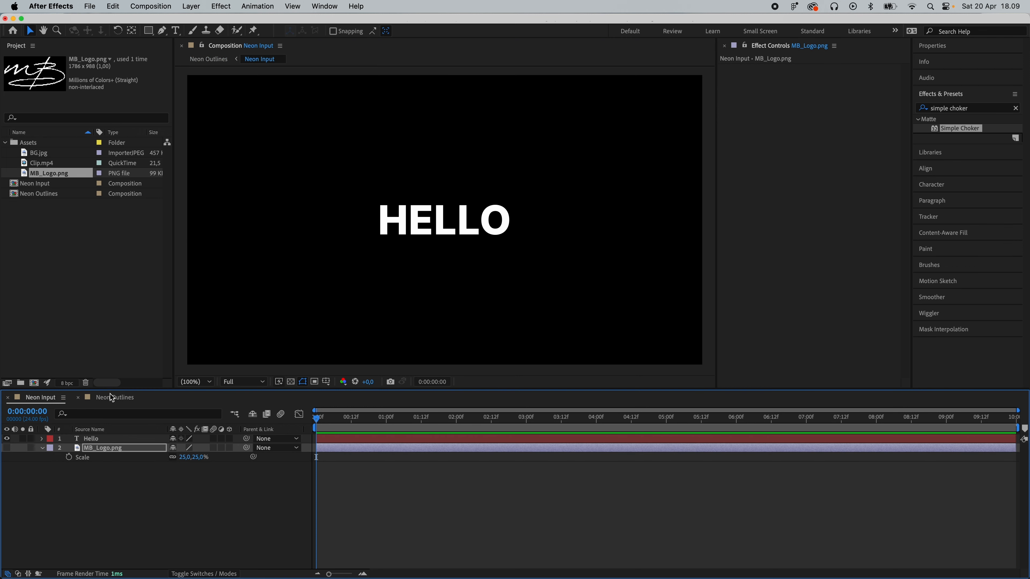
click(116, 398)
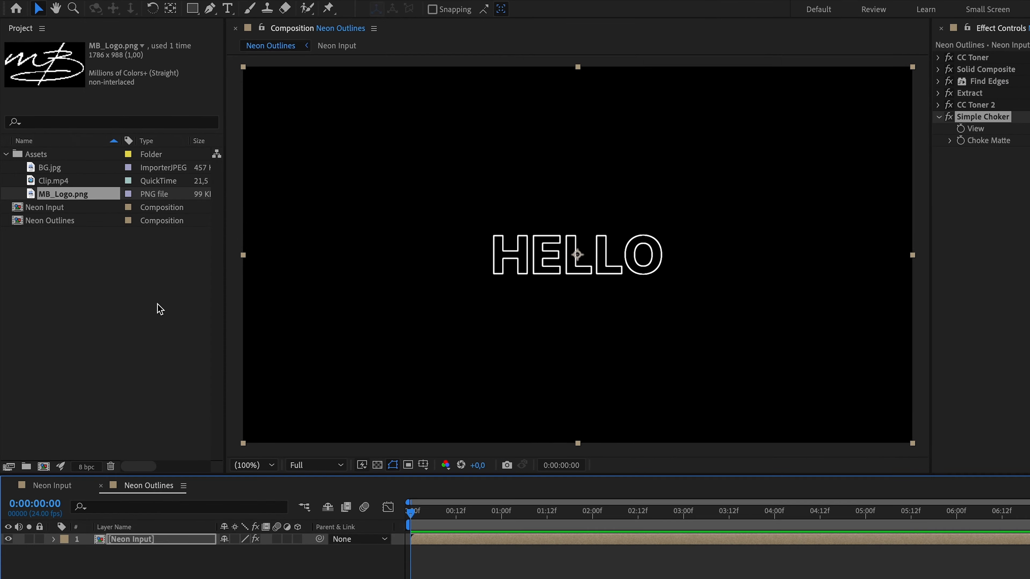
Create a new composition from Neon Outlines and rename it Neon Glow.
right_click(49, 221)
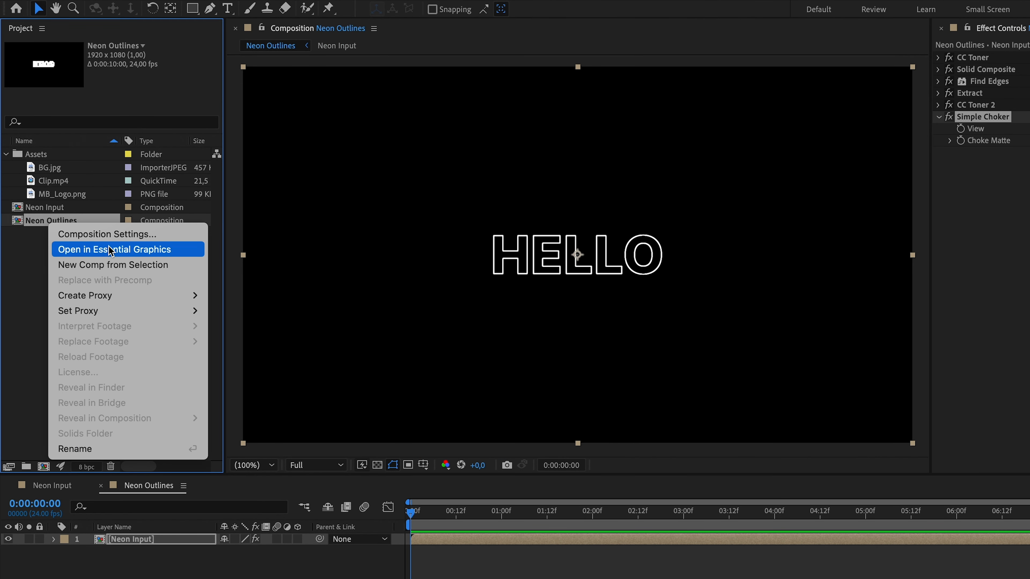
click(114, 266)
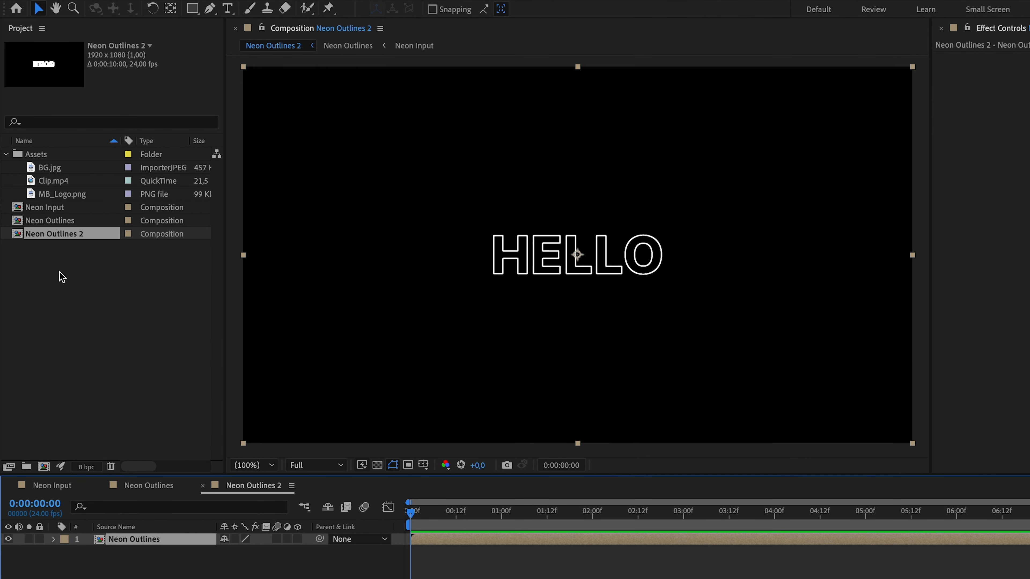
click(45, 237)
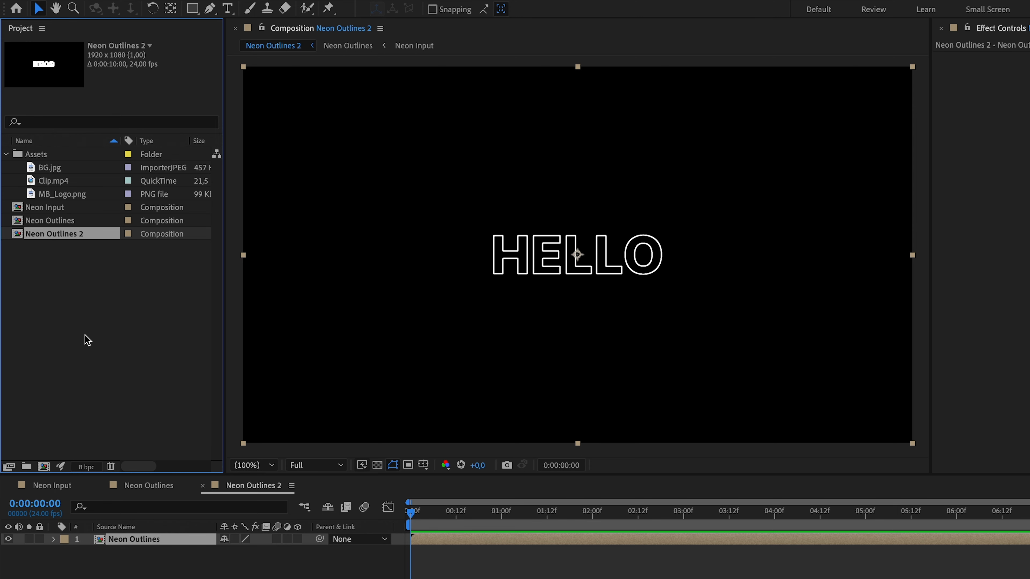
key(Return)
key(BackSpace)
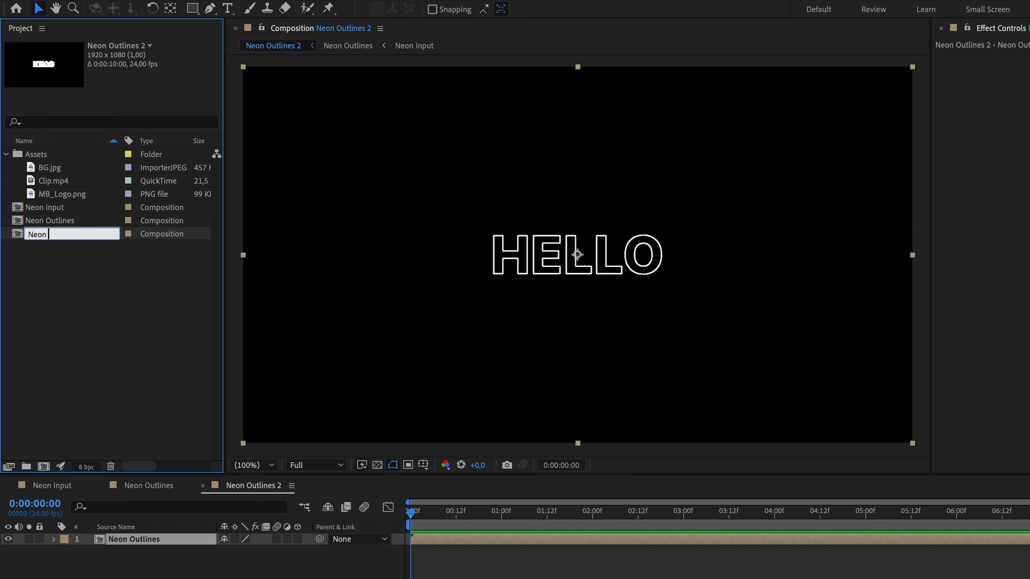
text(Neon Glow)
key(Return)
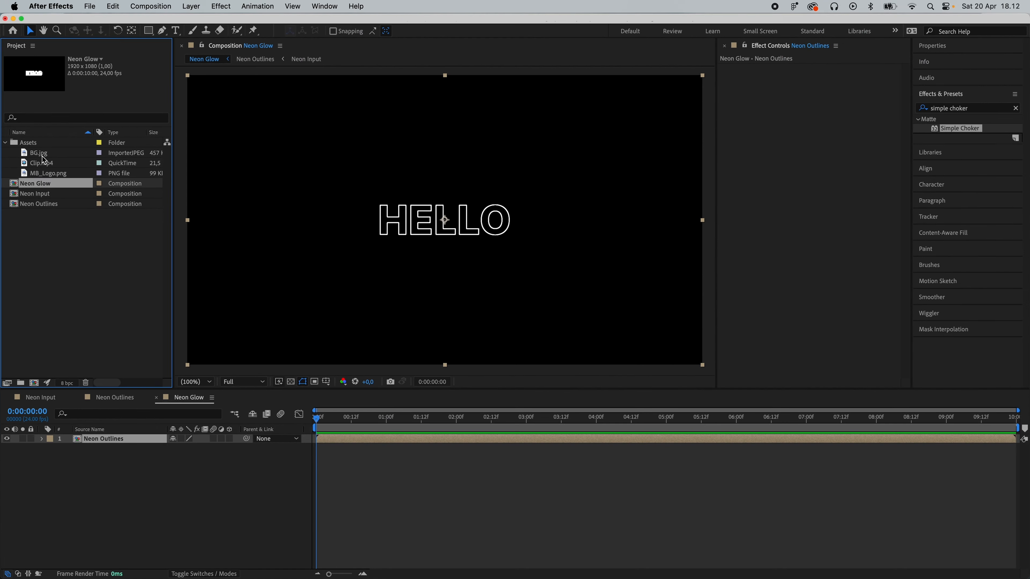
Place BG.jpg beneath the Neon Outlines layer in Neon Glow and darken it with Color Balance (HLS) by lowering Lightness.
drag(44, 158, 105, 449)
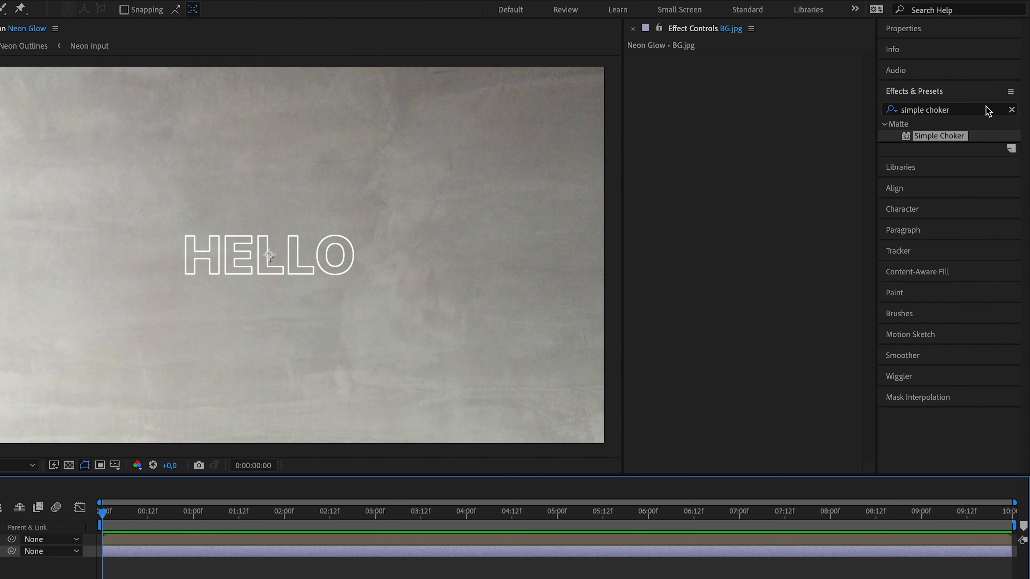
click(988, 110)
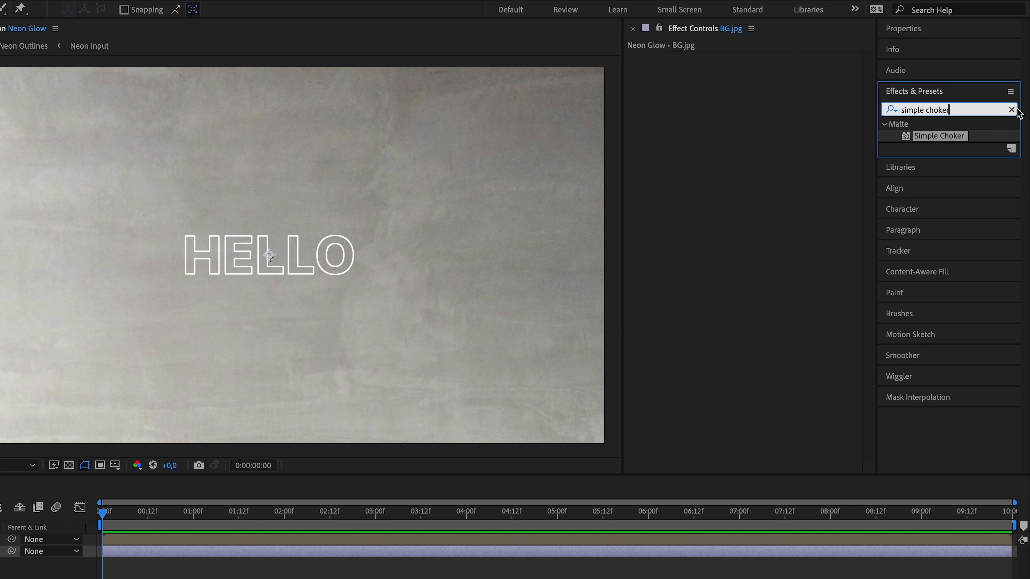
key(BackSpace)
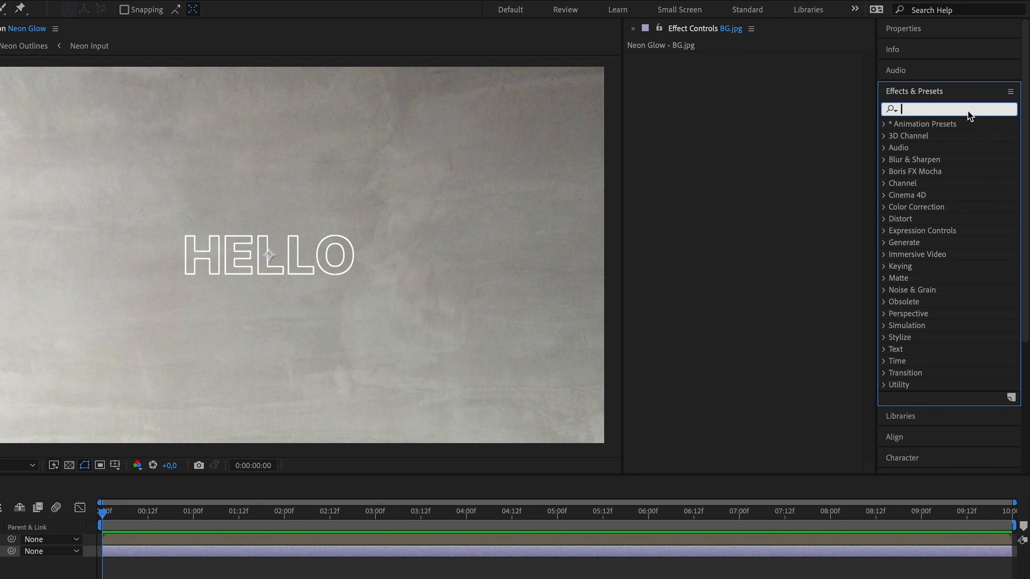
text(color bal)
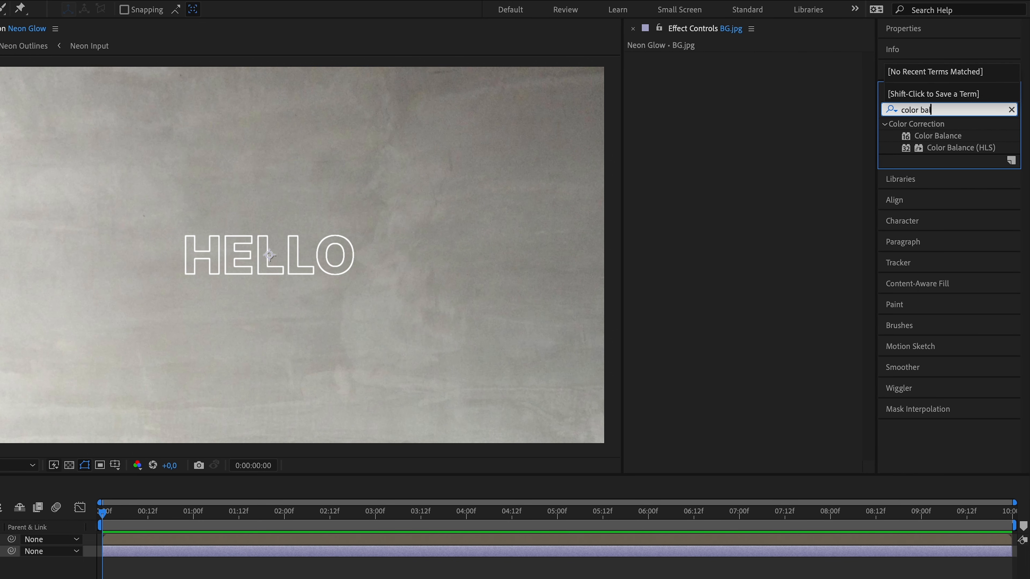
drag(991, 150, 764, 156)
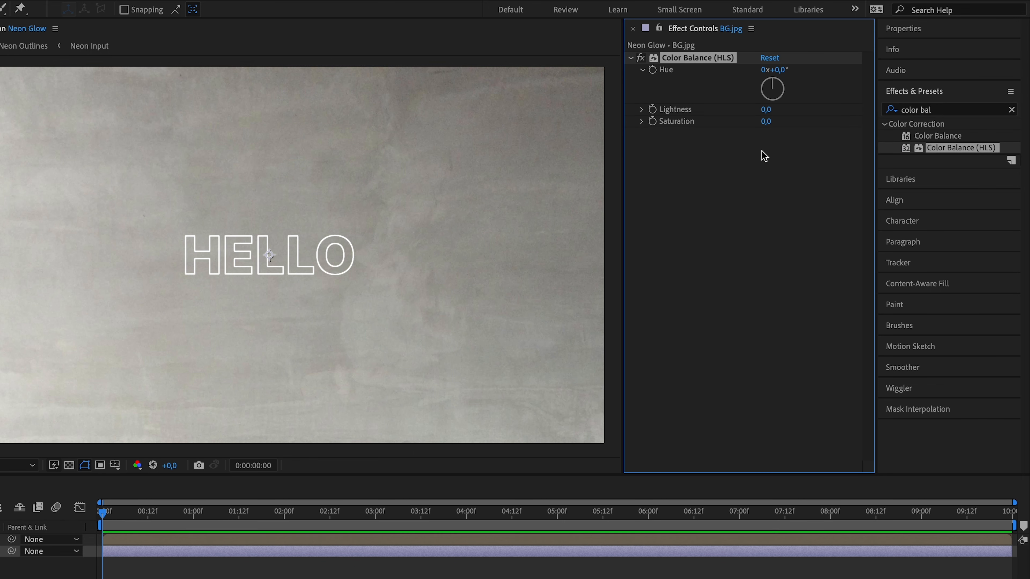
mouse_move(766, 110)
mouse_down()
mouse_move(744, 115)
mouse_move(753, 124)
mouse_up()
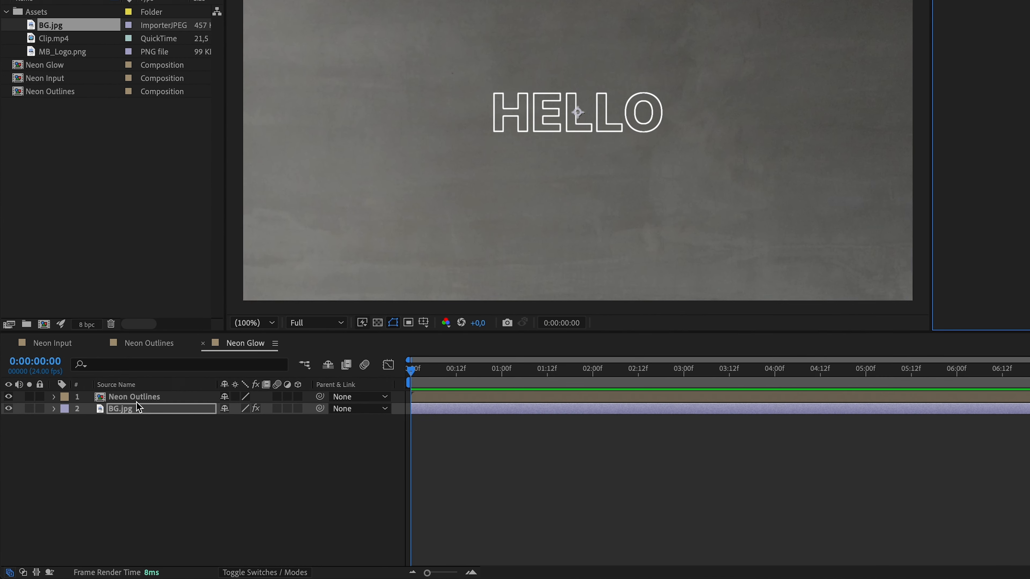
Rename the Neon Outlines layer in the Neon Glow composition to Main Glow.
click(107, 439)
key(Return)
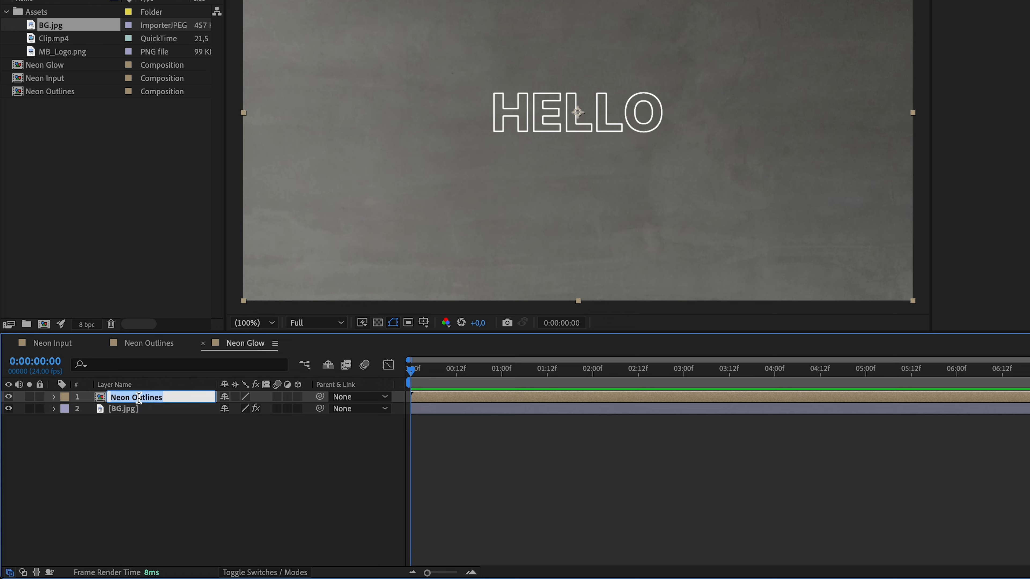
text(Main Glow)
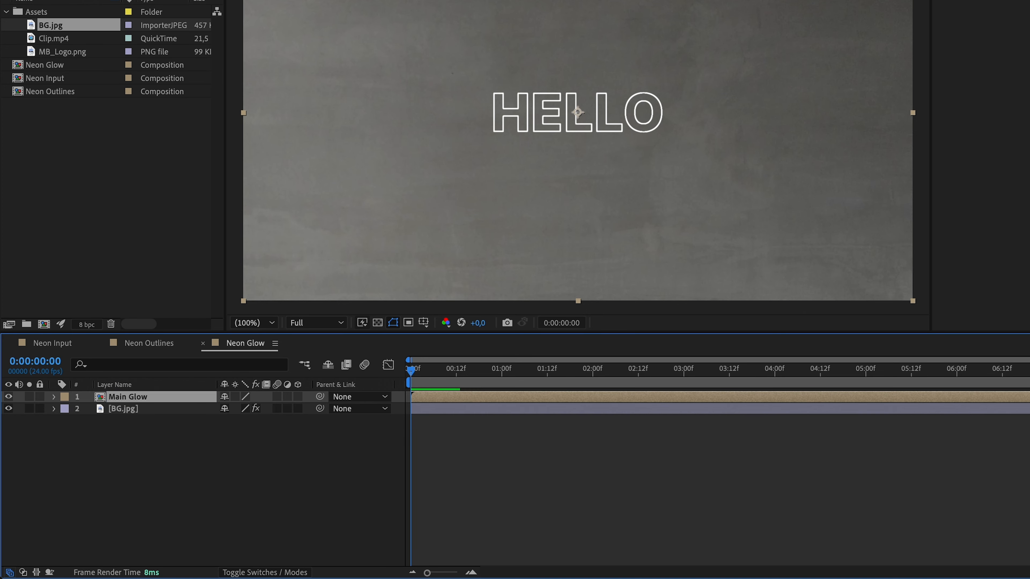
key(Return)
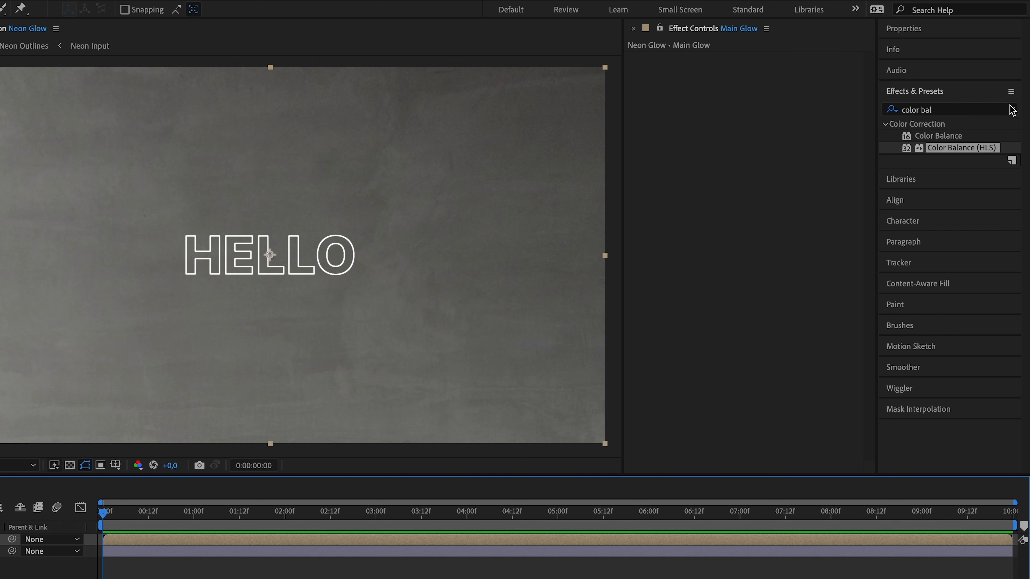
Add the Stylize Glow effect to Main Glow with Glow Threshold 0%, Glow Radius 20 and Glow Intensity 0.3.
click(1013, 110)
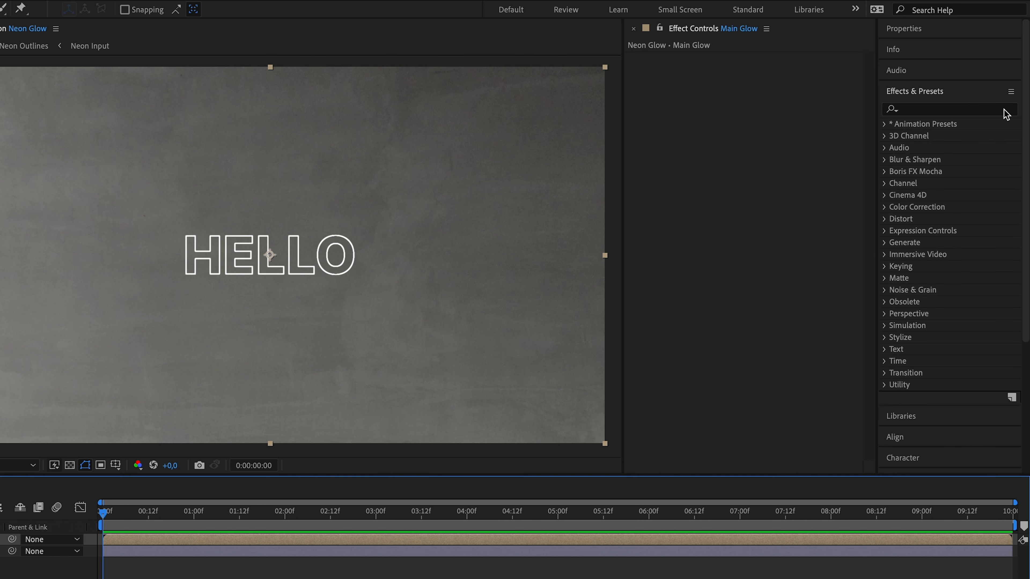
text(glow)
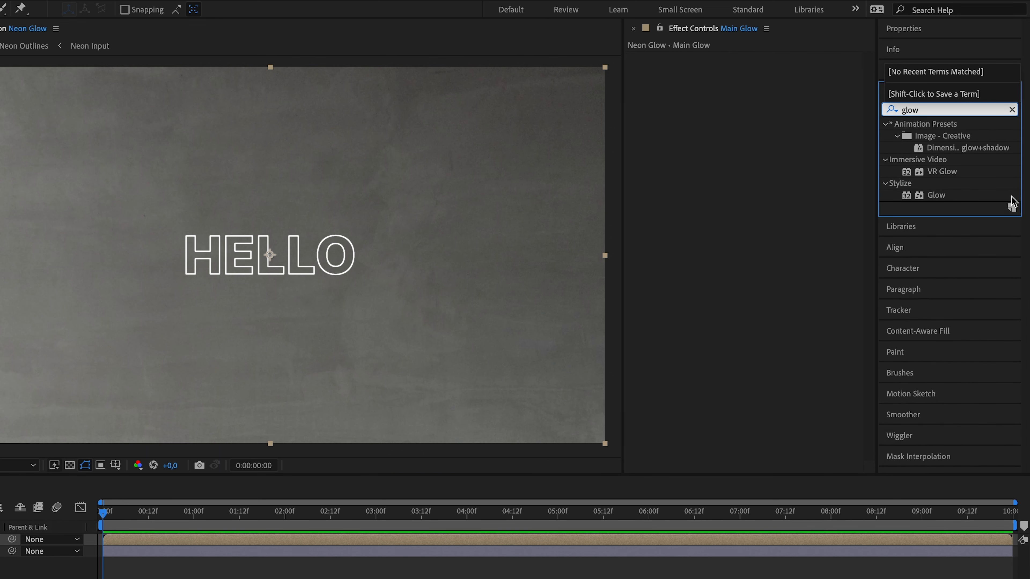
drag(942, 197, 717, 105)
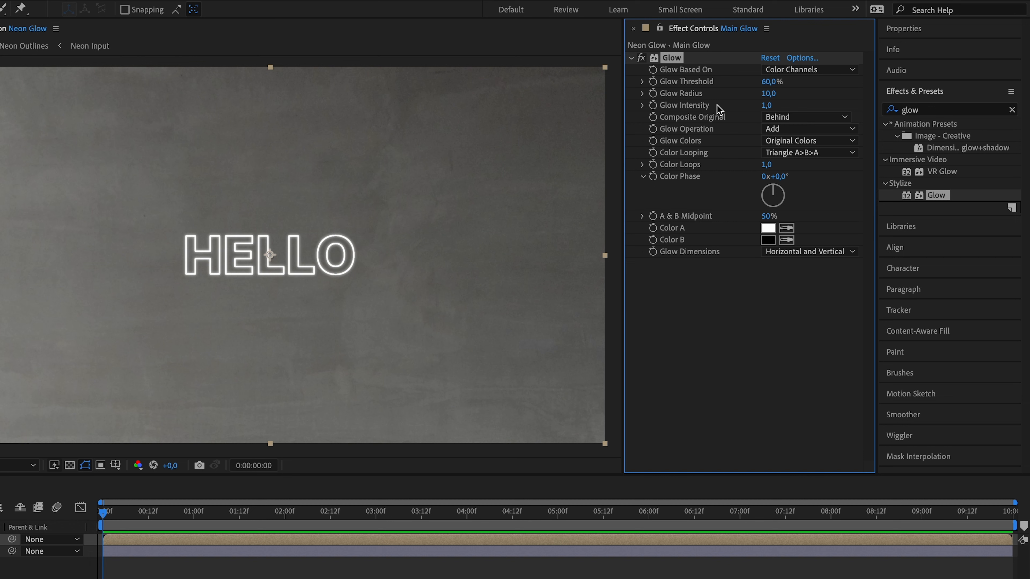
click(766, 83)
text(0)
key(Return)
click(769, 93)
text(20)
key(Return)
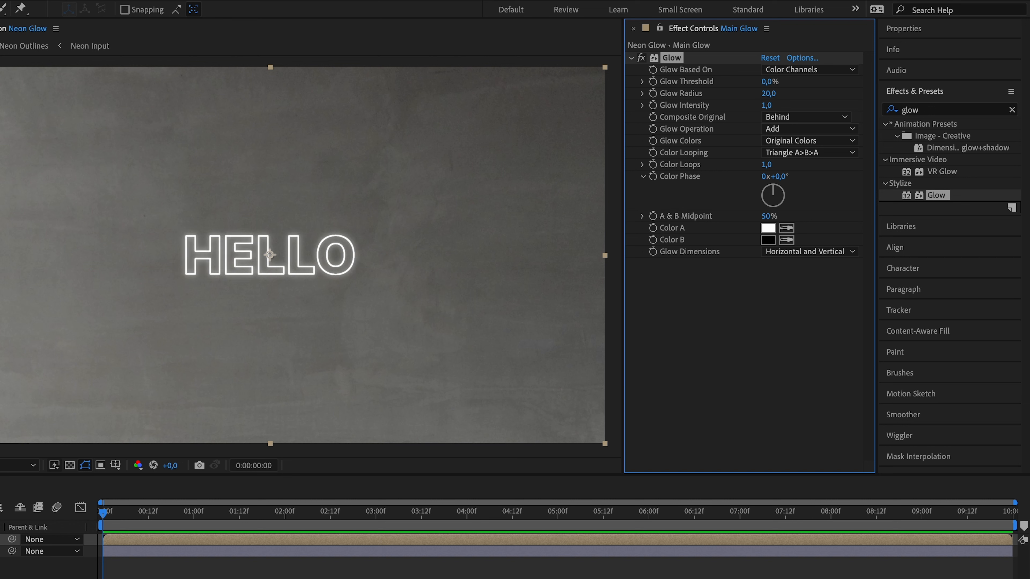
click(766, 105)
text(0)
key(Return)
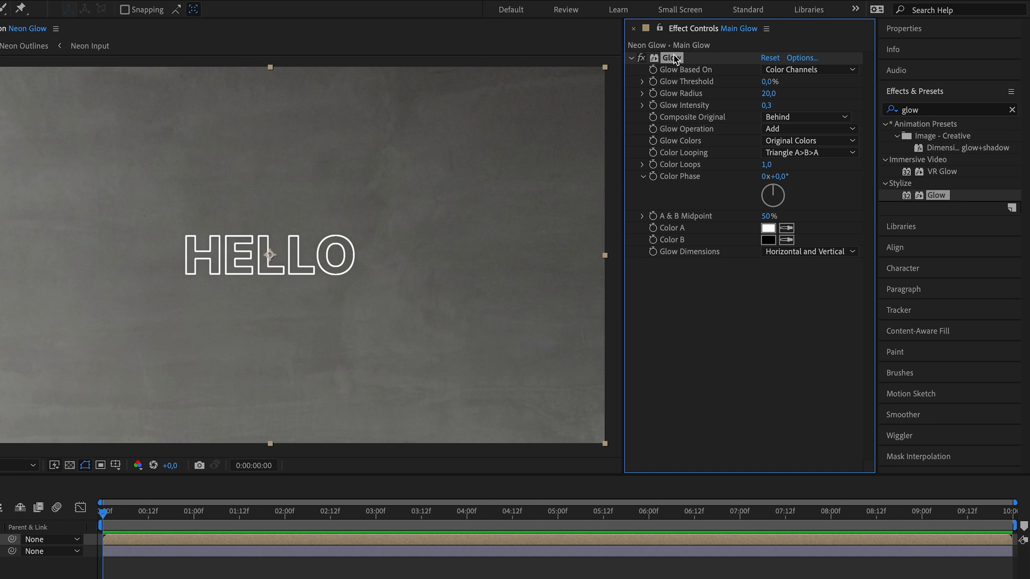
Duplicate the Glow effect on Main Glow and set the copy's Glow Radius to 60.
key(ctrl+d)
click(631, 58)
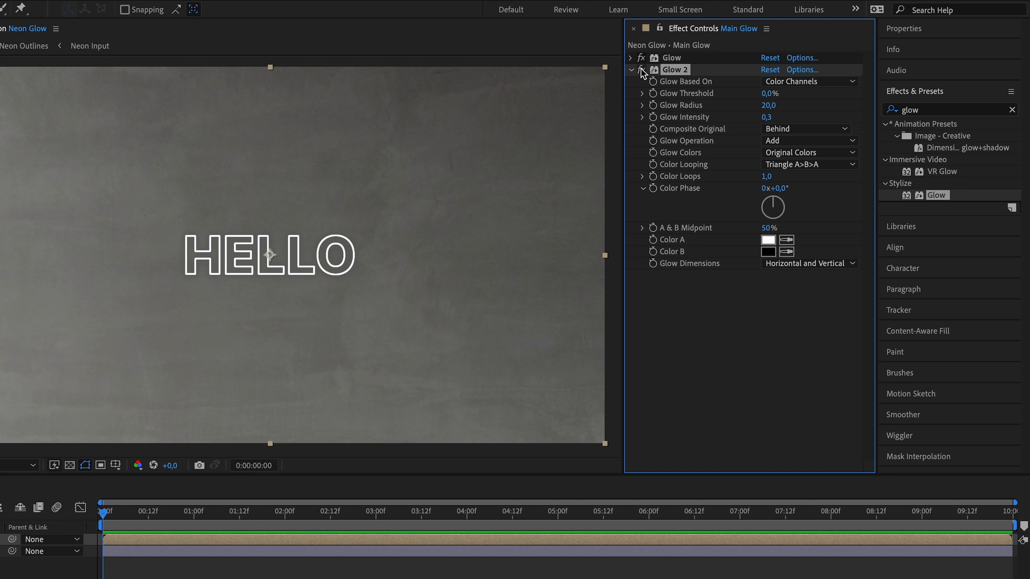
click(767, 102)
text(60)
key(Return)
Duplicate the second Glow effect on Main Glow and set the new copy's Glow Radius to 180.
click(631, 70)
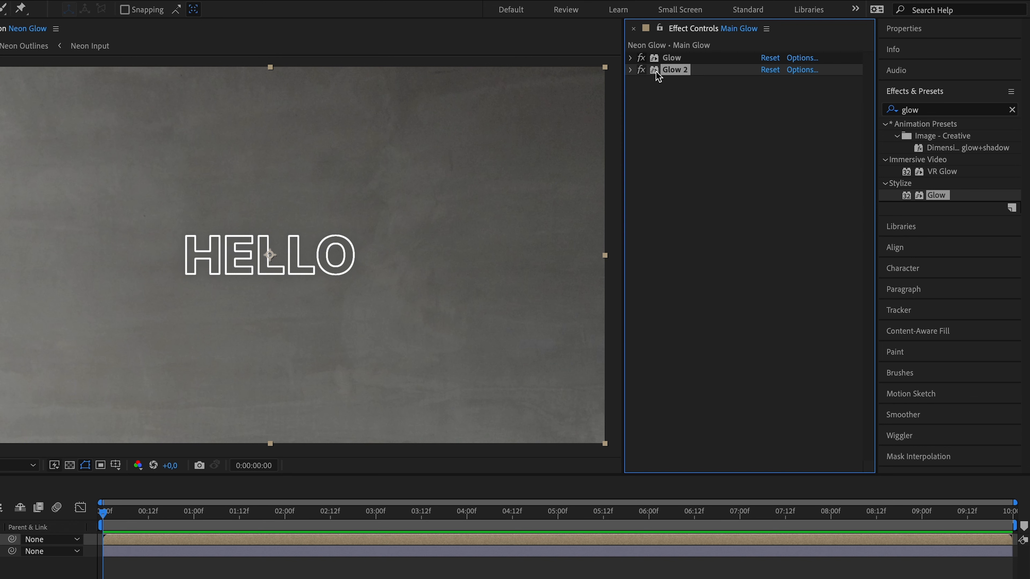
key(ctrl+d)
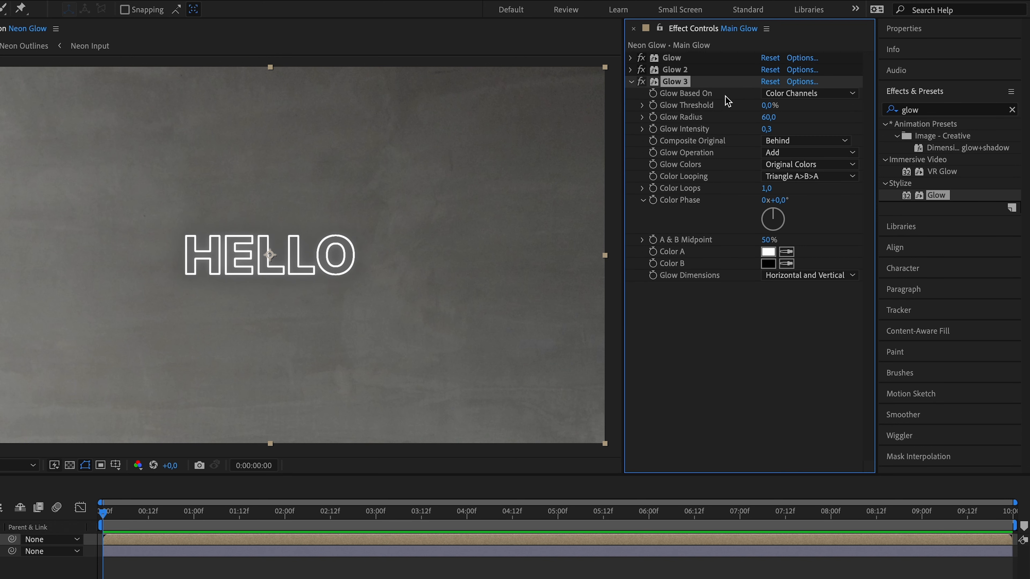
click(769, 118)
text(180)
key(Return)
click(630, 82)
Duplicate the third Glow effect on Main Glow and set the fourth one's Glow Radius to 540.
key(ctrl+d)
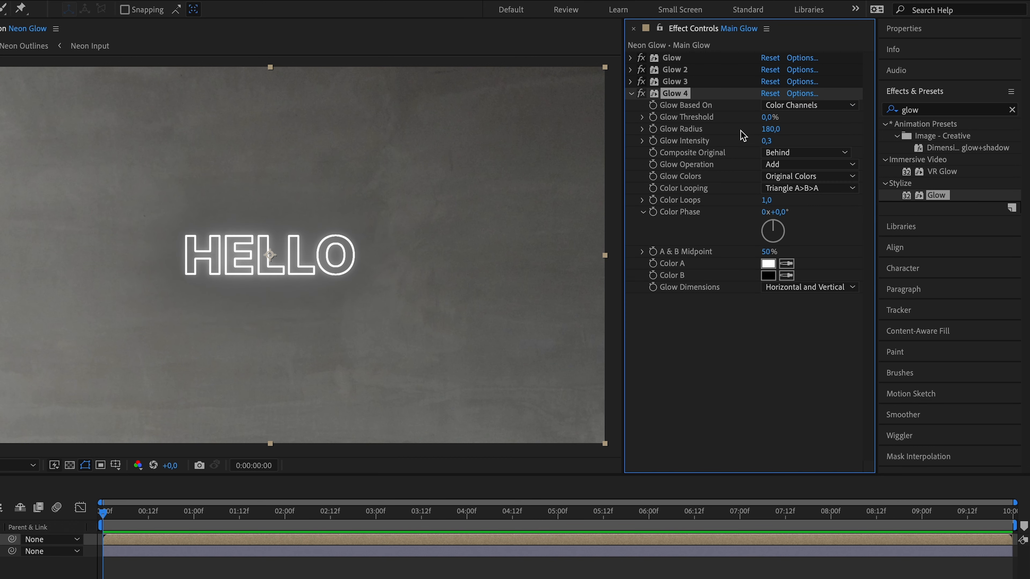
click(770, 129)
text(540)
key(Return)
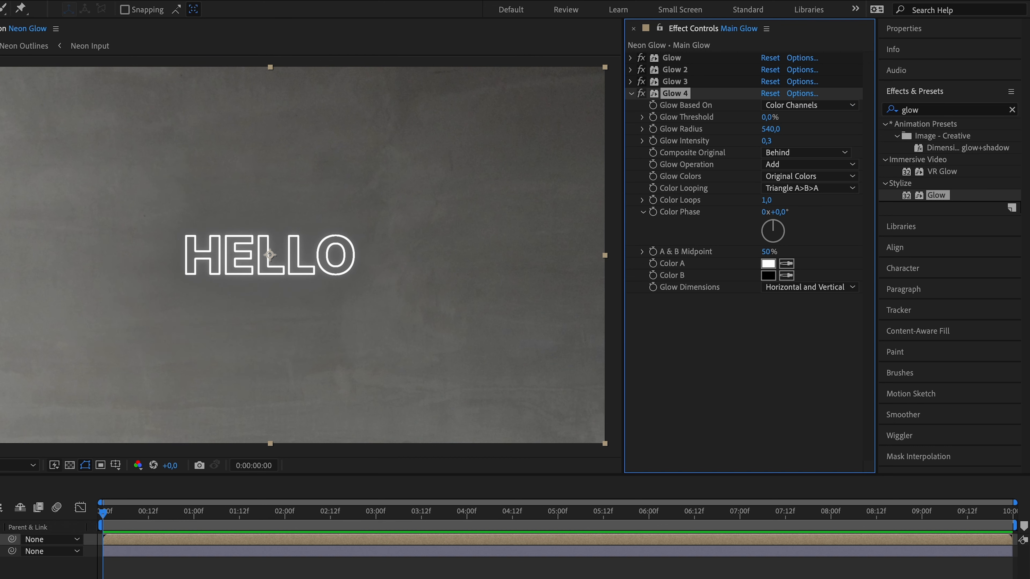
click(631, 93)
Add the CC Toner effect below the four glows on Main Glow and set its Tones to Solid.
click(1012, 110)
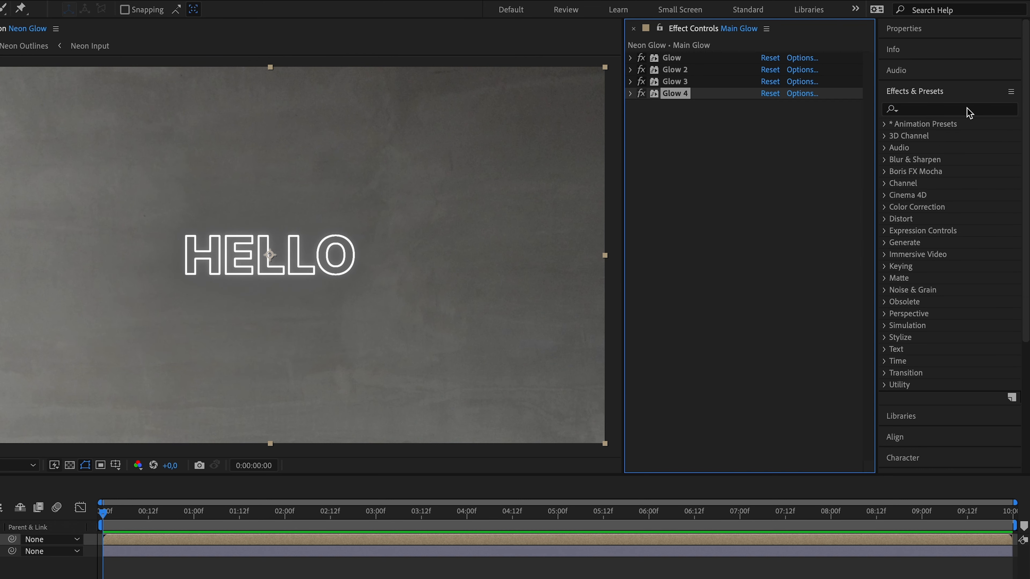
click(967, 109)
text(cc toner)
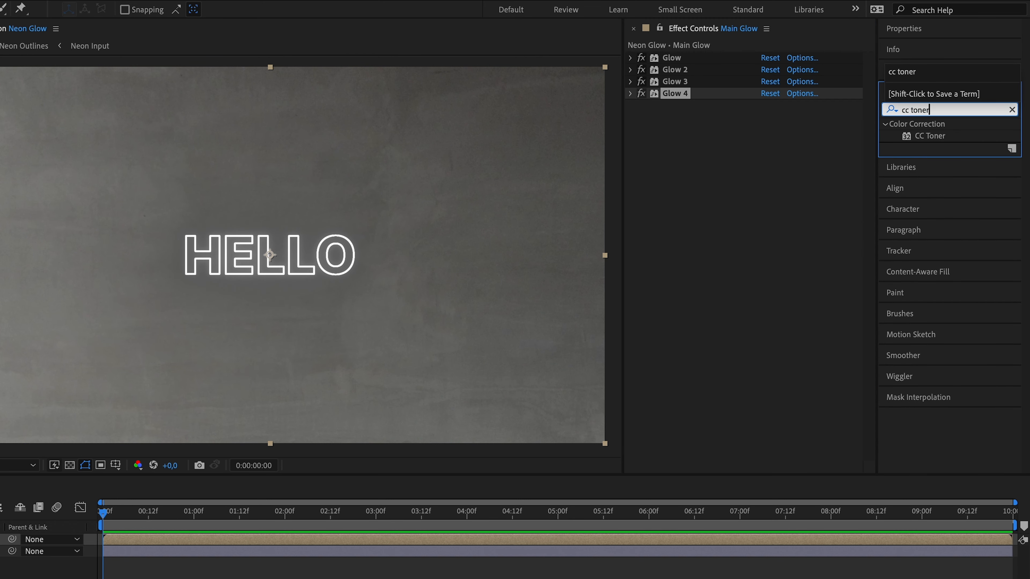
drag(937, 136, 746, 163)
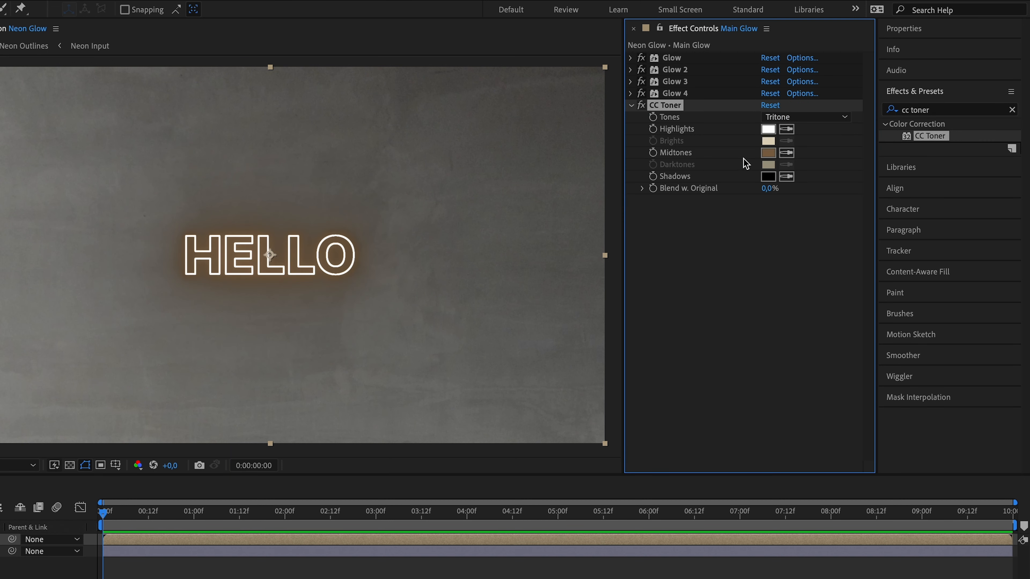
click(812, 118)
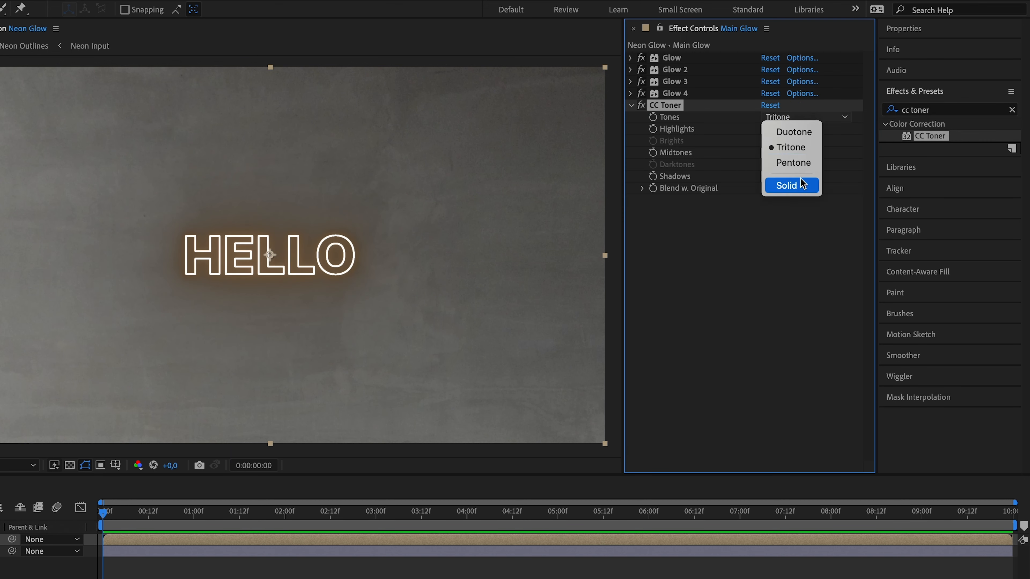
click(802, 187)
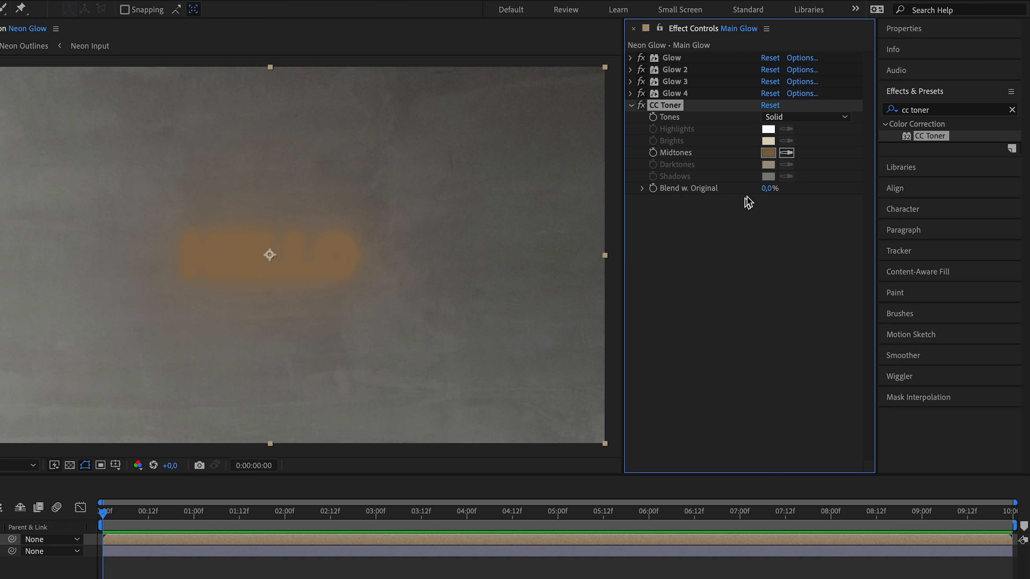
Set the Midtones color of Main Glow's CC Toner to teal 02AEB0.
click(770, 153)
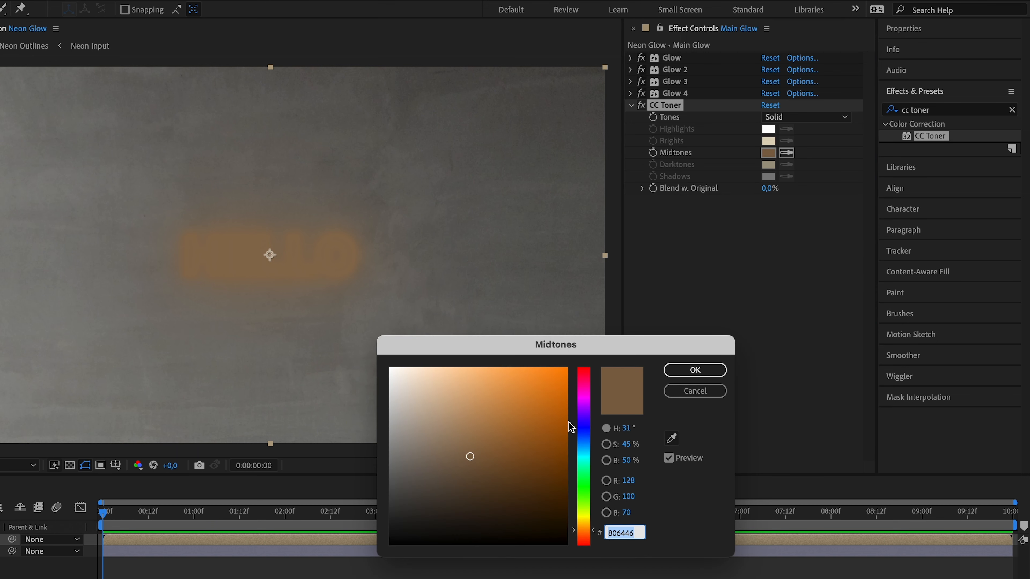
click(589, 455)
drag(545, 444, 566, 424)
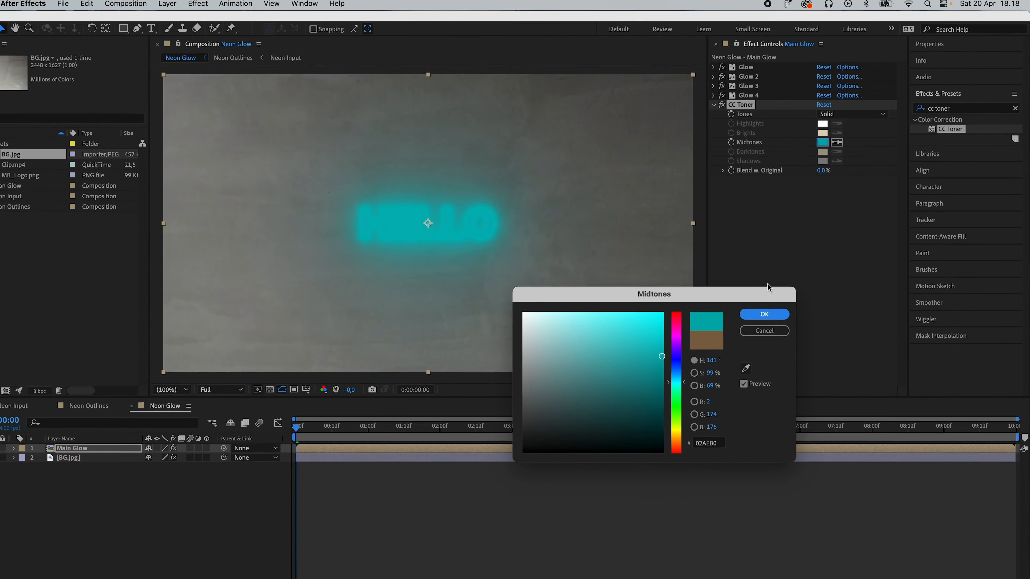
key(Return)
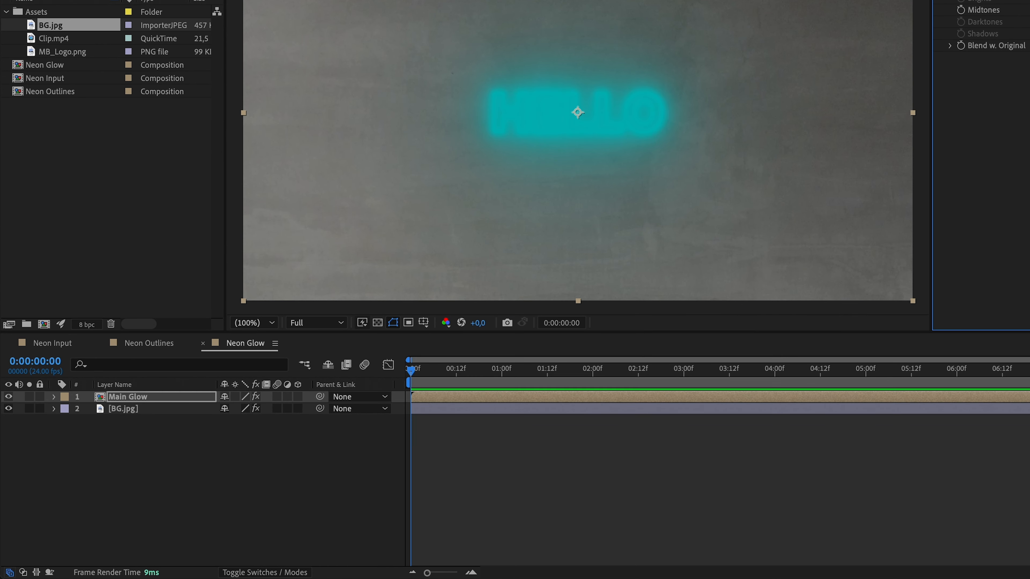
Set the blending mode of the Main Glow layer to Add.
click(199, 573)
click(247, 397)
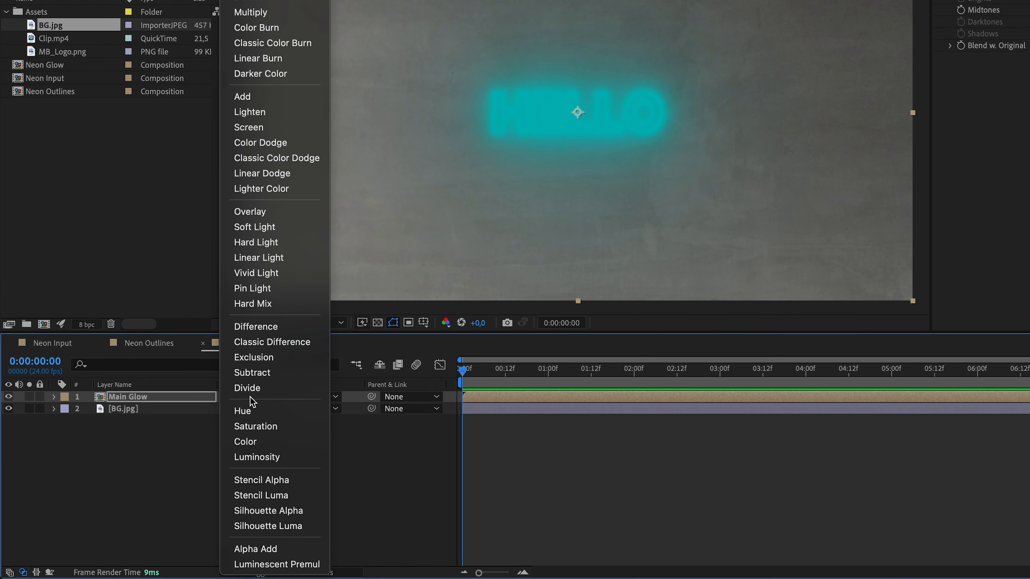
click(248, 96)
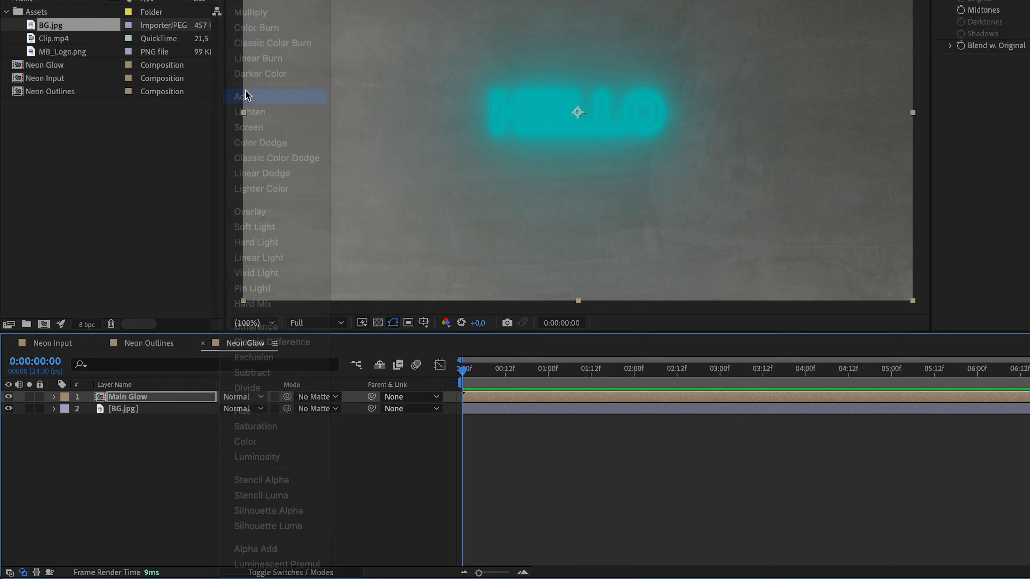
click(296, 572)
click(297, 573)
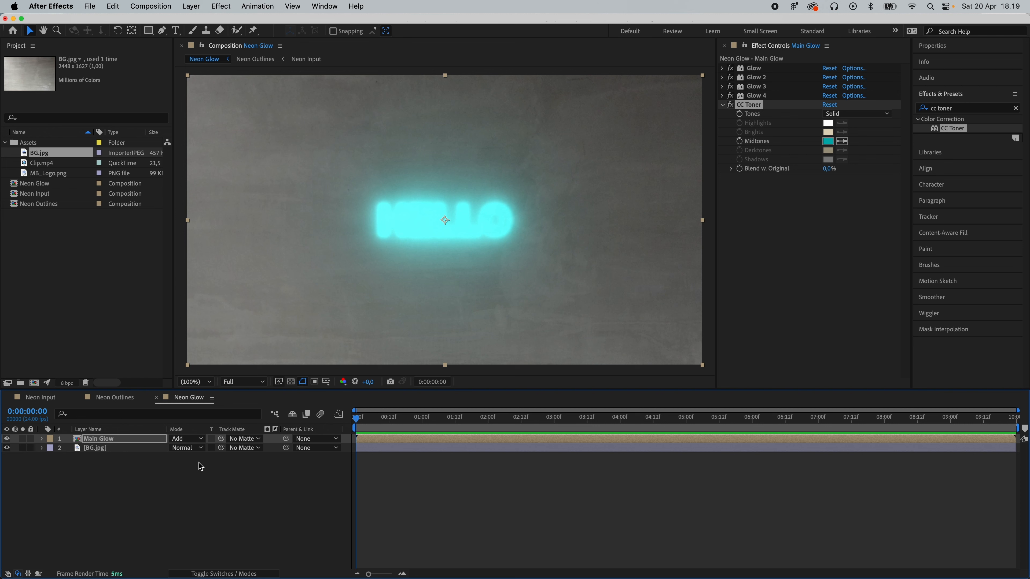
Place the Neon Outlines composition between Main Glow and BG.jpg in Neon Glow and rename the layer Fill Glow.
click(54, 204)
drag(117, 437, 118, 450)
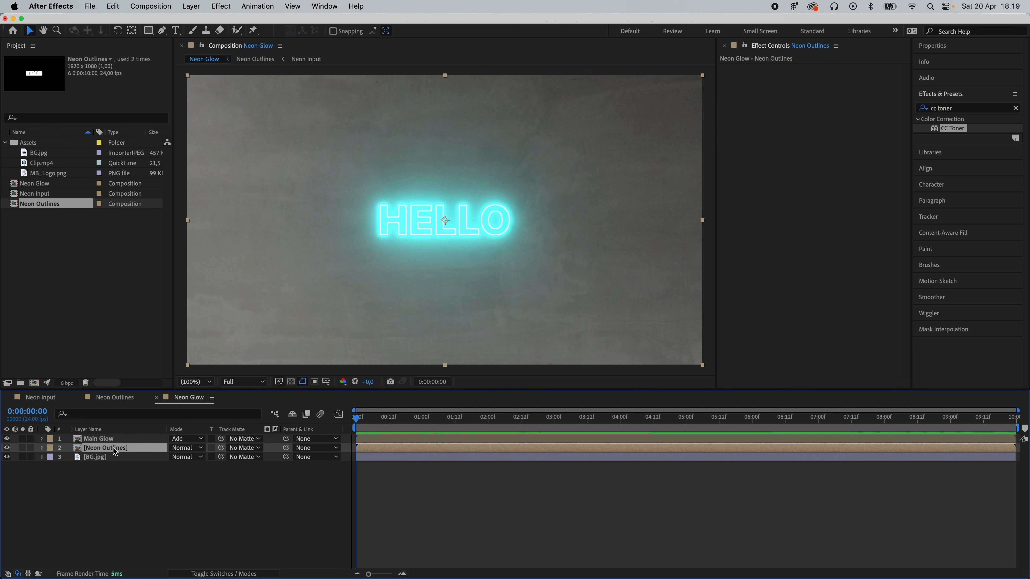
key(Return)
text(Fill Glow)
key(Return)
Hide the Main Glow layer and add Simple Choker to Fill Glow with Choke Matte -10.
click(7, 439)
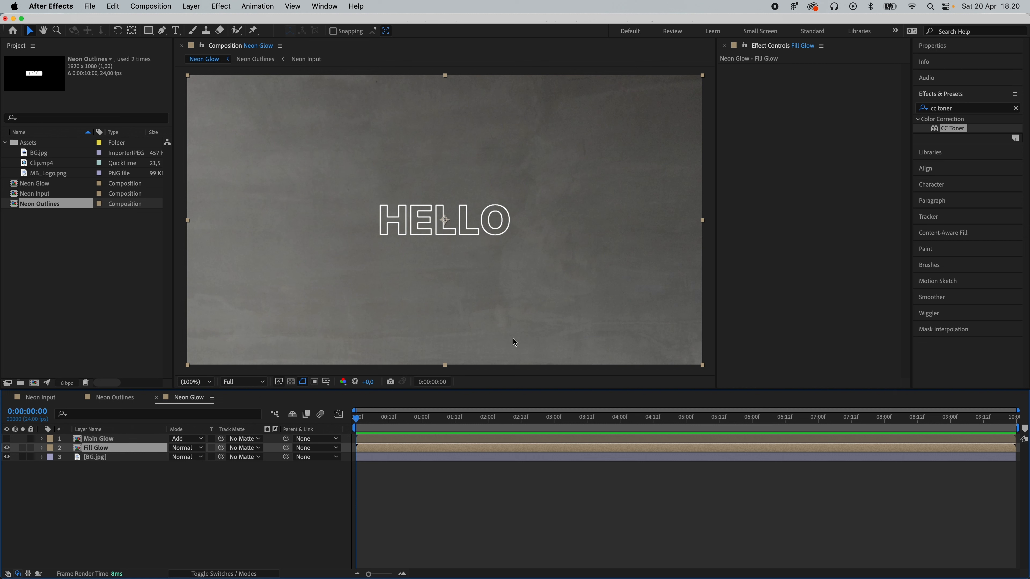
click(1016, 108)
text(simple ch)
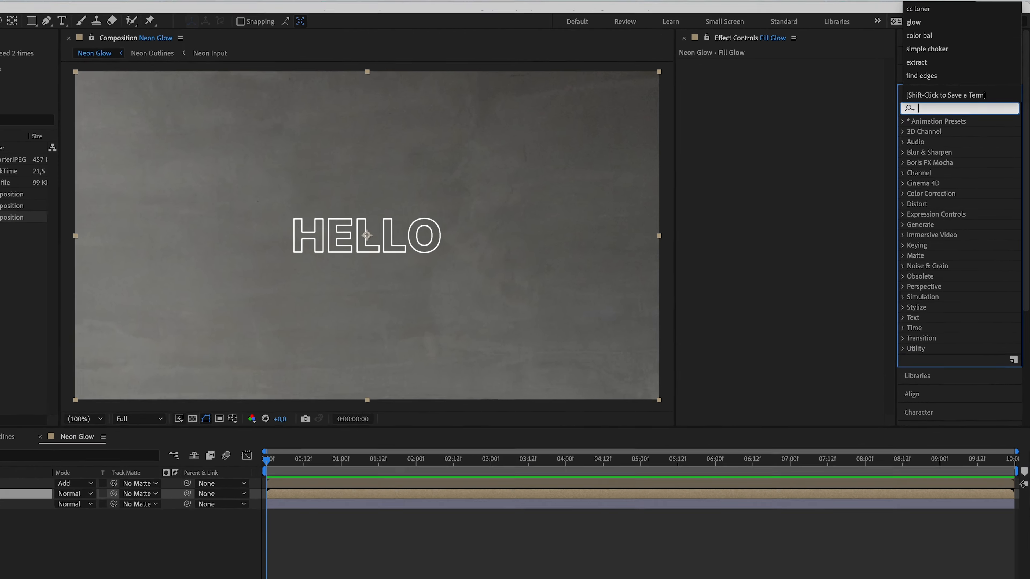
text(oker)
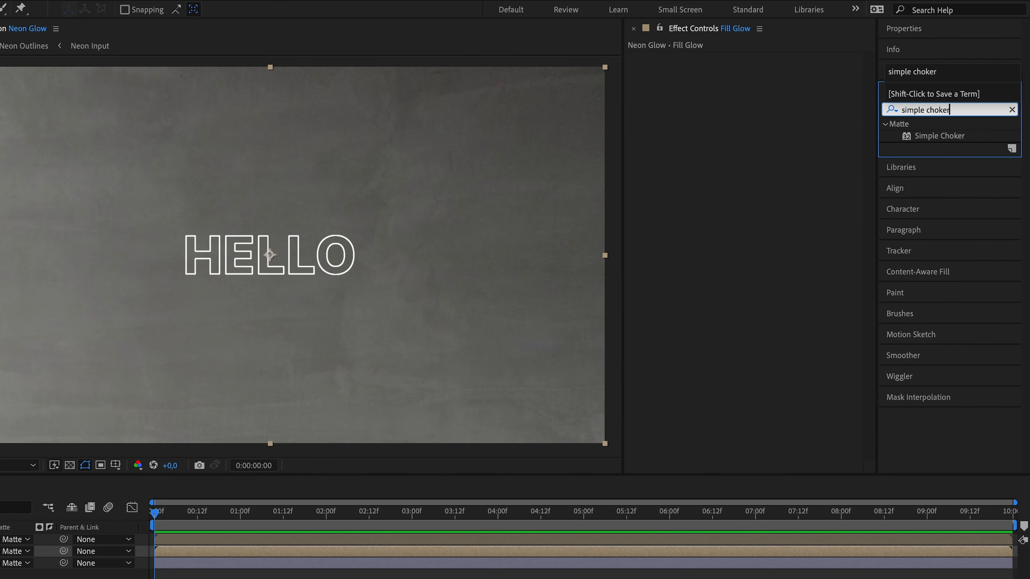
drag(945, 136, 734, 118)
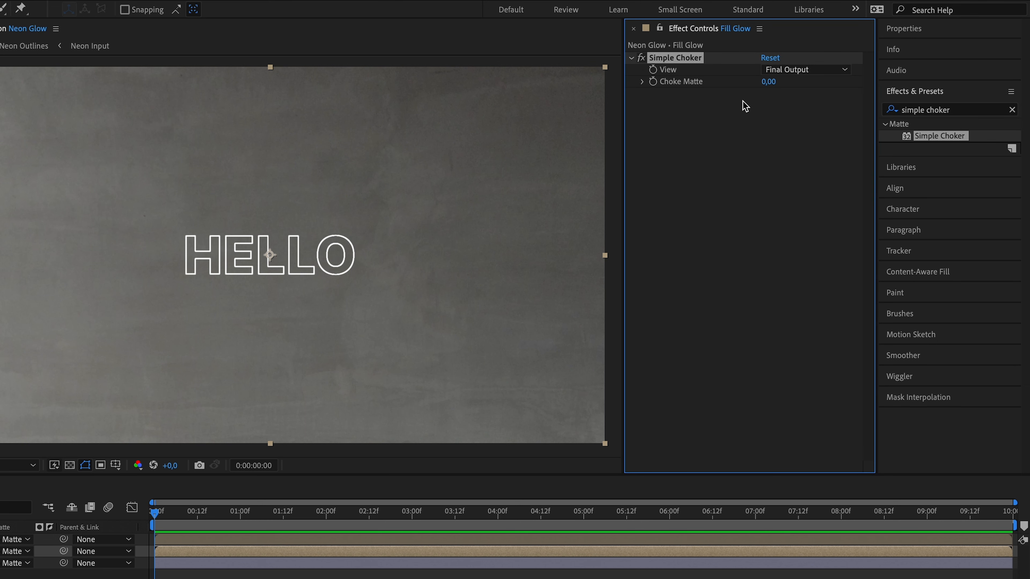
click(764, 83)
text(-10)
key(Return)
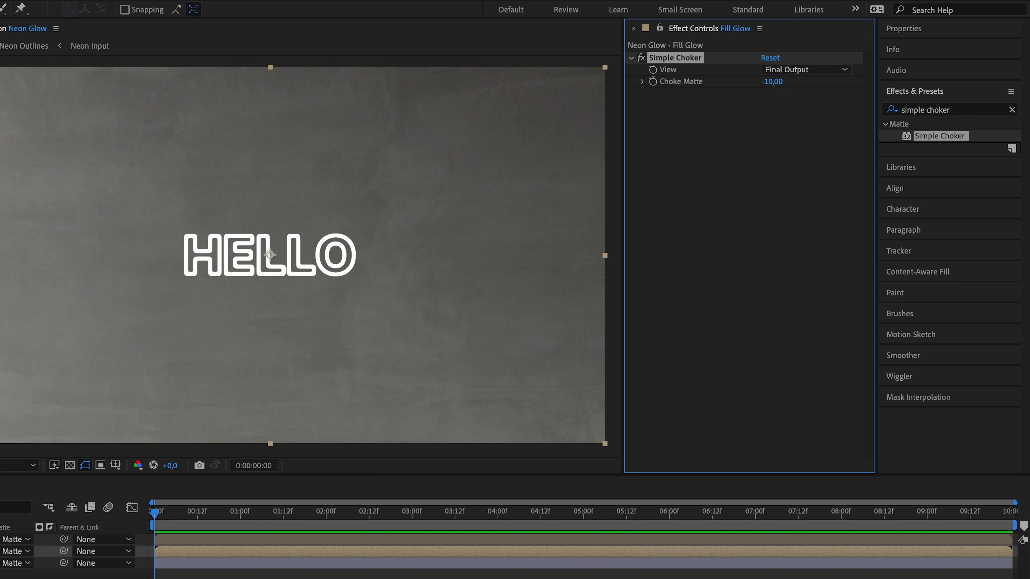
Add the Fast Box Blur effect below Simple Choker on Fill Glow with a Blur Radius of 200.
click(1010, 109)
click(952, 112)
text(f)
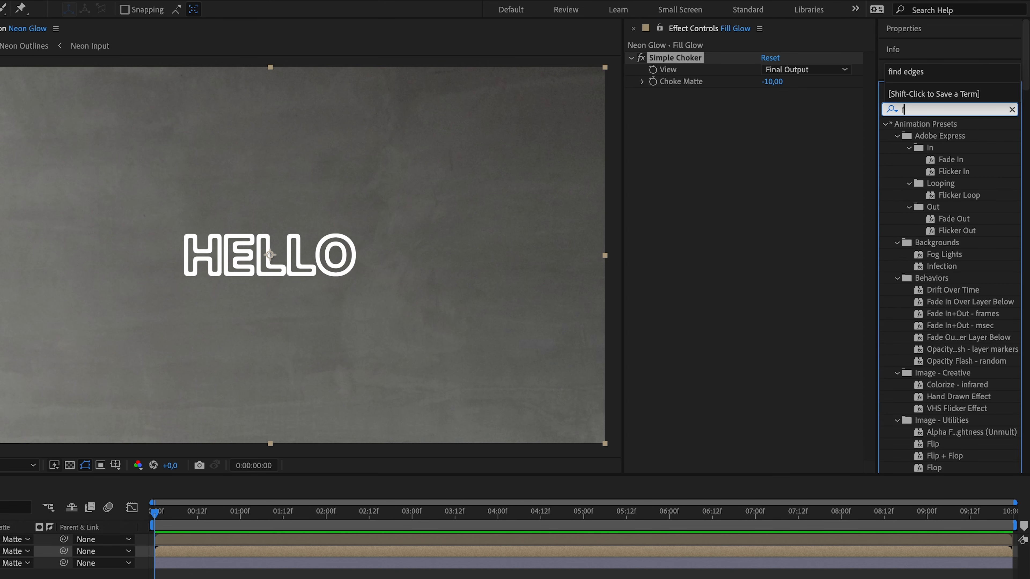
text(ast box bl)
drag(947, 138, 745, 148)
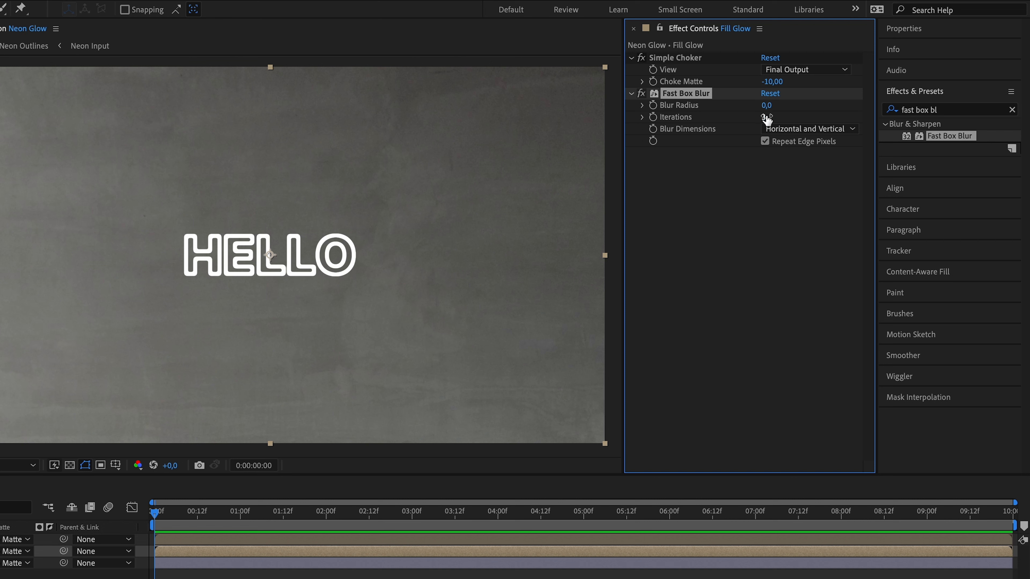
click(768, 106)
text(200)
key(Return)
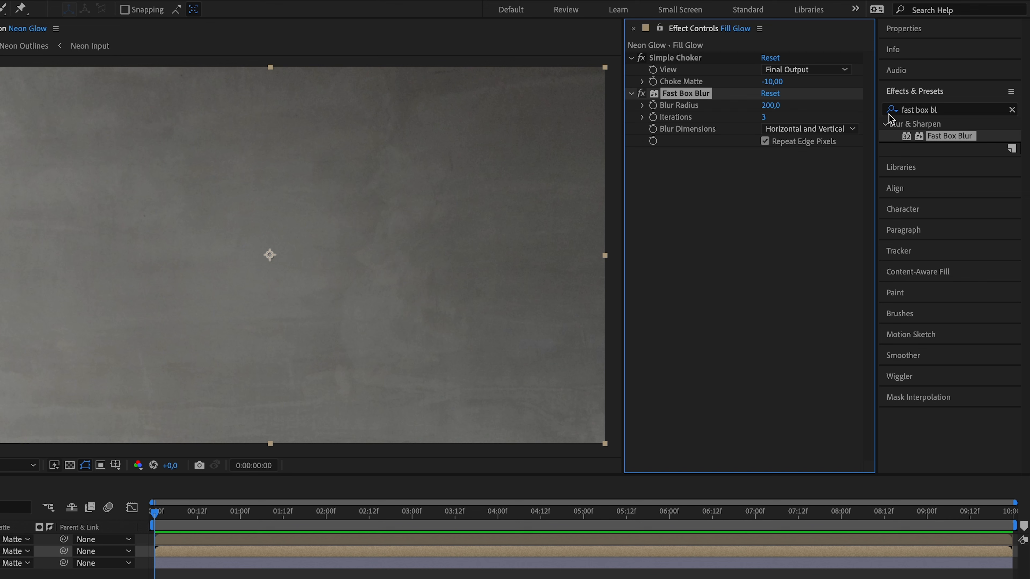
Add the Curves effect to Fill Glow and raise the middle of its Alpha channel curve slightly.
click(1012, 110)
click(960, 109)
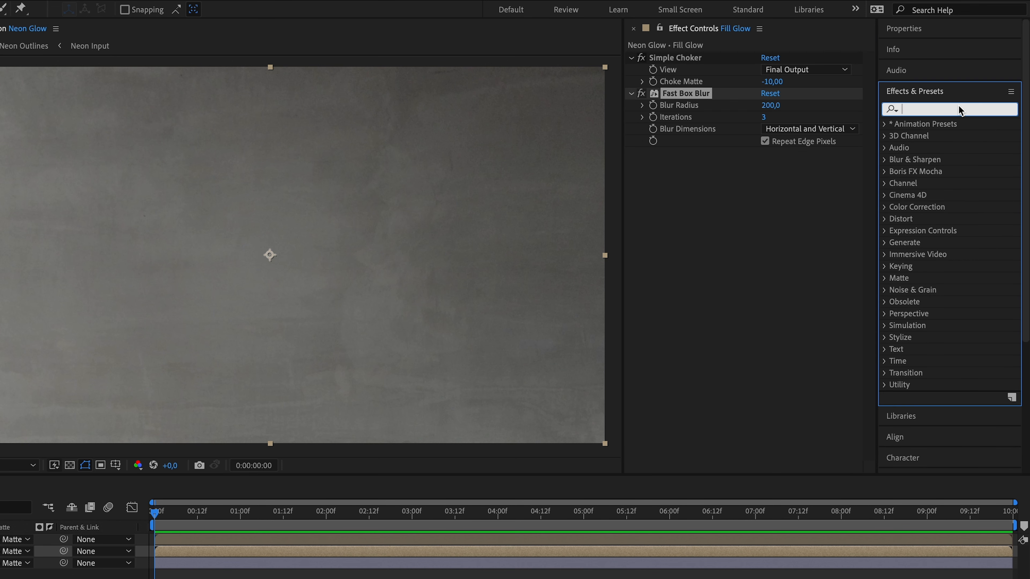
text(curve)
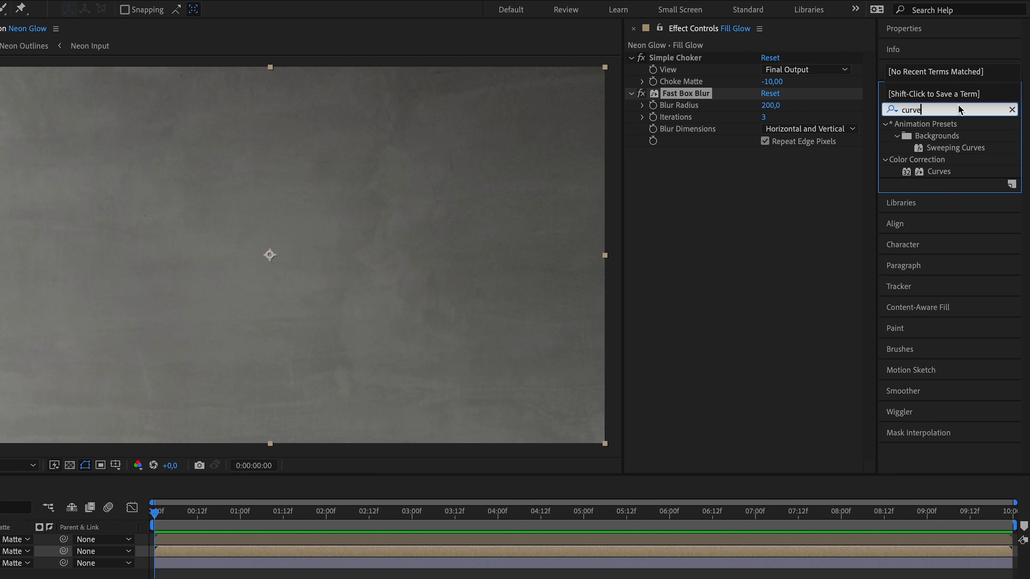
drag(949, 170, 740, 214)
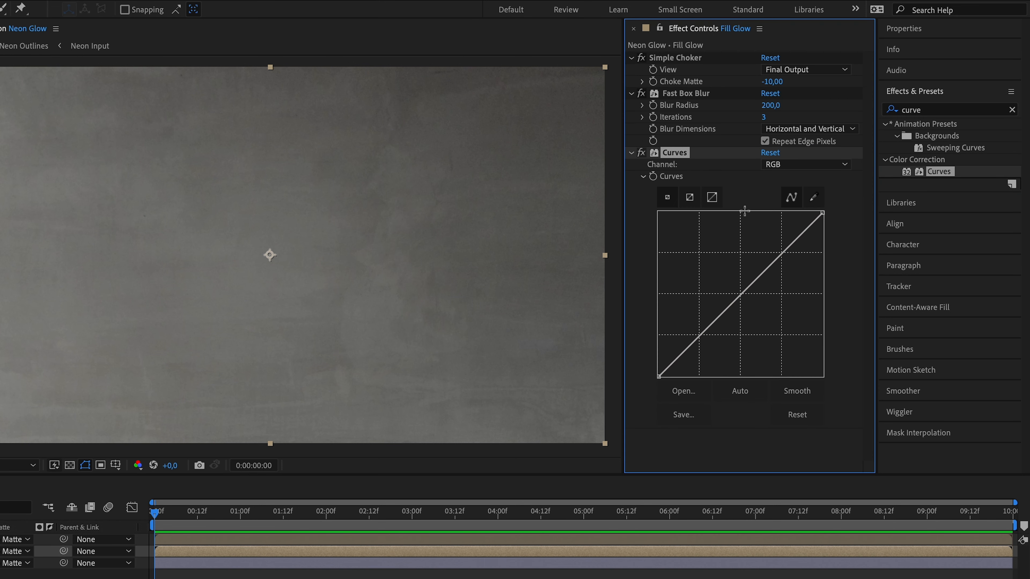
click(831, 166)
click(795, 240)
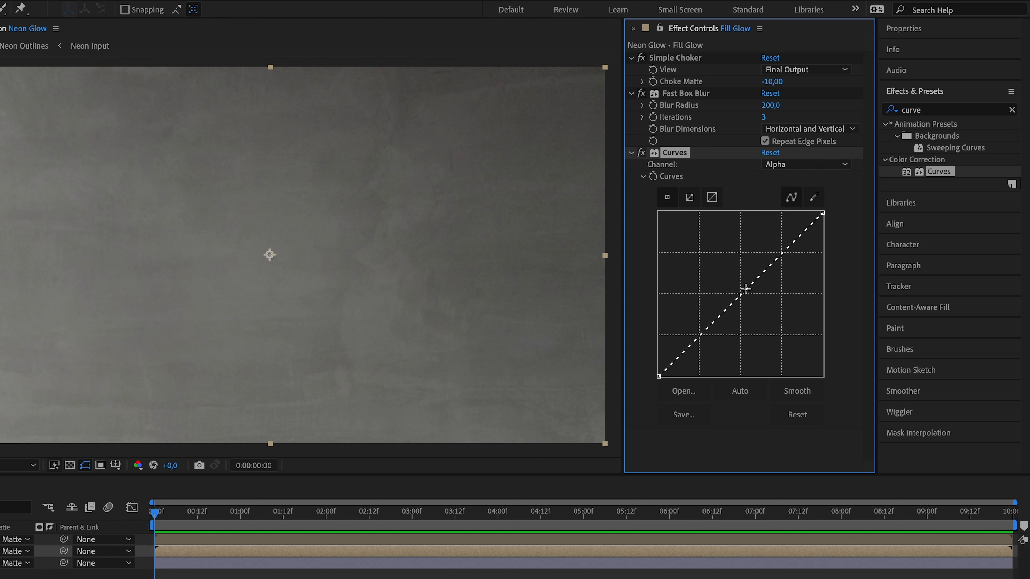
drag(746, 289, 741, 280)
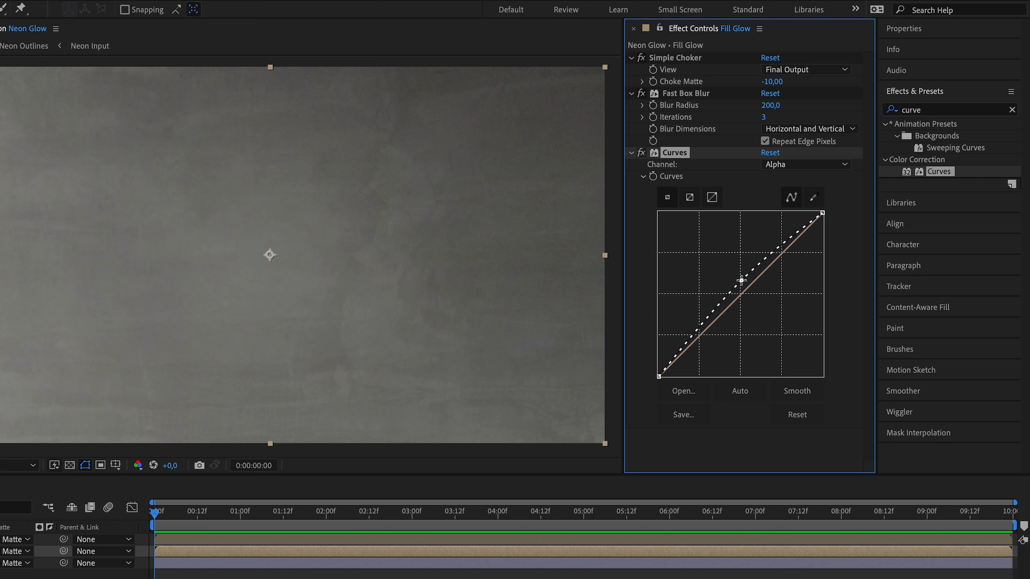
Add the CC Toner effect to Fill Glow, collapse the effects above it, and set its Tones to Solid.
click(945, 110)
key(BackSpace)
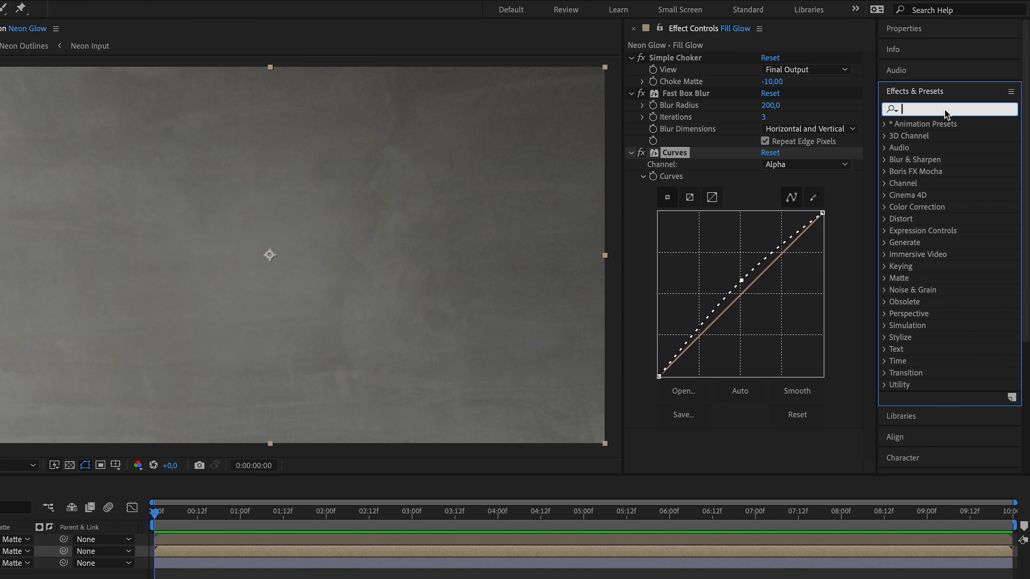
text(cc toner)
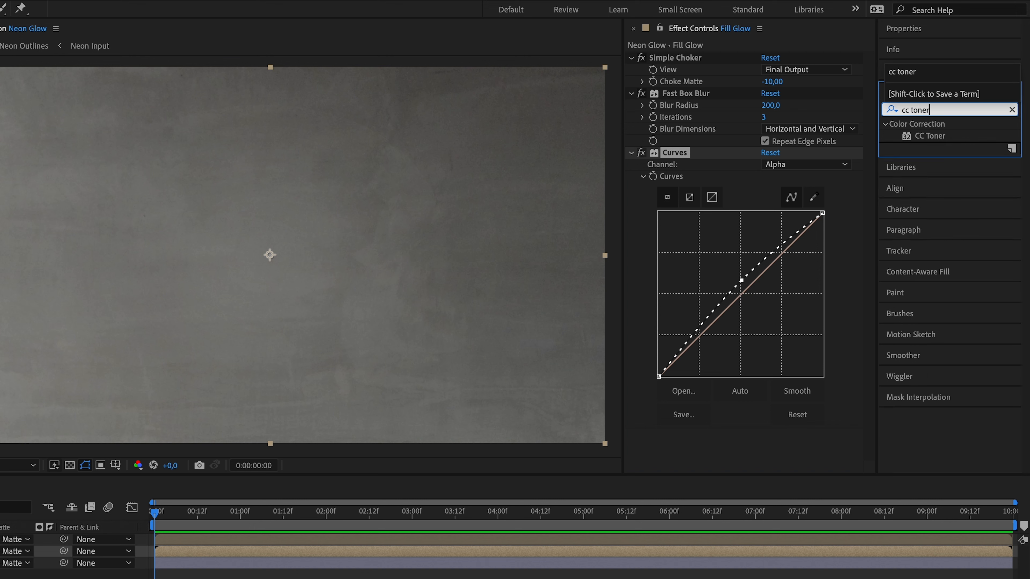
double_click(930, 135)
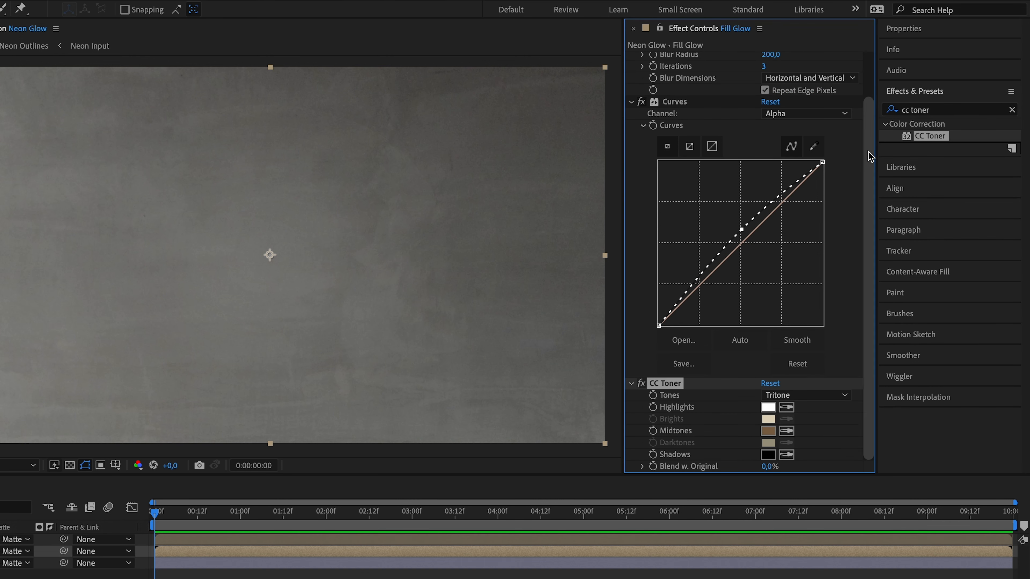
click(631, 101)
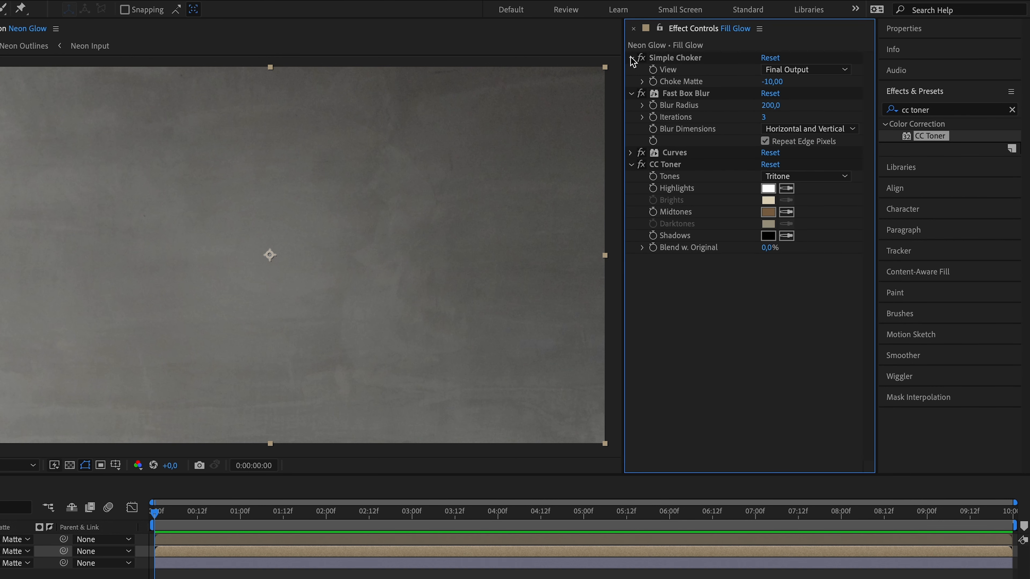
click(631, 58)
click(631, 69)
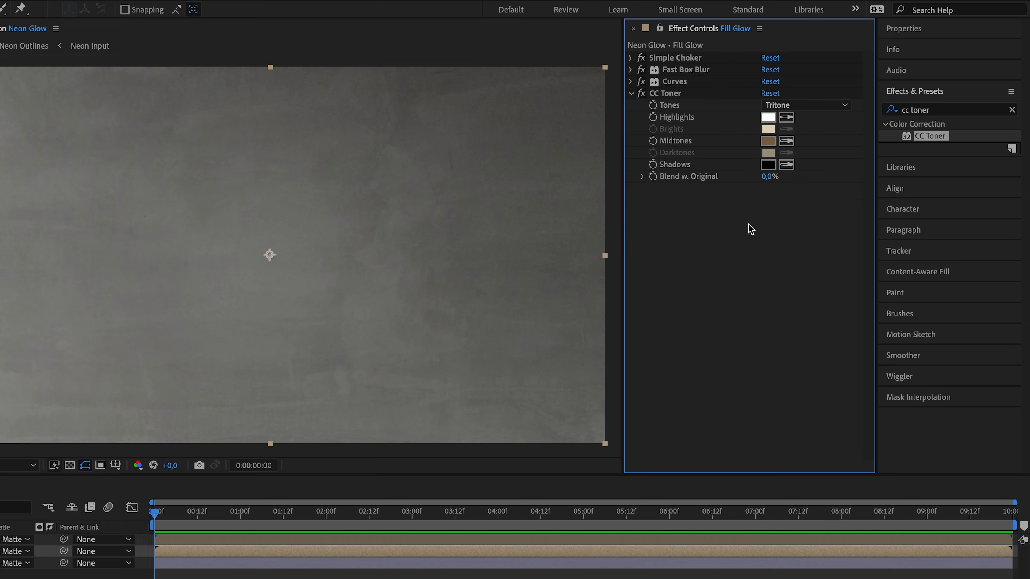
click(820, 106)
click(797, 171)
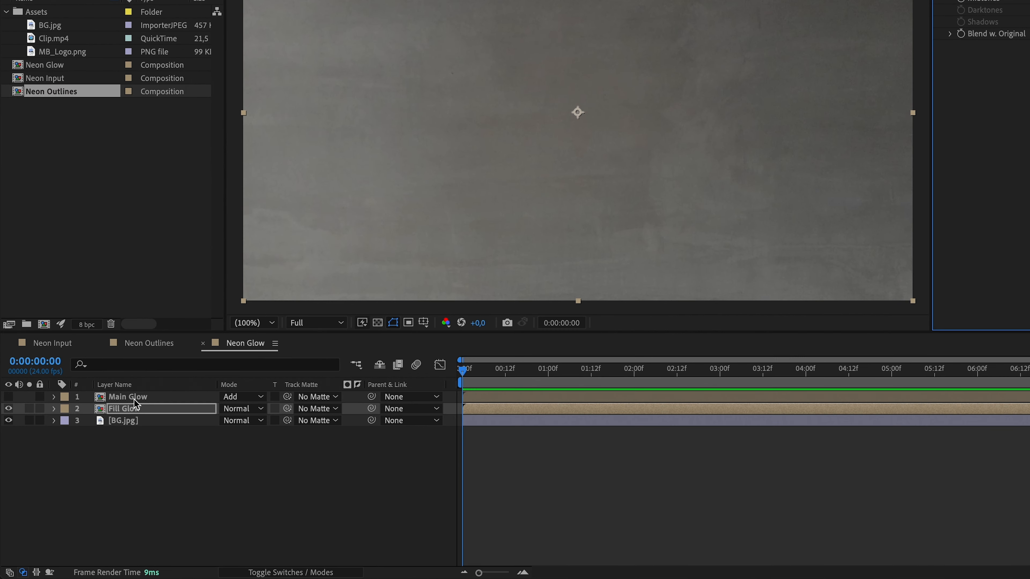
Filter Main Glow and Fill Glow for midtones and link Fill Glow's CC Toner Midtones to Main Glow's Midtones.
shift+click(15, 492)
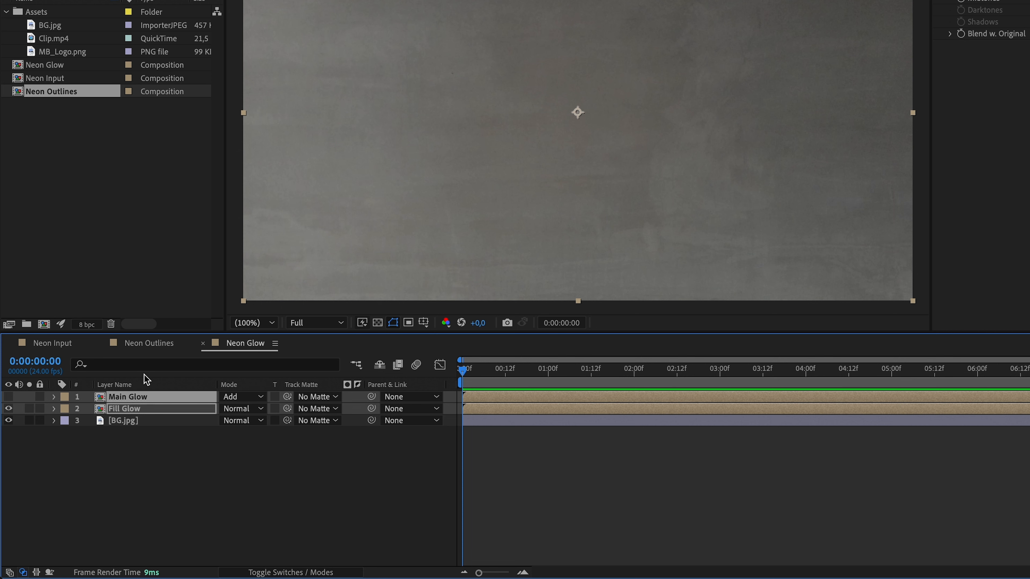
click(148, 364)
text(midtones)
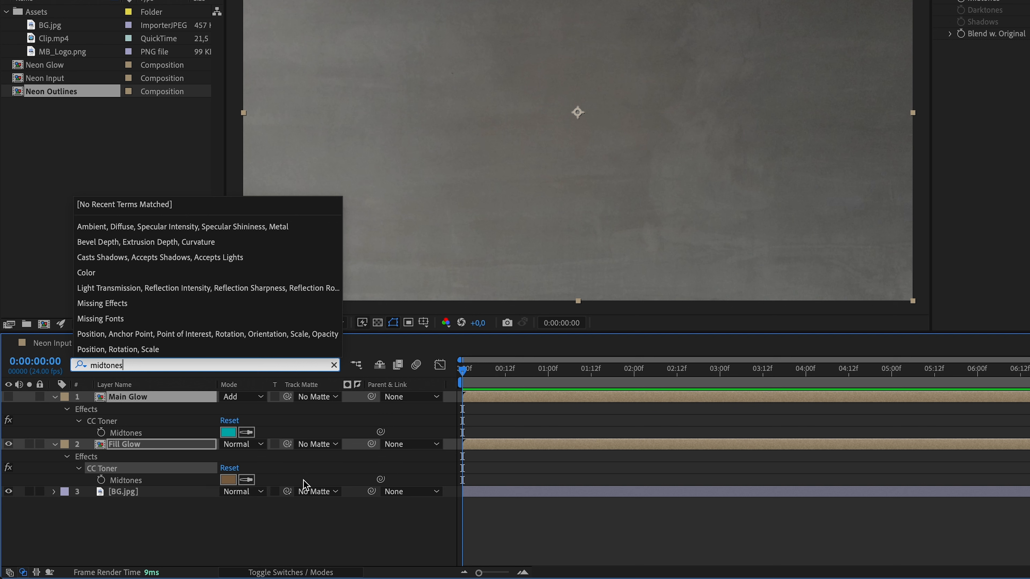
drag(380, 479, 140, 433)
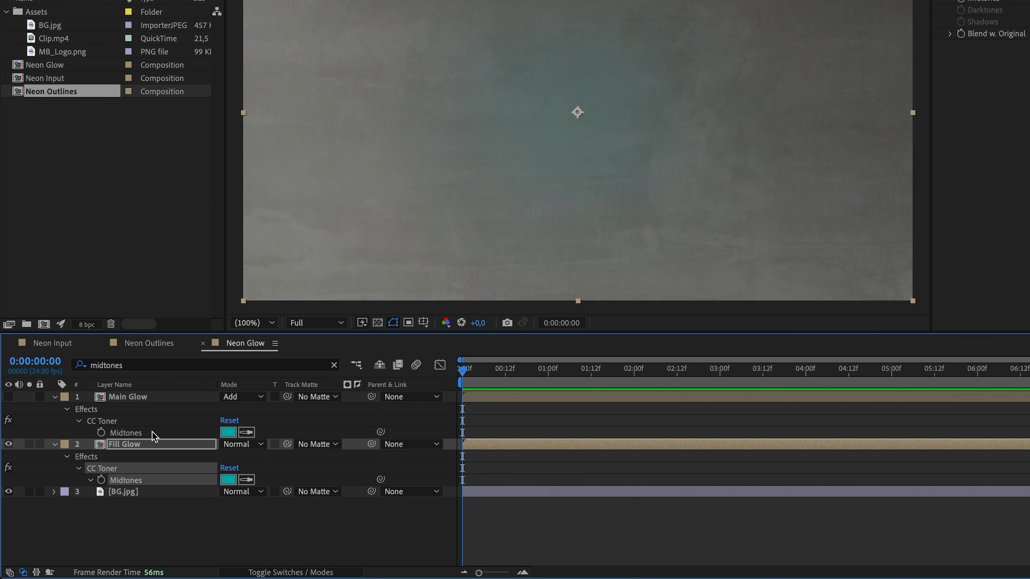
Set Fill Glow's blending mode to Add, show the Main Glow layer, and collapse both layers.
click(231, 446)
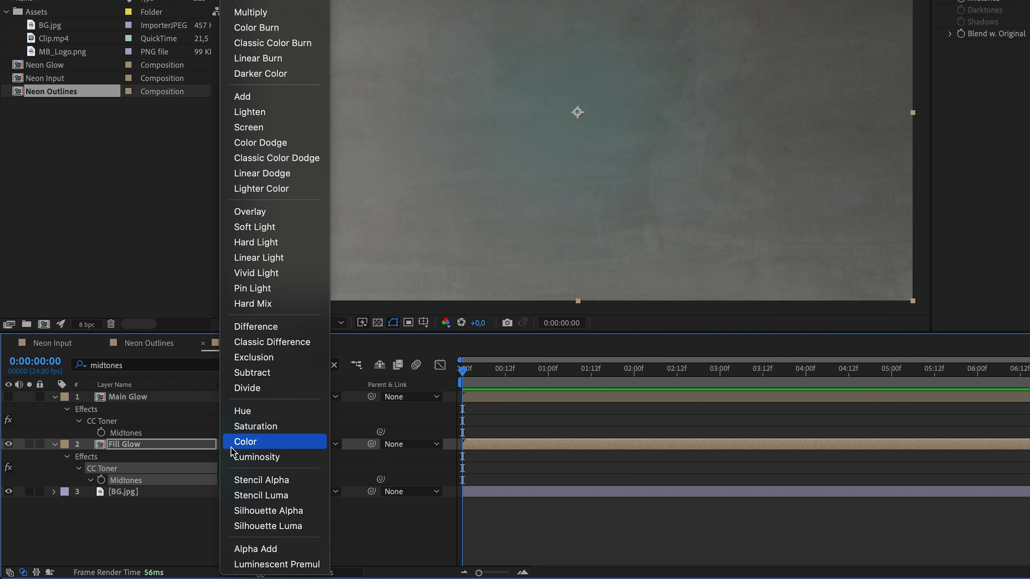
click(243, 97)
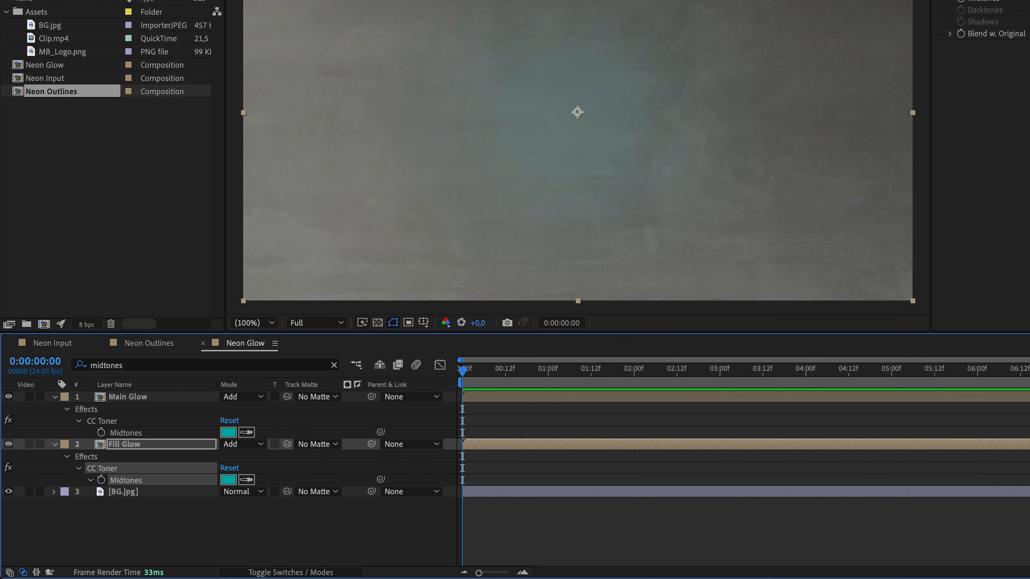
click(11, 397)
click(55, 396)
click(54, 408)
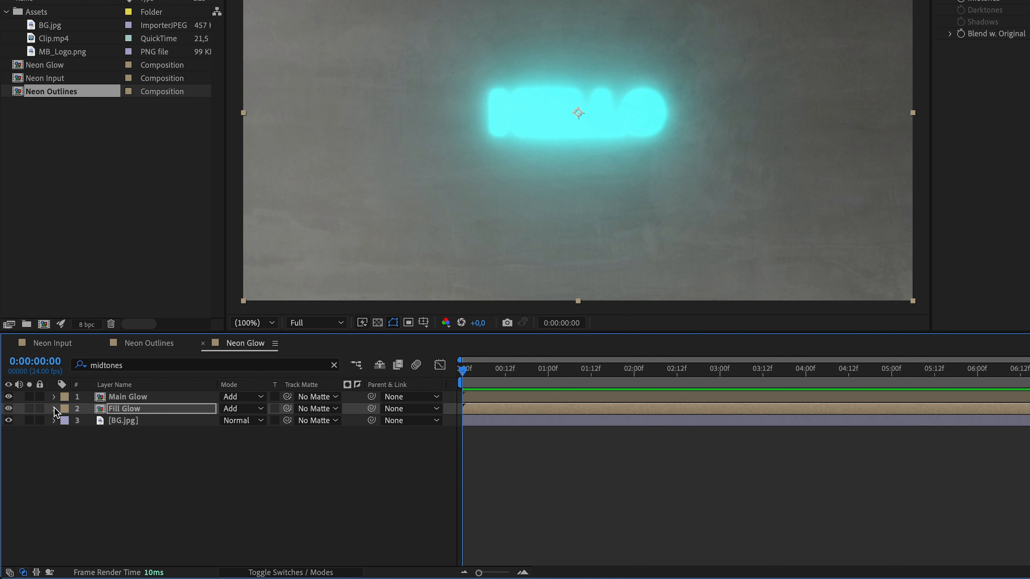
Add the Neon Outlines composition above Main Glow and rename the layer as Neon Tube.
drag(57, 94, 152, 401)
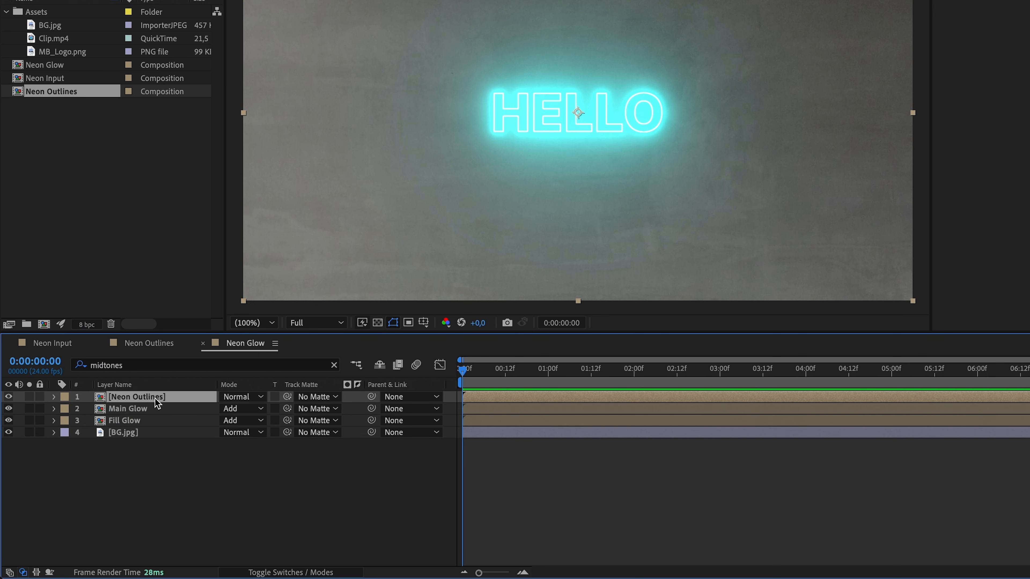
key(Return)
text(Neon Tube)
key(Return)
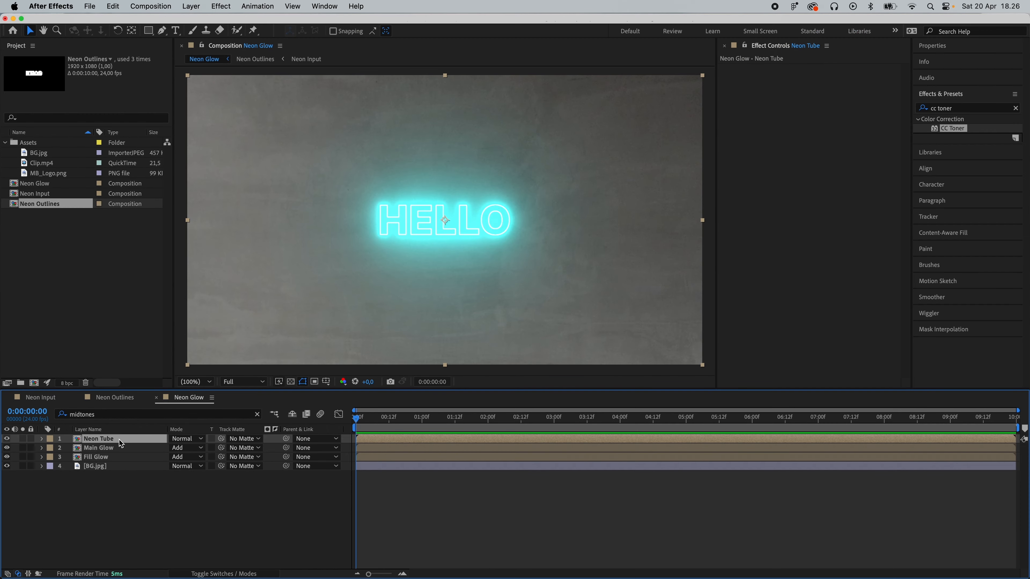
Add the Simple Choker effect to Neon Tube with a Choke Matte of 1.
click(1019, 106)
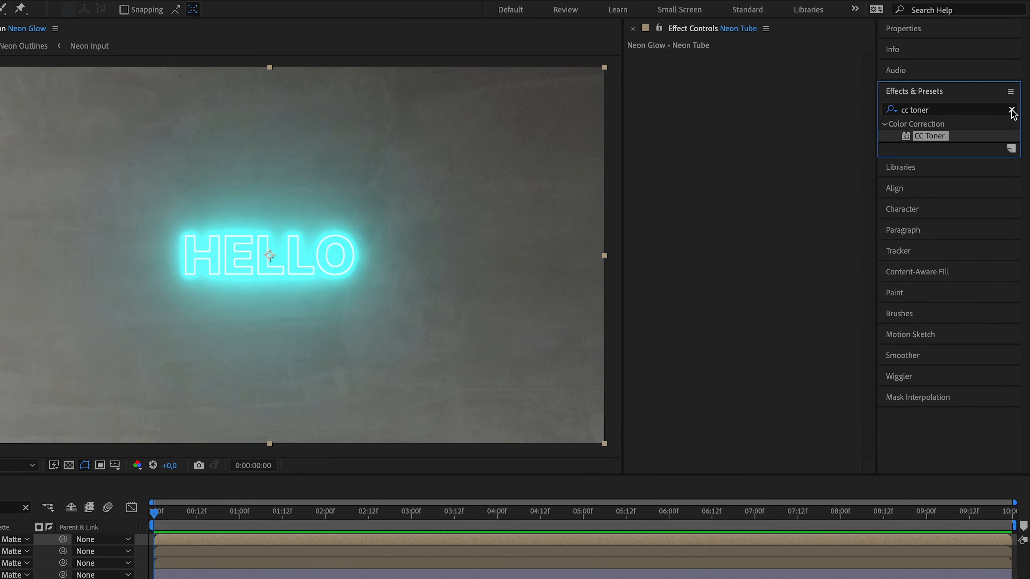
click(1014, 108)
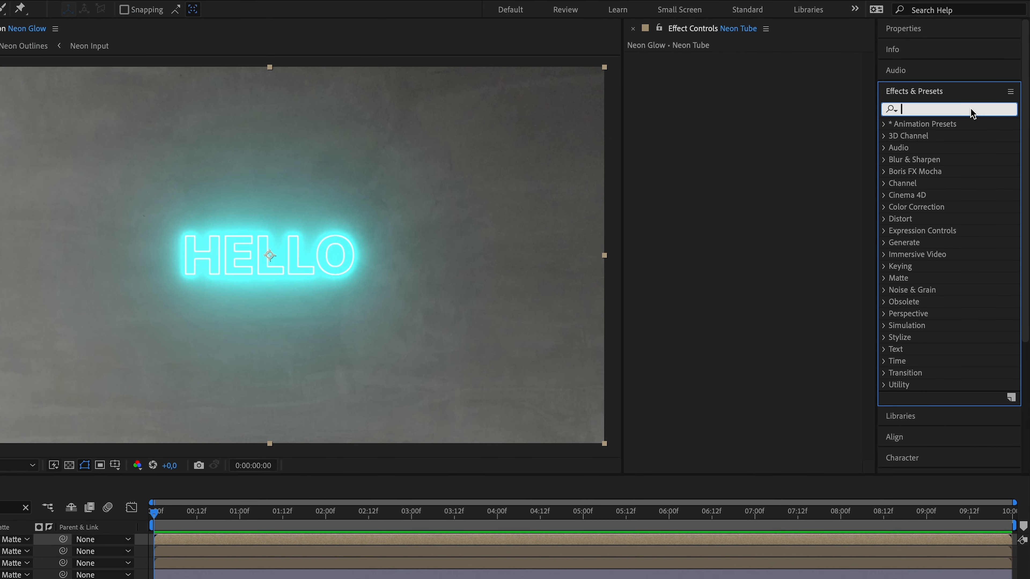
text(simple ch)
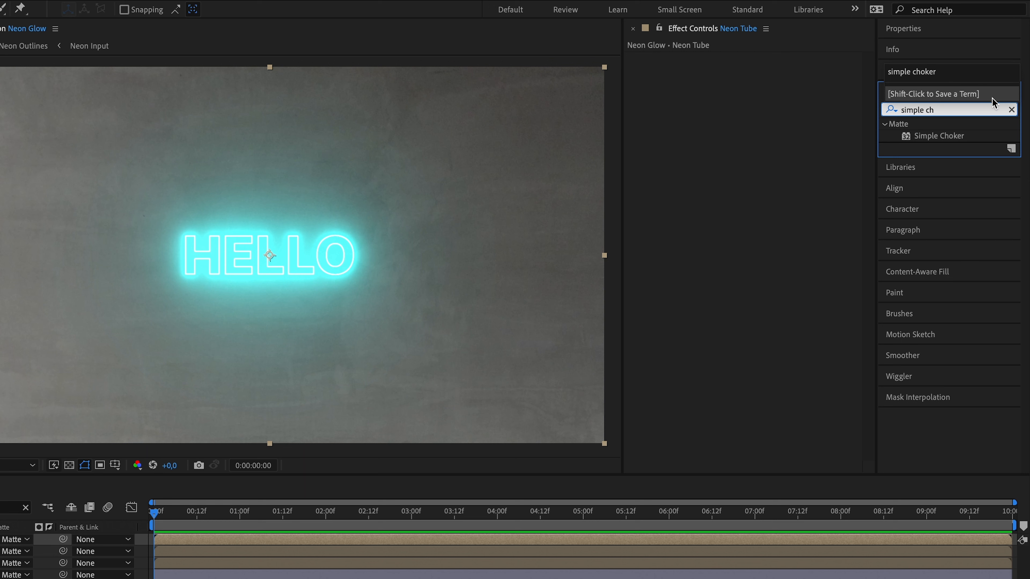
drag(945, 136, 720, 147)
click(769, 82)
text(1)
key(Return)
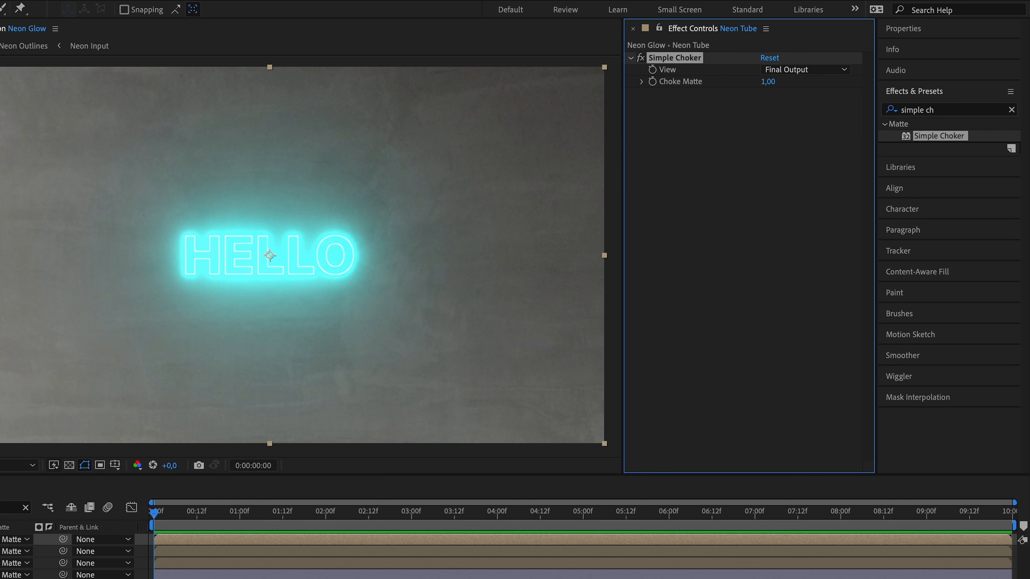
Add the Glow effect below Simple Choker on the Neon Tube layer.
click(1012, 109)
click(986, 114)
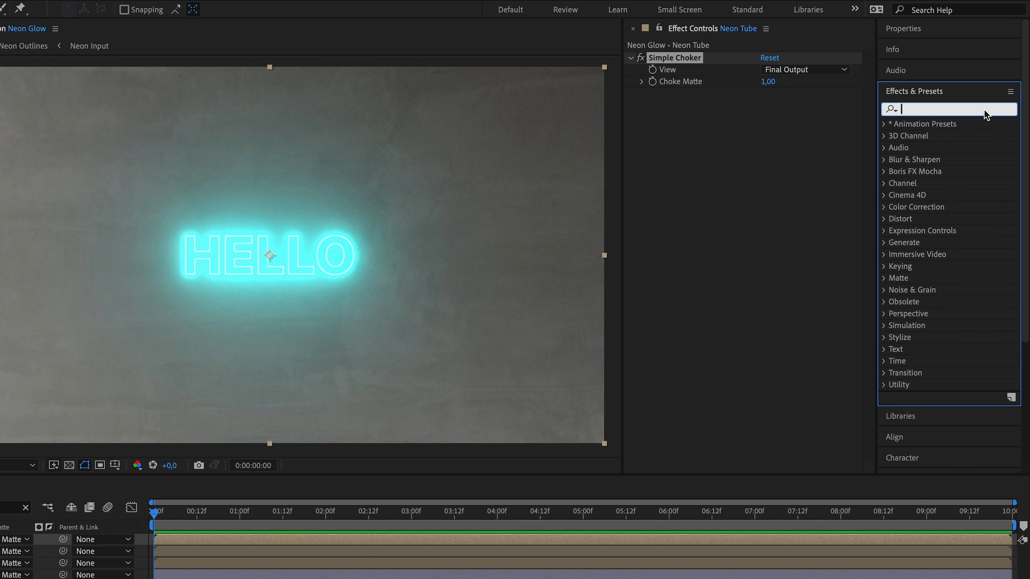
text(glow)
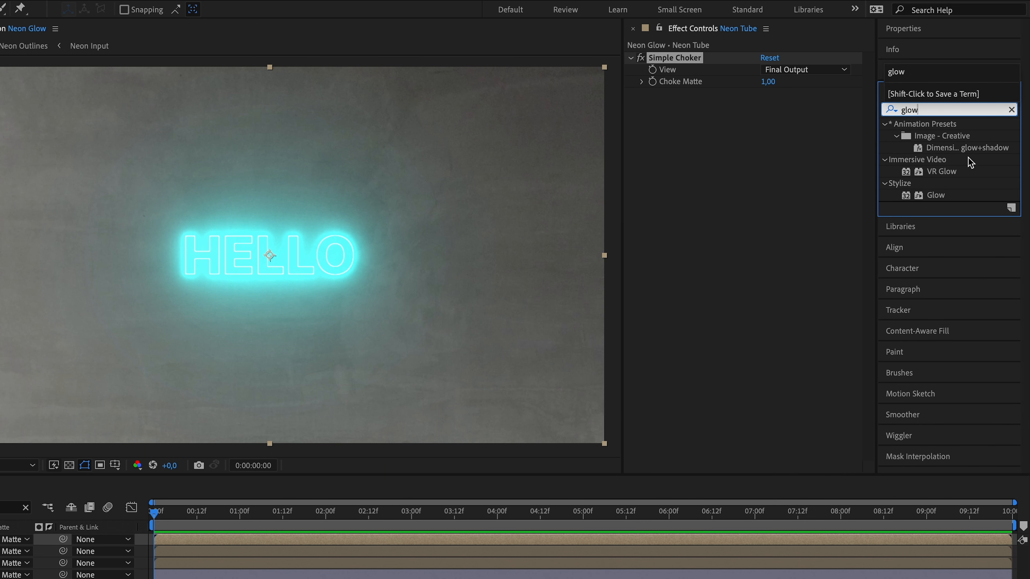
drag(936, 195, 734, 159)
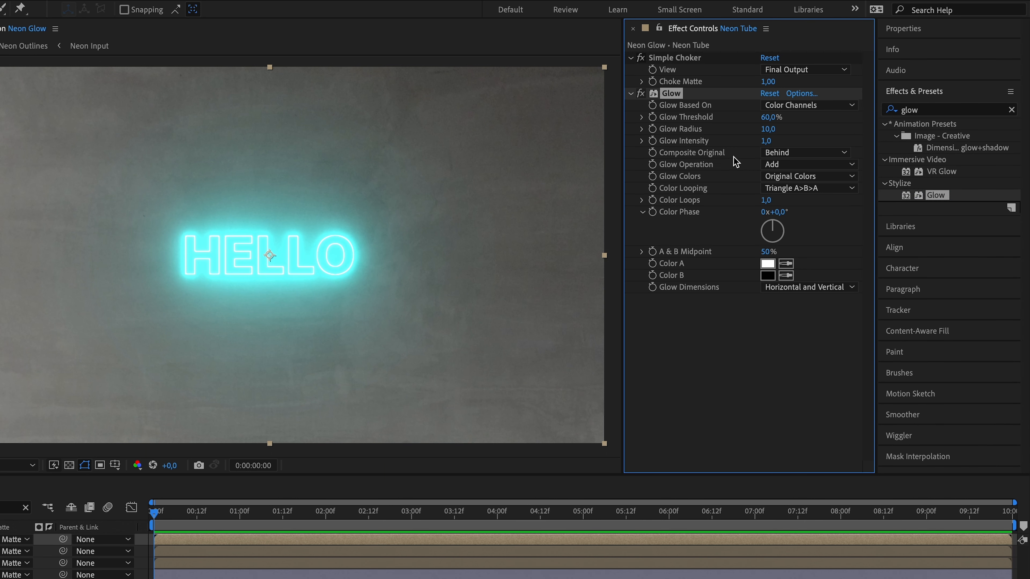
Set Neon Tube's Glow Threshold to 0%, Radius to 15 and Intensity to 0.5, and its layer blending mode to Add.
click(770, 116)
text(0)
click(770, 125)
text(15)
click(767, 140)
text(0,5)
key(Return)
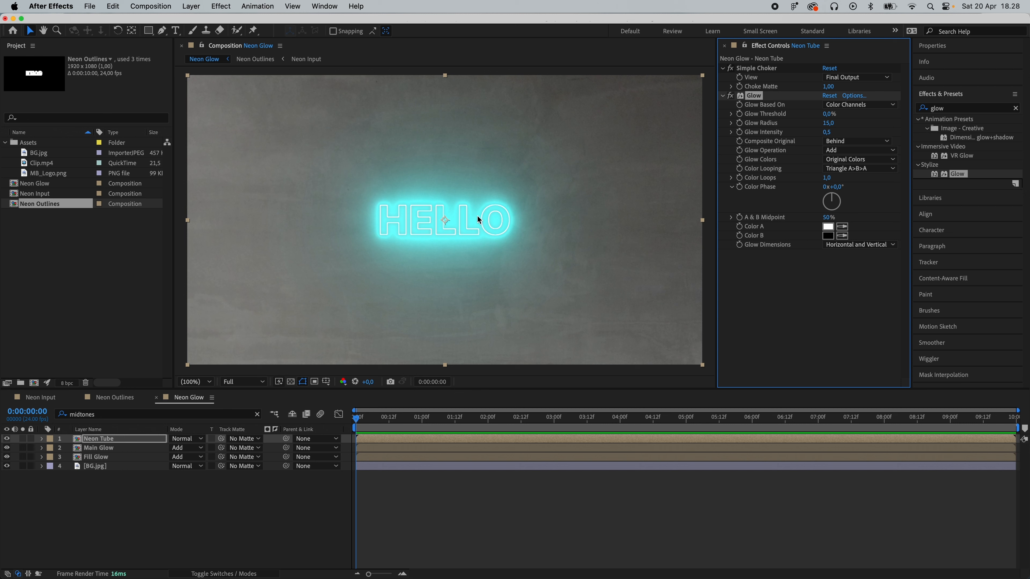
click(187, 439)
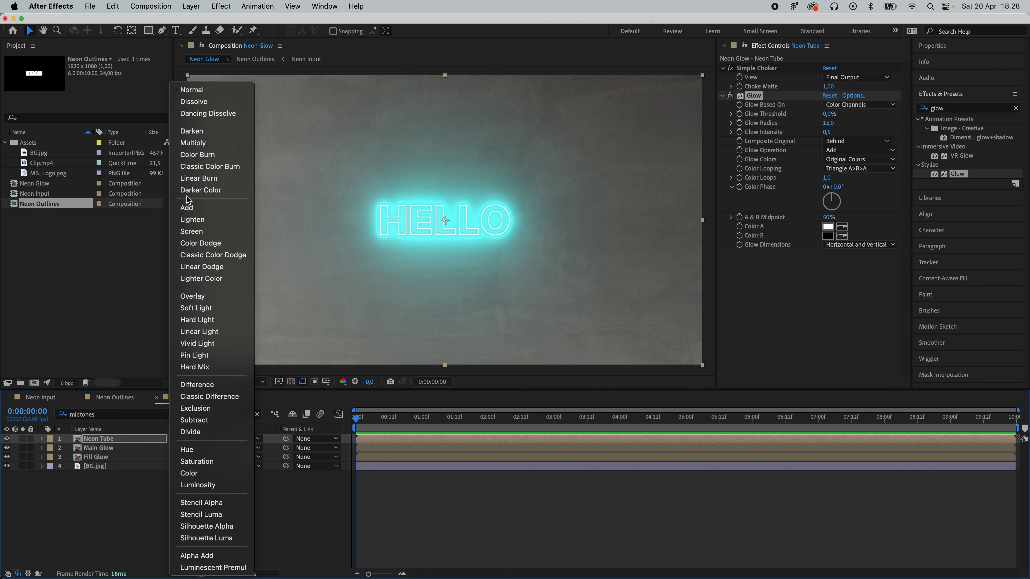
click(189, 207)
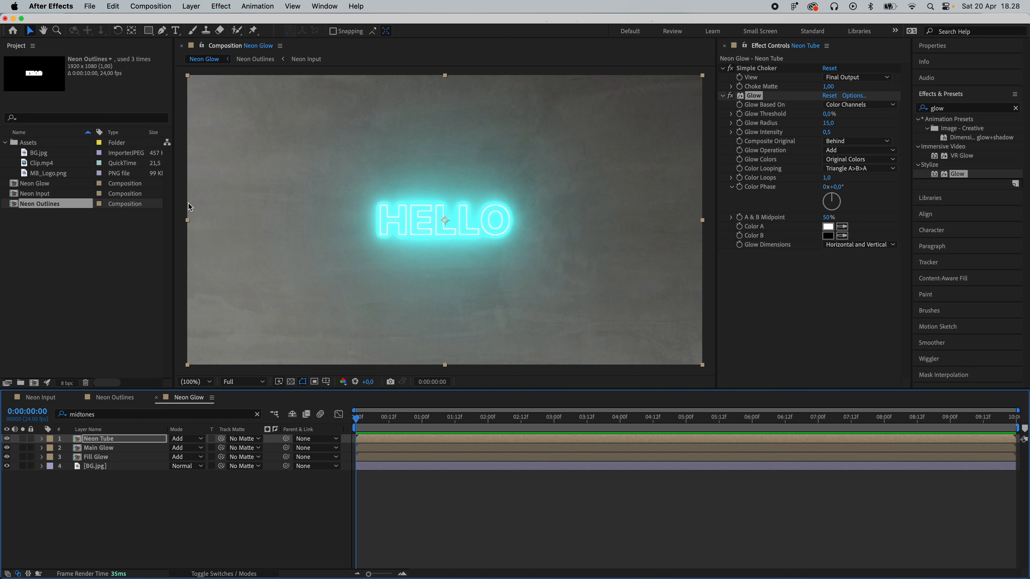
Copy the Hello text layer from Neon Input into Neon Outlines, hide the Neon Input layer there, and check the filled text in Neon Glow.
click(42, 398)
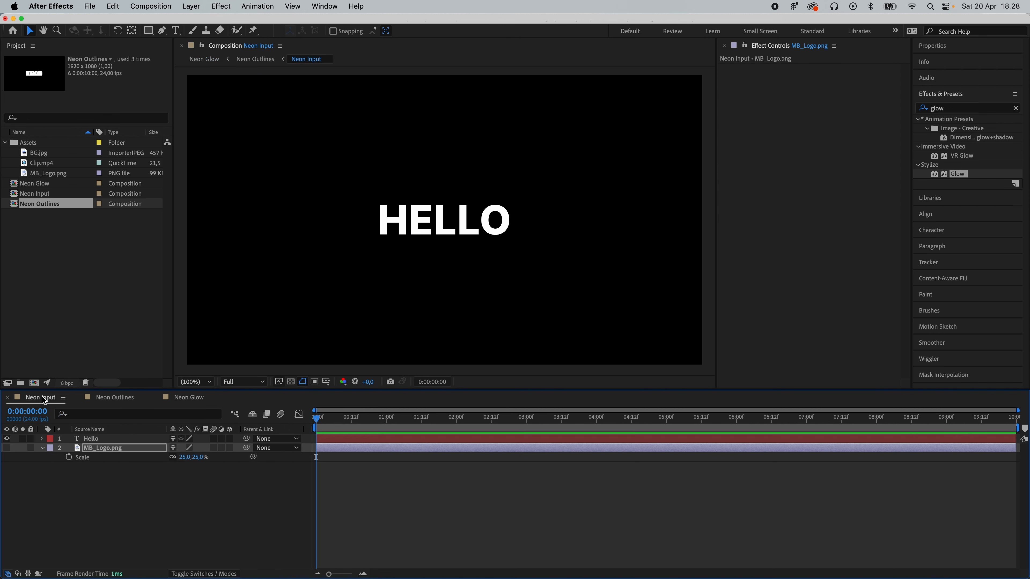
click(97, 442)
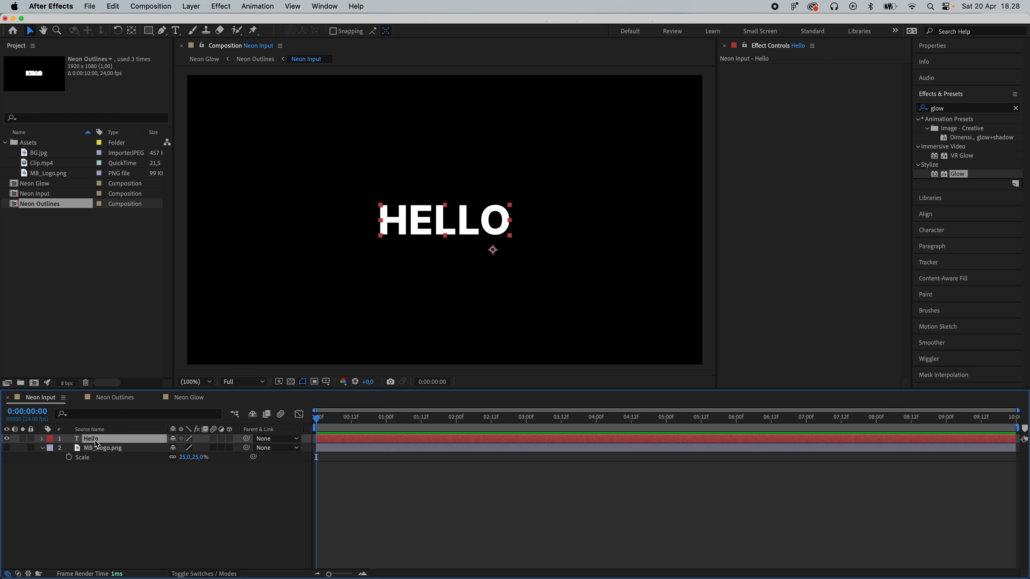
click(115, 398)
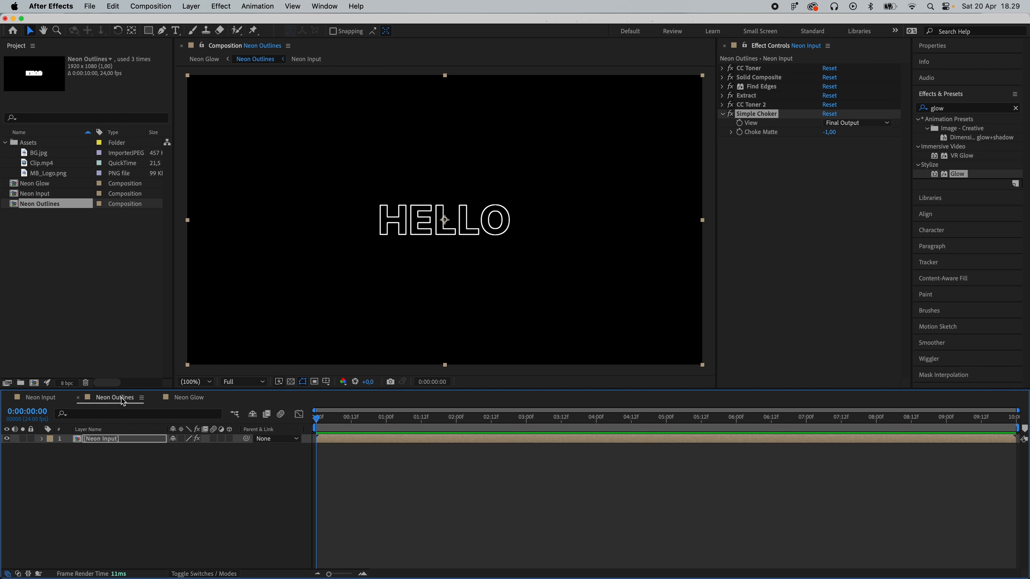
key(super+v)
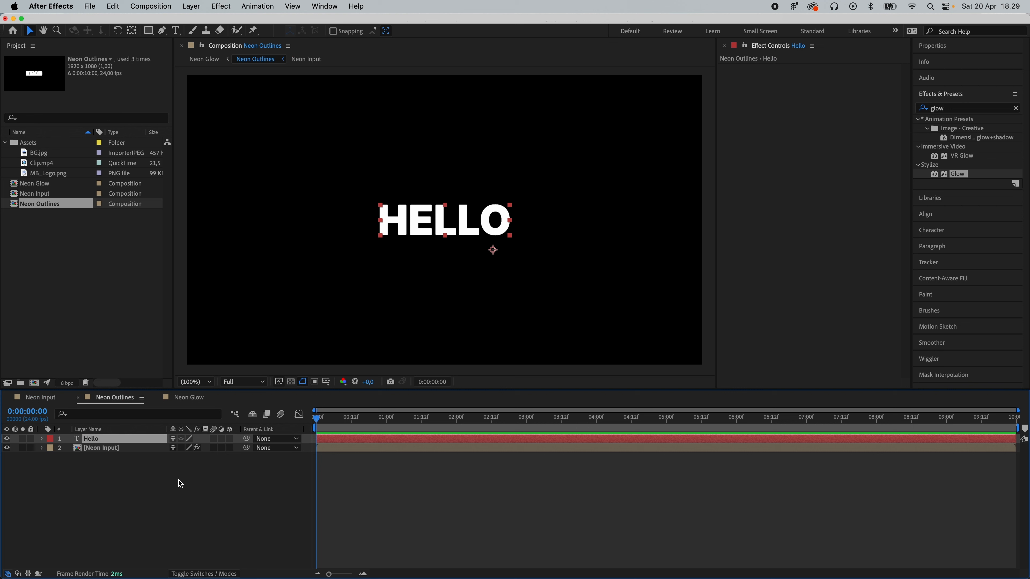
click(7, 448)
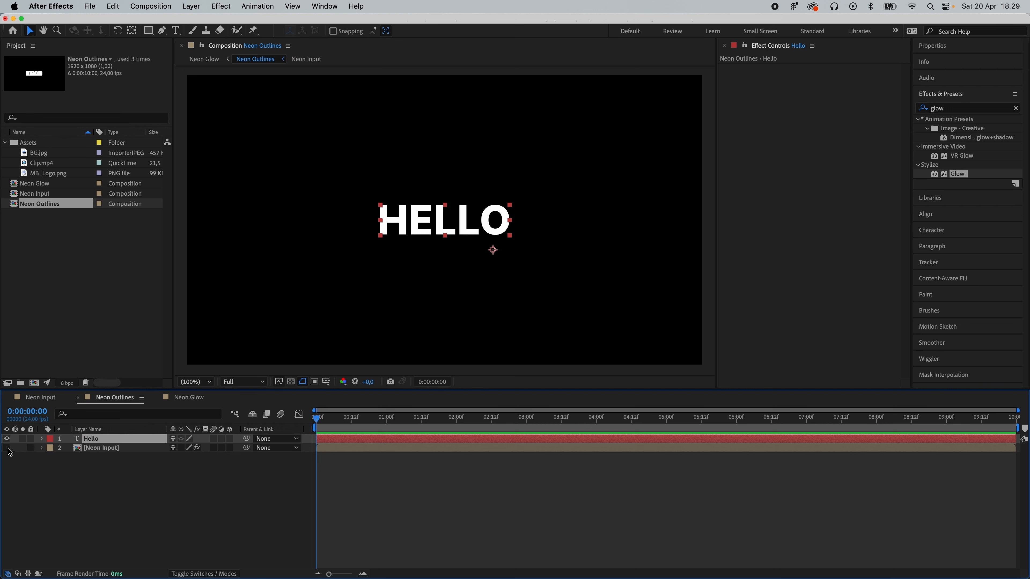
click(191, 398)
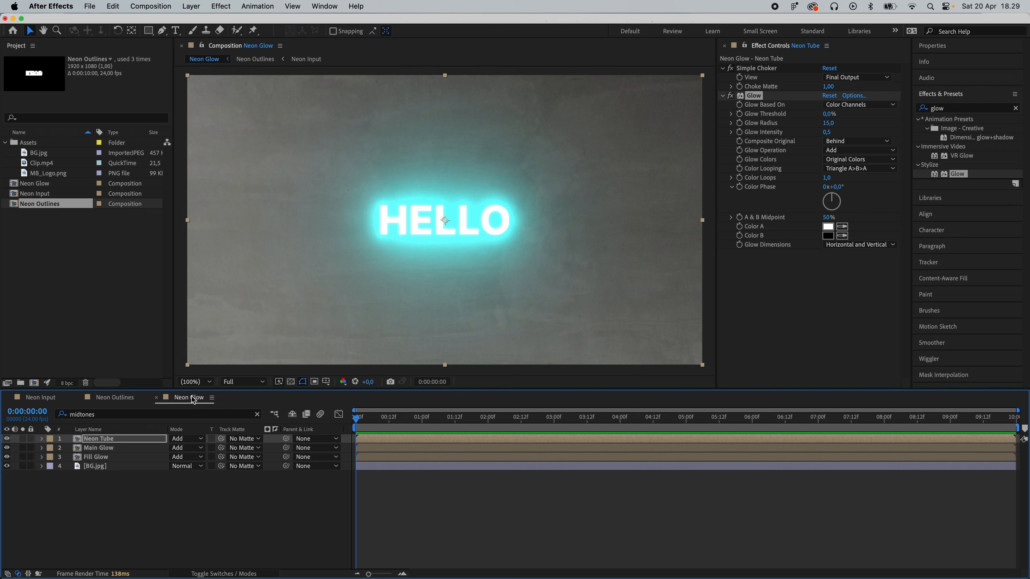
Show the Neon Input layer and hide the Hello layer in Neon Outlines, and return to the Neon Glow composition.
click(112, 399)
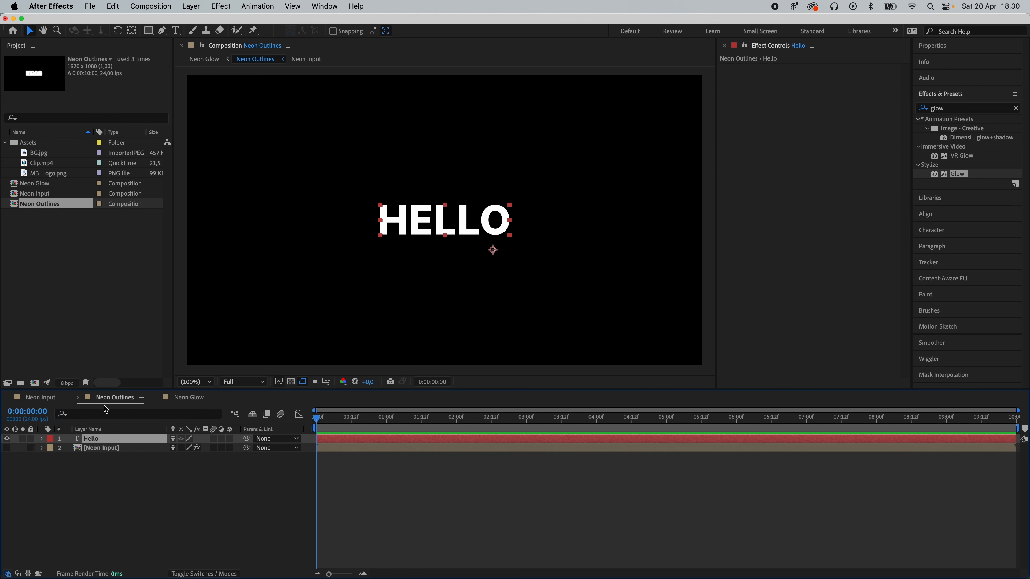
click(7, 447)
click(7, 438)
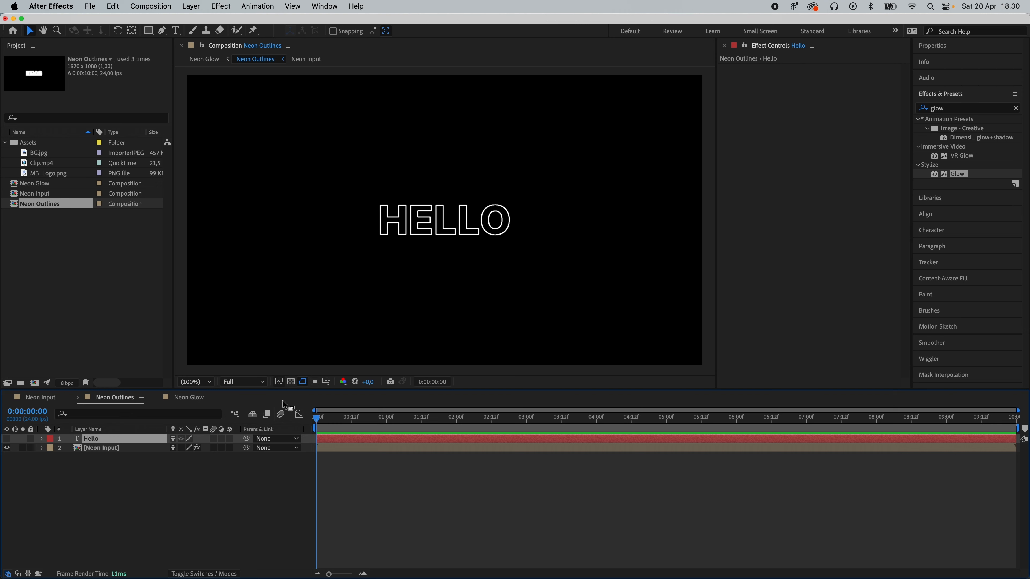
click(190, 399)
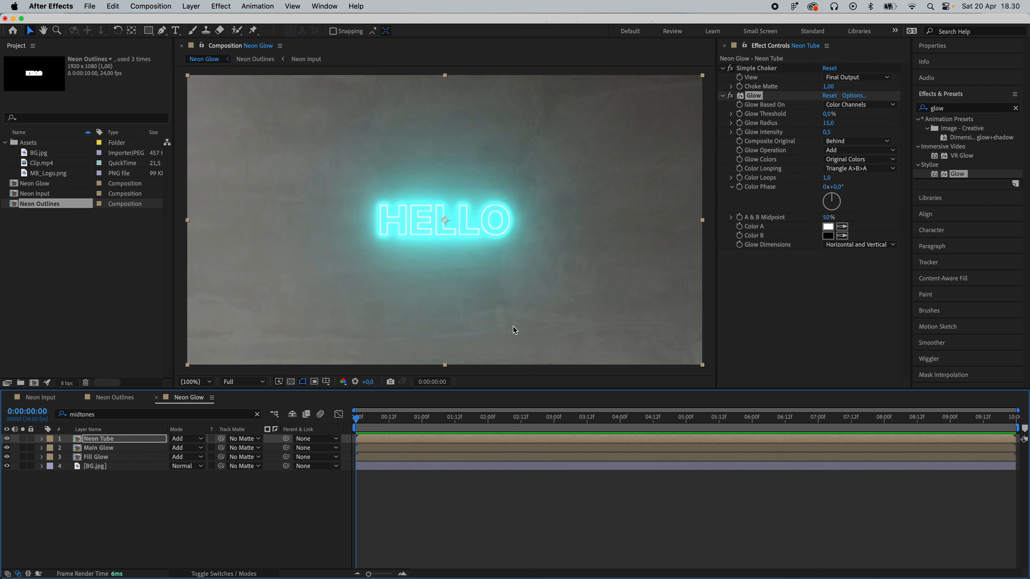
Darken the CC Toner Midtones color on Main Glow to teal 0C7879.
click(129, 447)
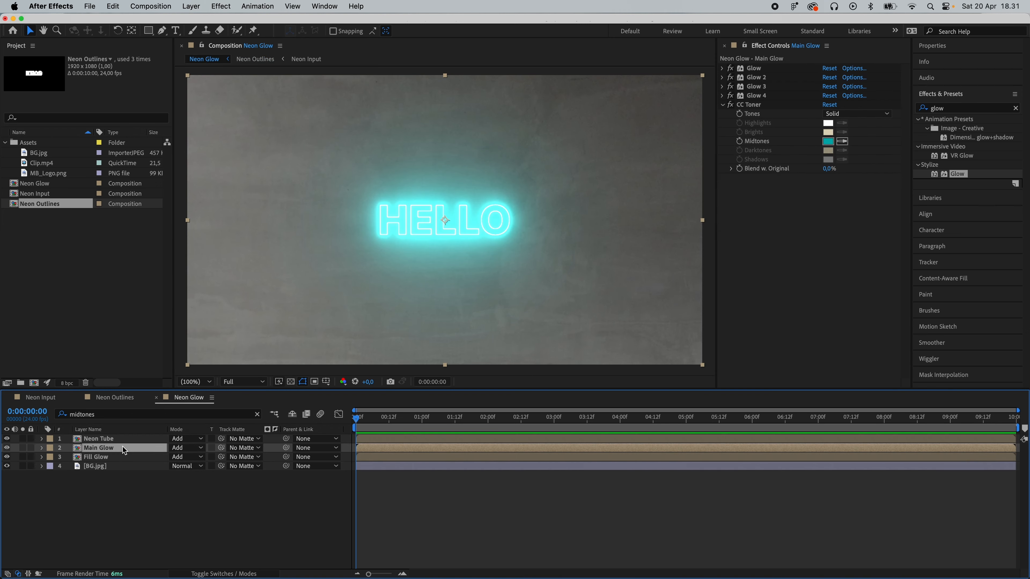
click(795, 150)
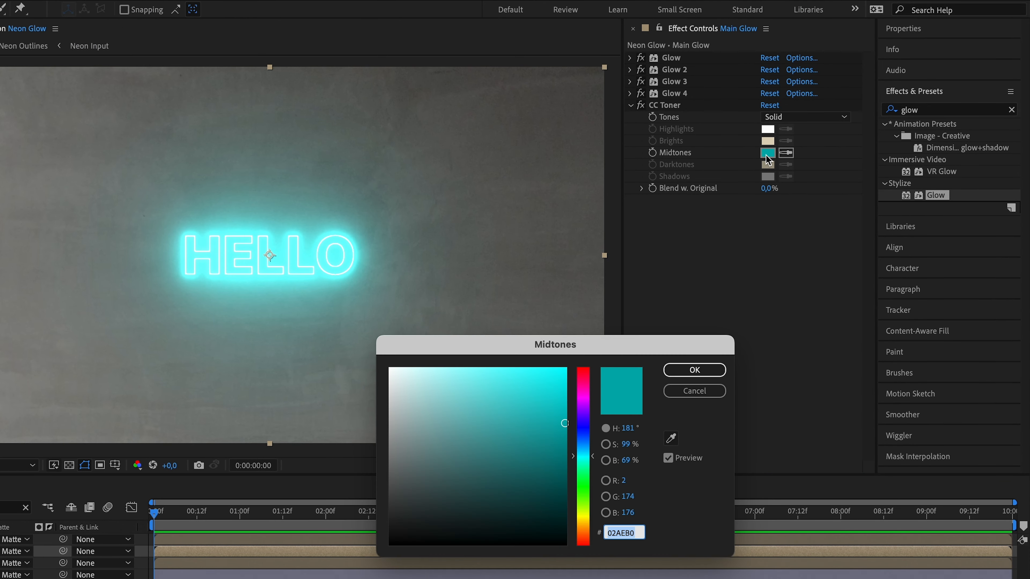
drag(676, 345, 708, 230)
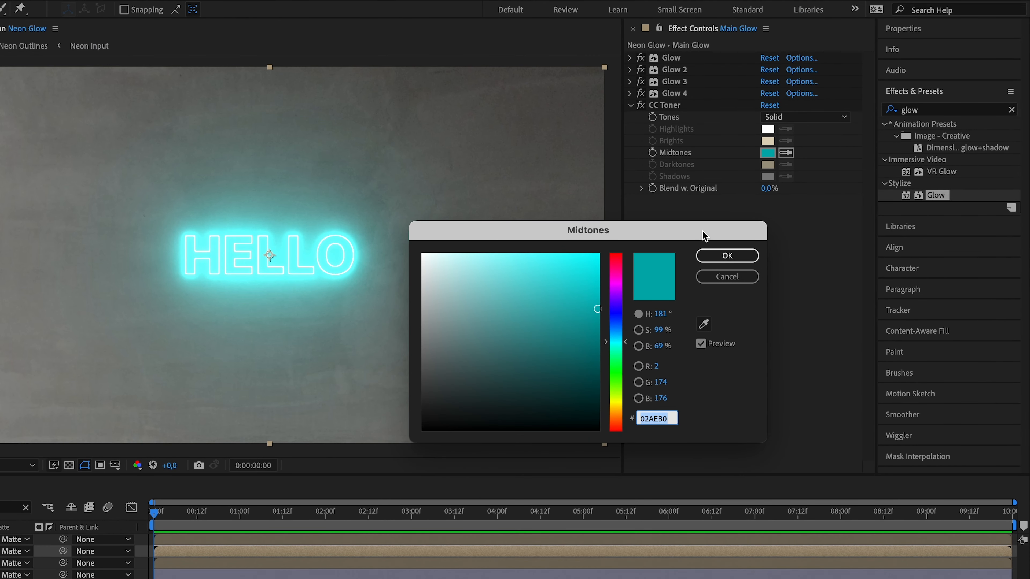
mouse_move(597, 309)
mouse_down()
mouse_move(545, 350)
mouse_move(539, 372)
mouse_move(531, 266)
mouse_move(536, 378)
mouse_move(437, 379)
mouse_move(614, 369)
mouse_move(466, 365)
mouse_move(582, 346)
mouse_up()
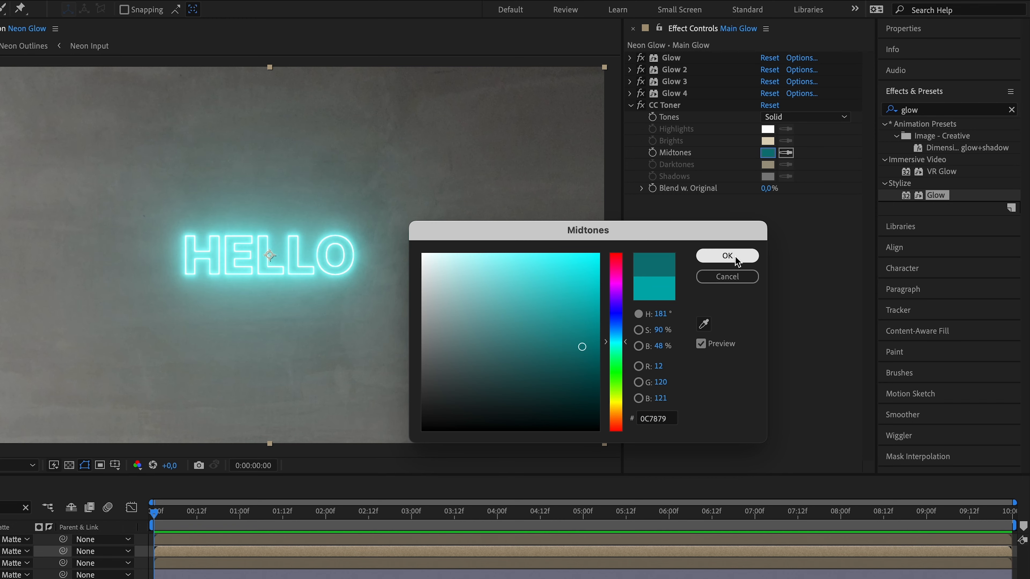
key(Return)
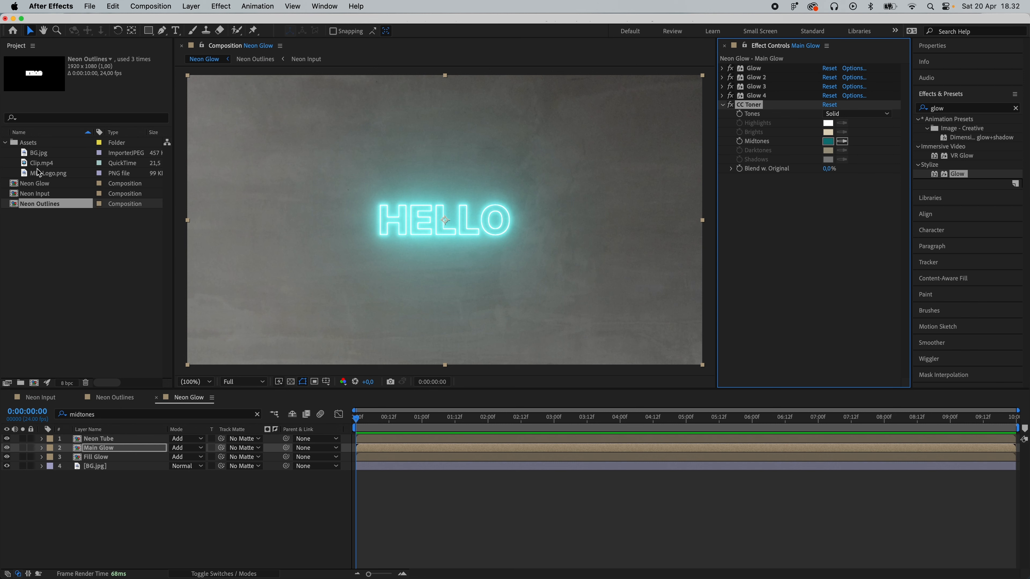
Create a composition from Clip.mp4 and place Neon Glow above the clip with the Add blending mode.
drag(40, 166, 35, 384)
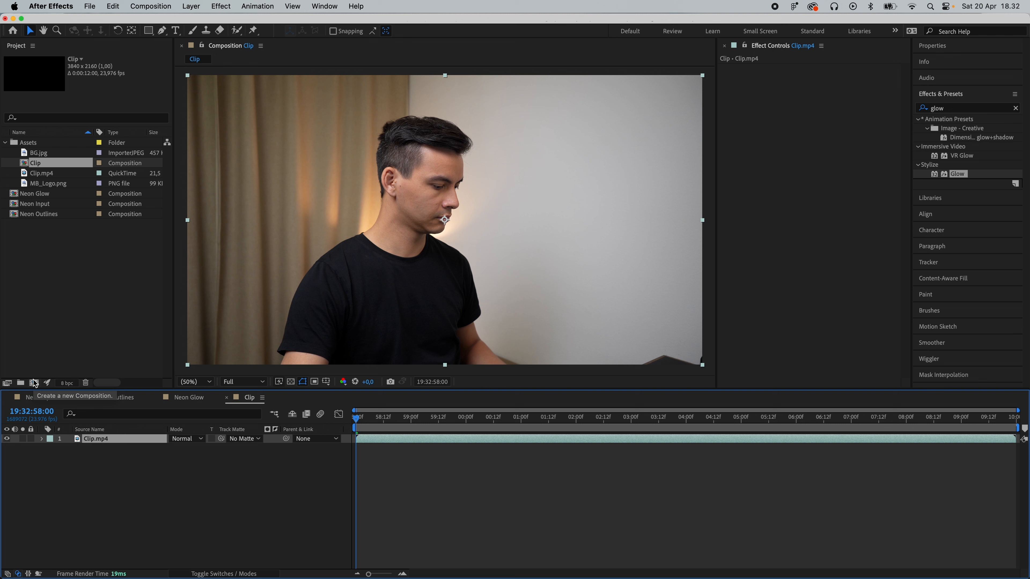
drag(37, 198, 116, 443)
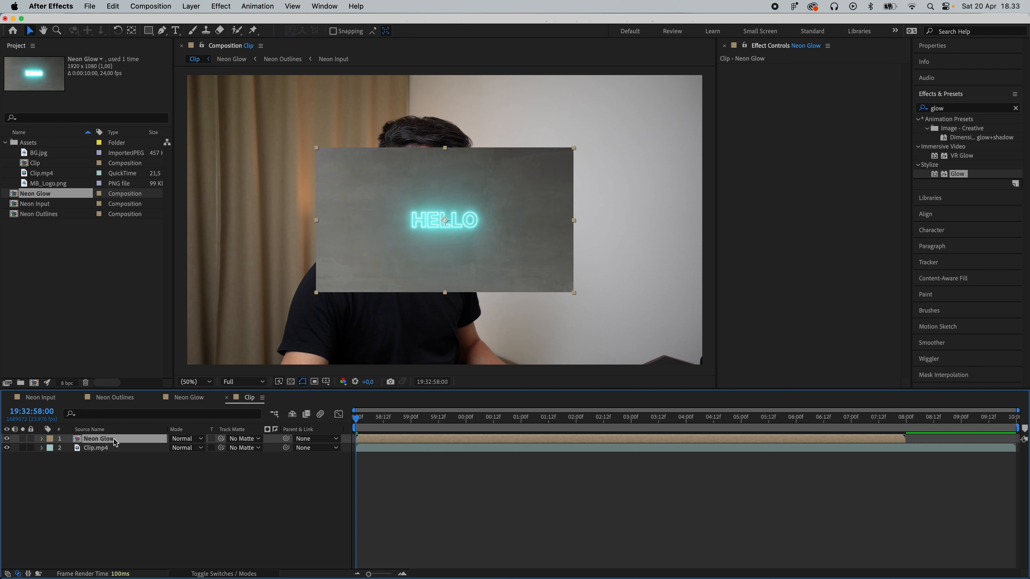
click(211, 438)
click(203, 209)
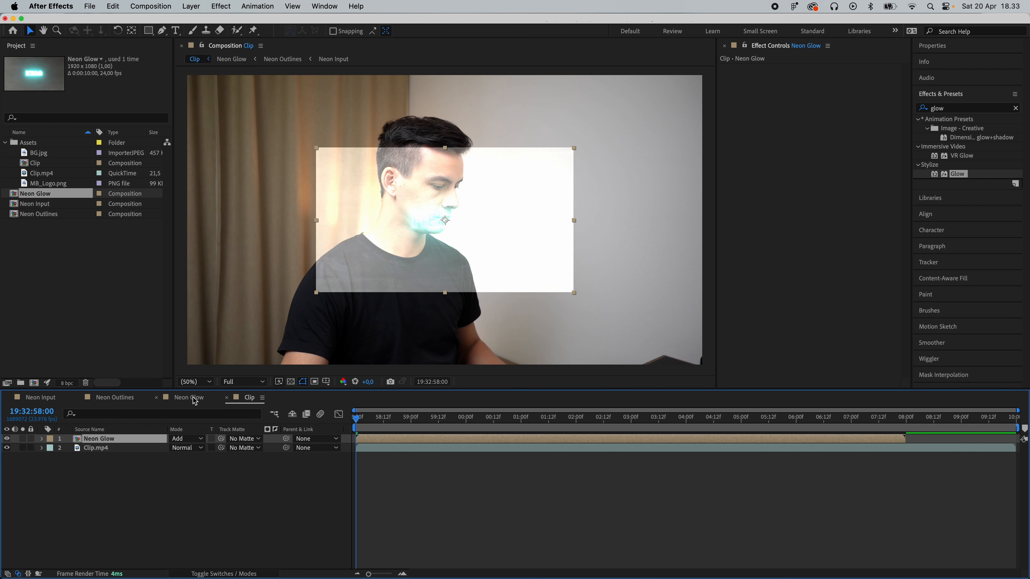
Hide the BG.jpg layer in Neon Glow, and place the HELLO sign on the blank wall beside the man in Clip.
click(194, 402)
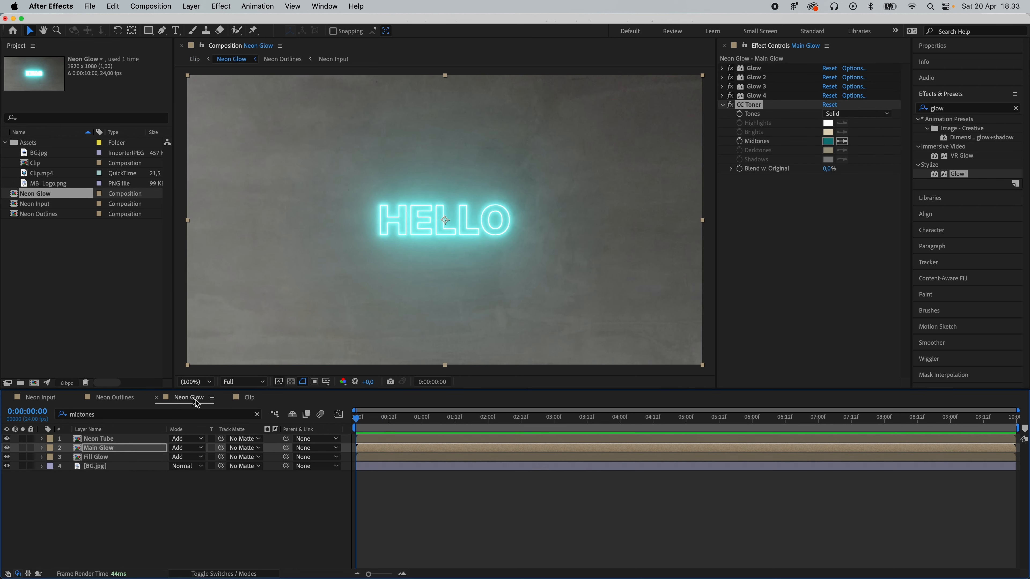
click(7, 466)
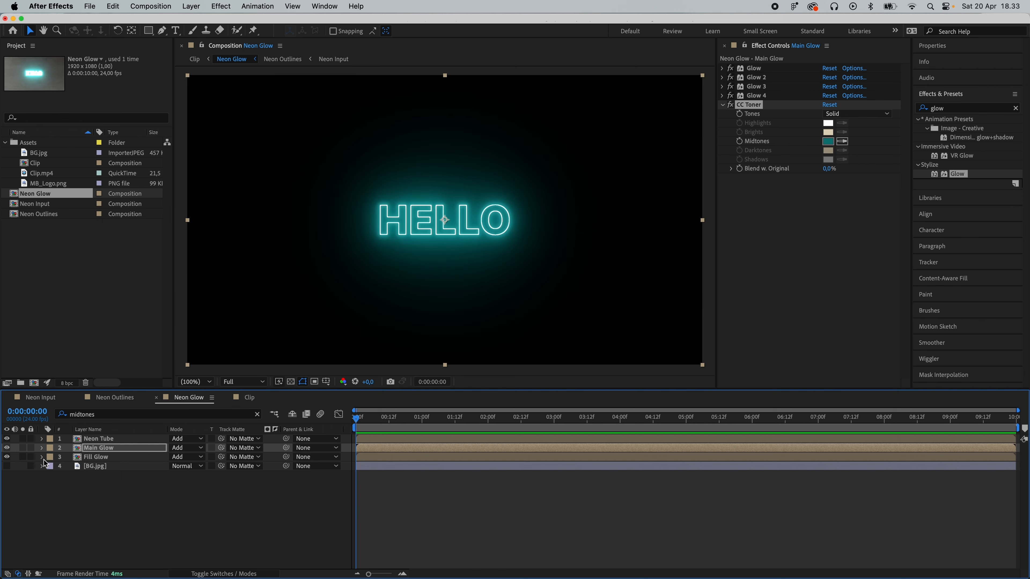
click(248, 398)
drag(492, 213, 616, 171)
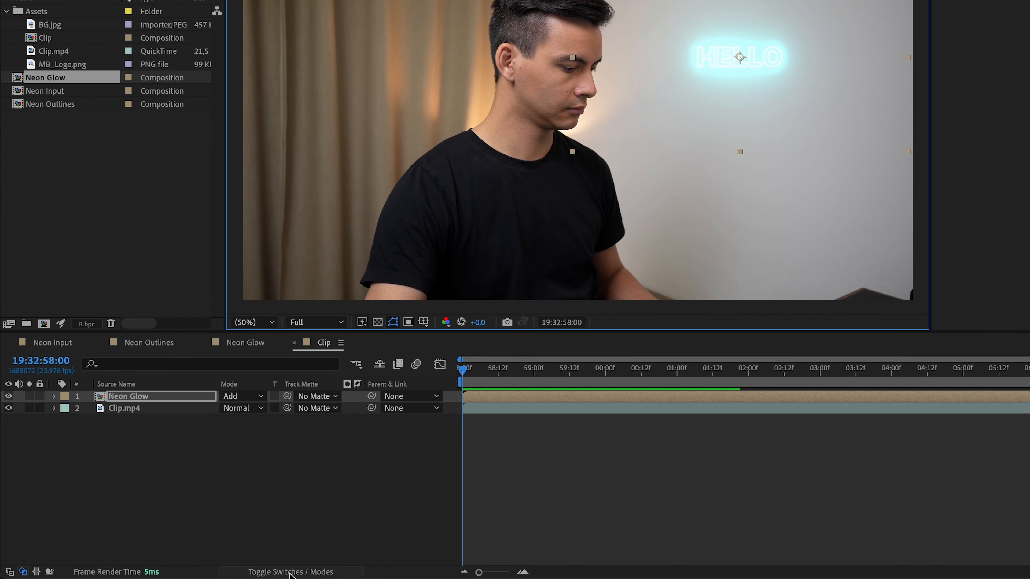
Make the Neon Glow layer in Clip a 3D layer and set its scale to 150%.
click(225, 574)
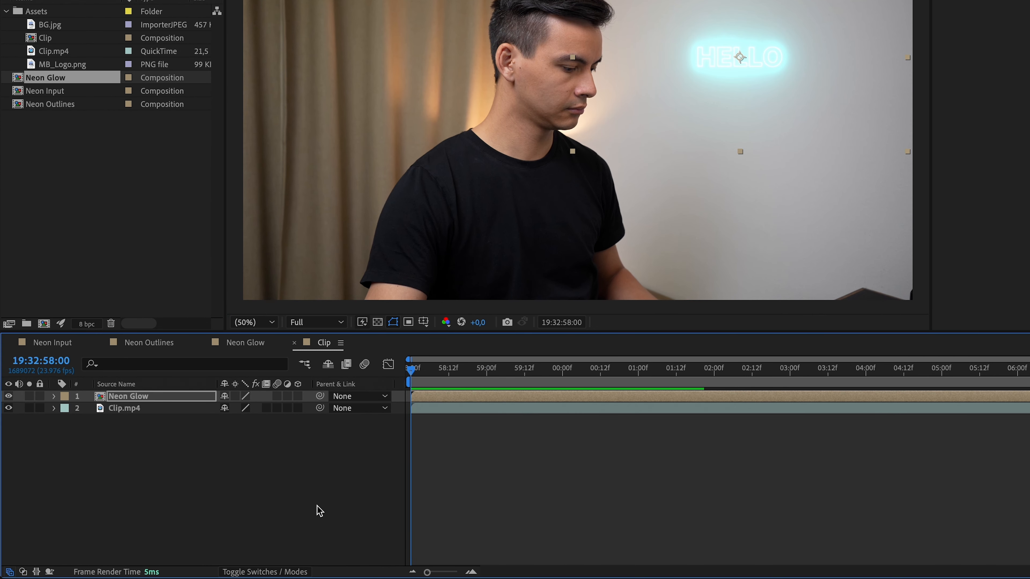
click(297, 396)
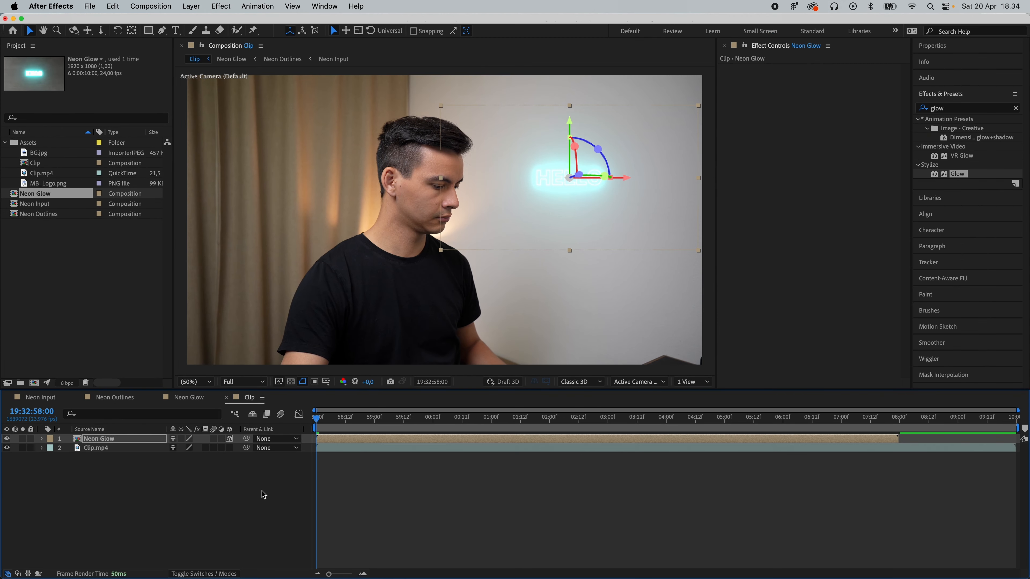
key(s)
click(186, 447)
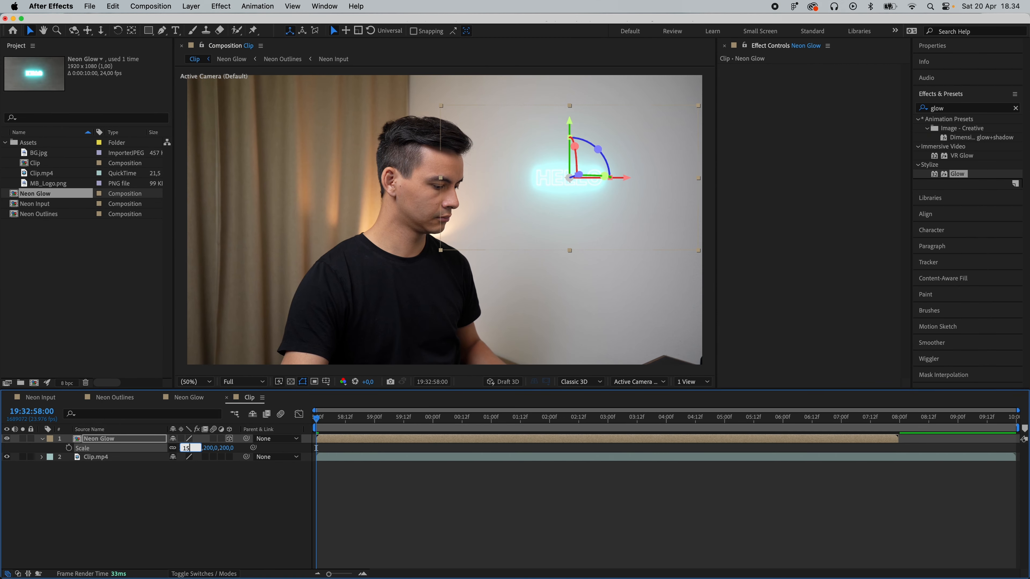
text(150)
key(Return)
key(s)
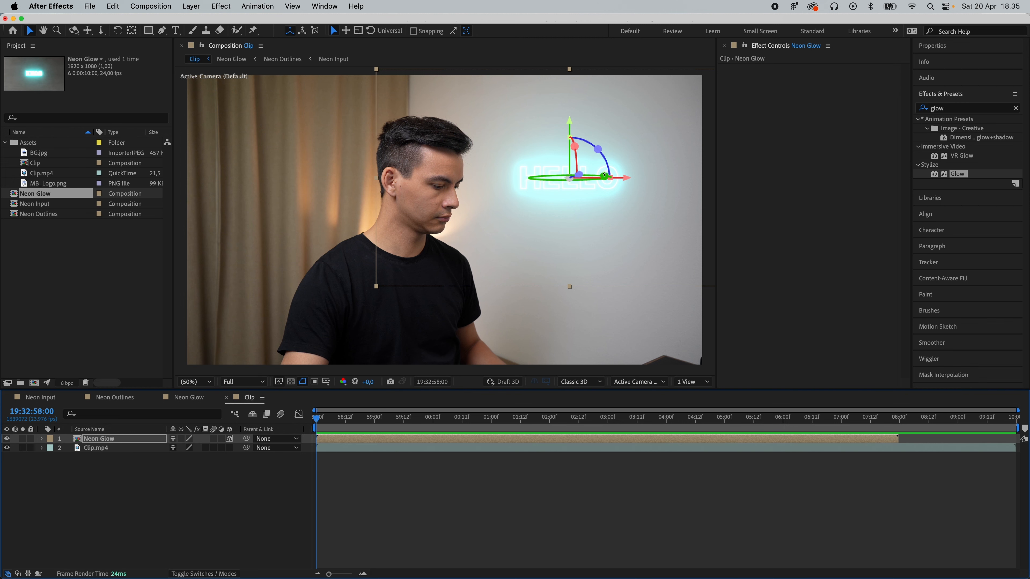
Rotate the Neon Glow layer in 3D to match the wall's perspective and shift it slightly to the right.
drag(605, 178, 552, 149)
drag(587, 176, 581, 177)
click(302, 474)
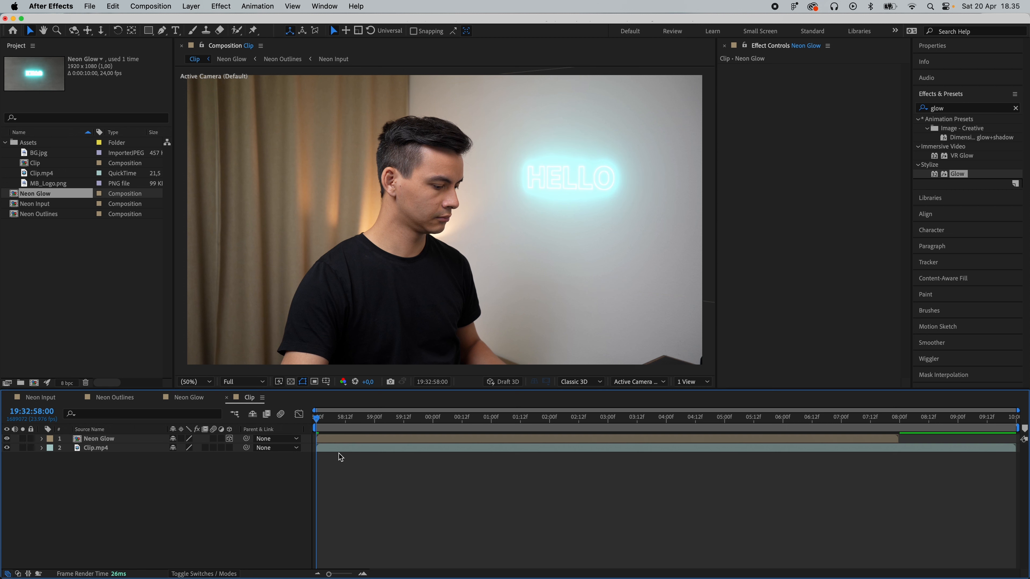
click(611, 204)
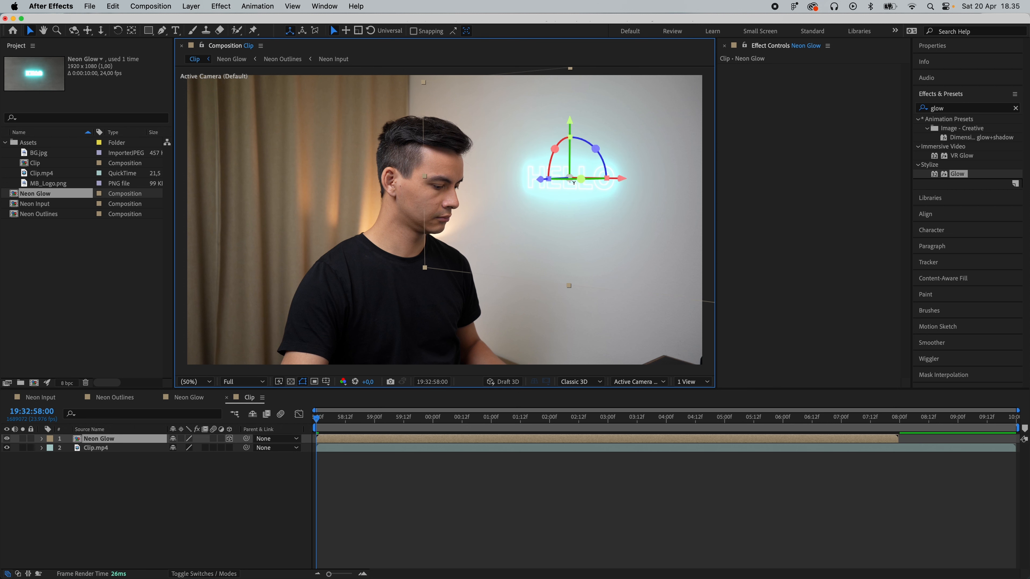
drag(620, 179, 631, 181)
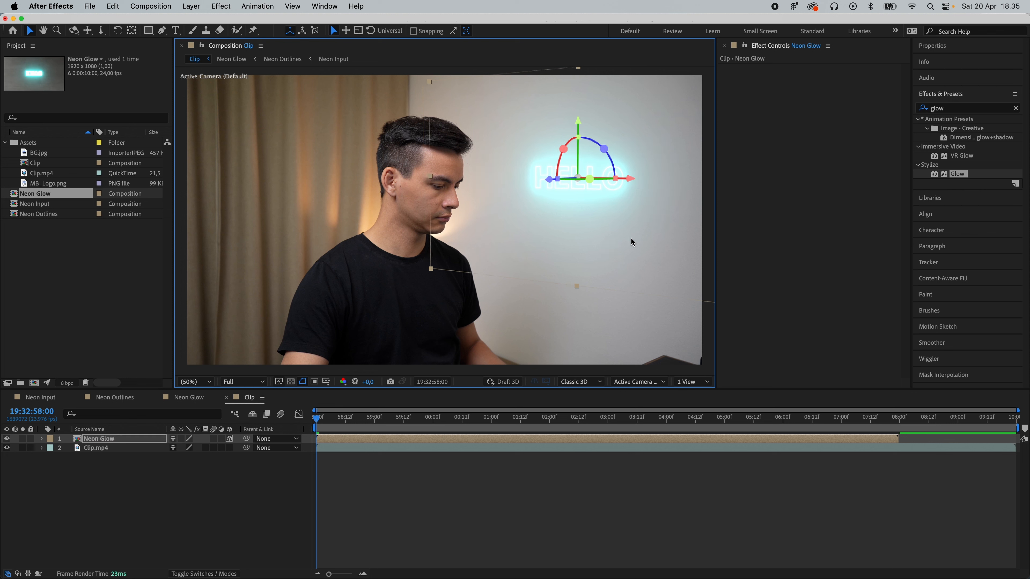
click(594, 332)
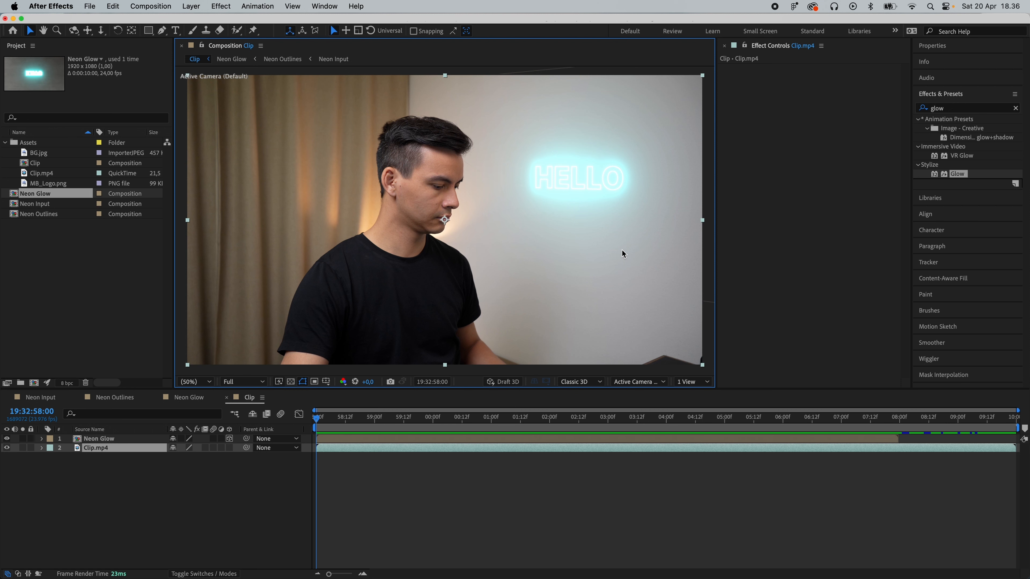
Darken the CC Toner Midtones color on Main Glow to a very dark teal and return to the Clip composition.
click(189, 398)
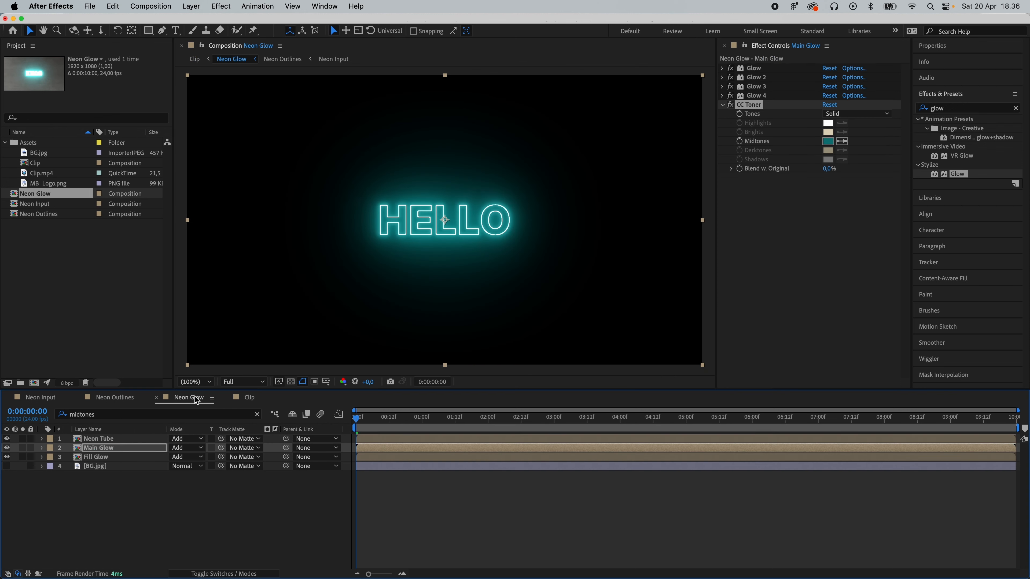
click(828, 142)
drag(688, 292, 698, 335)
click(797, 220)
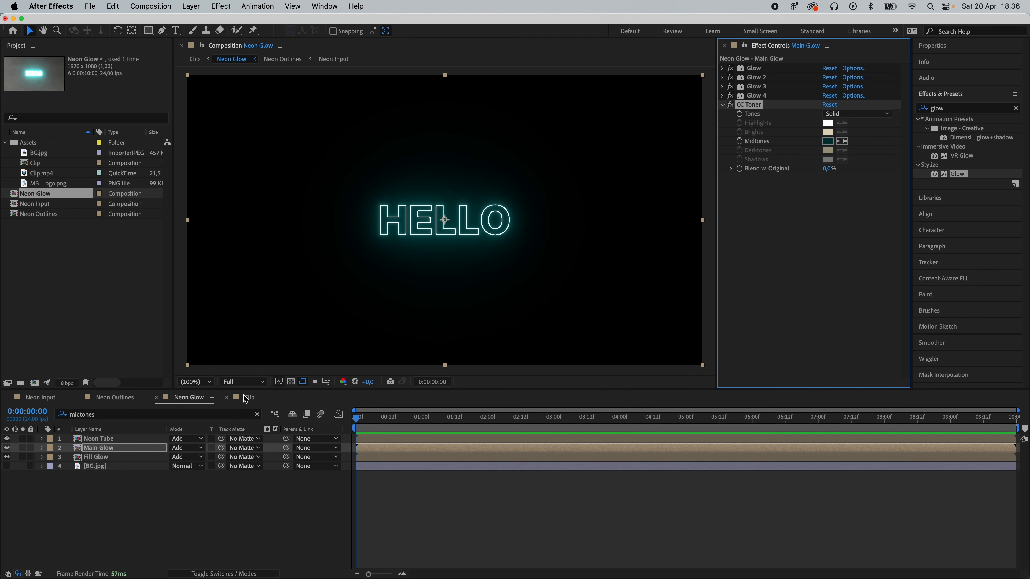
click(247, 397)
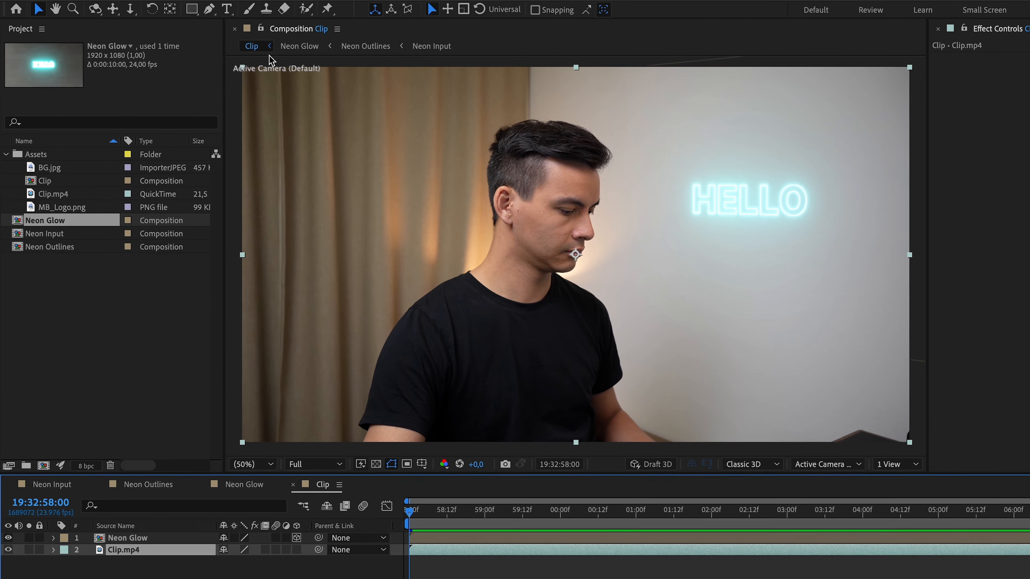
Draw a light blue rectangle shape layer over the whole Clip frame and mask it with an ellipse around the HELLO sign.
click(149, 31)
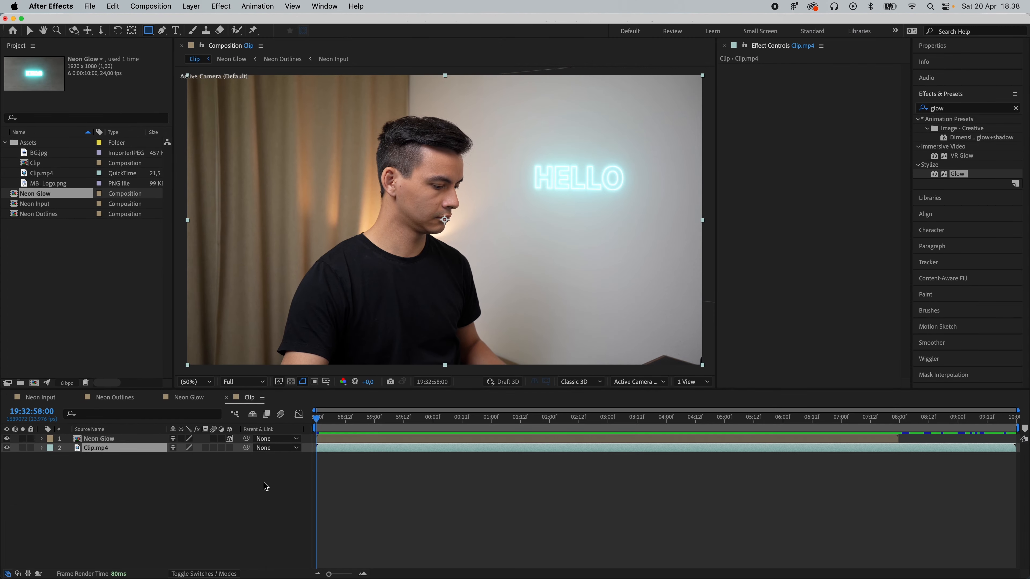
drag(184, 74, 722, 382)
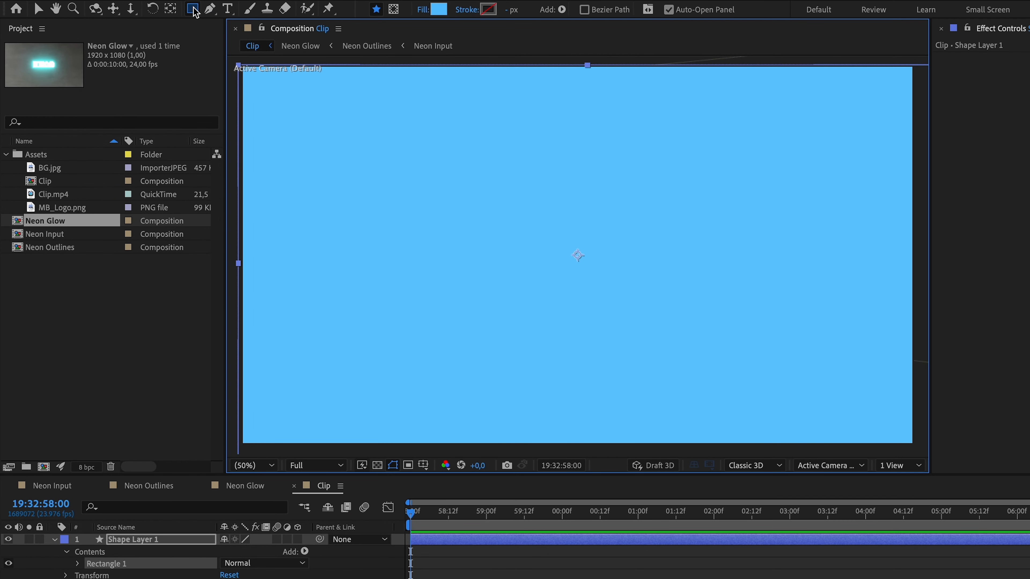
key(q)
key(q)
click(394, 9)
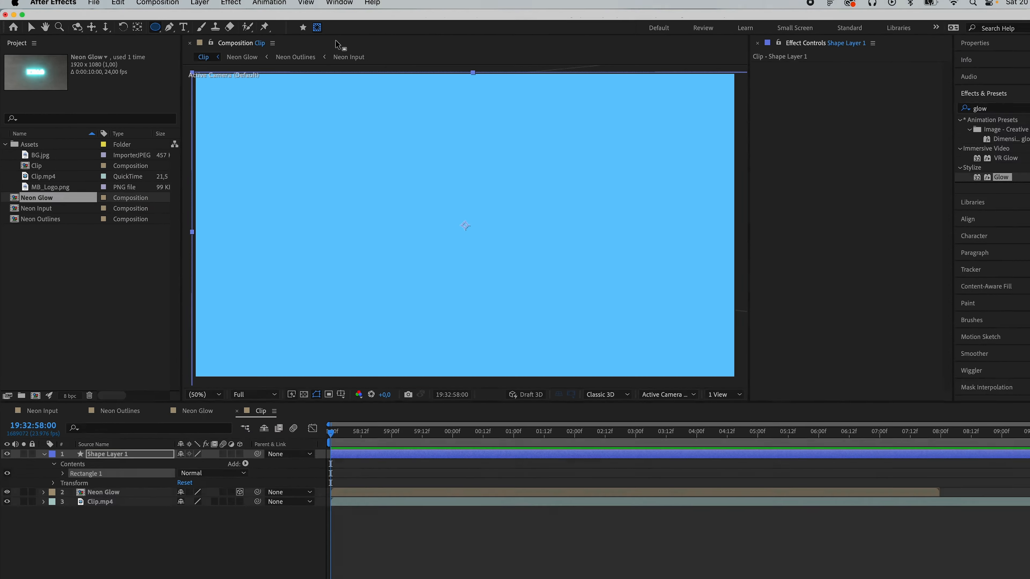
drag(536, 147, 654, 235)
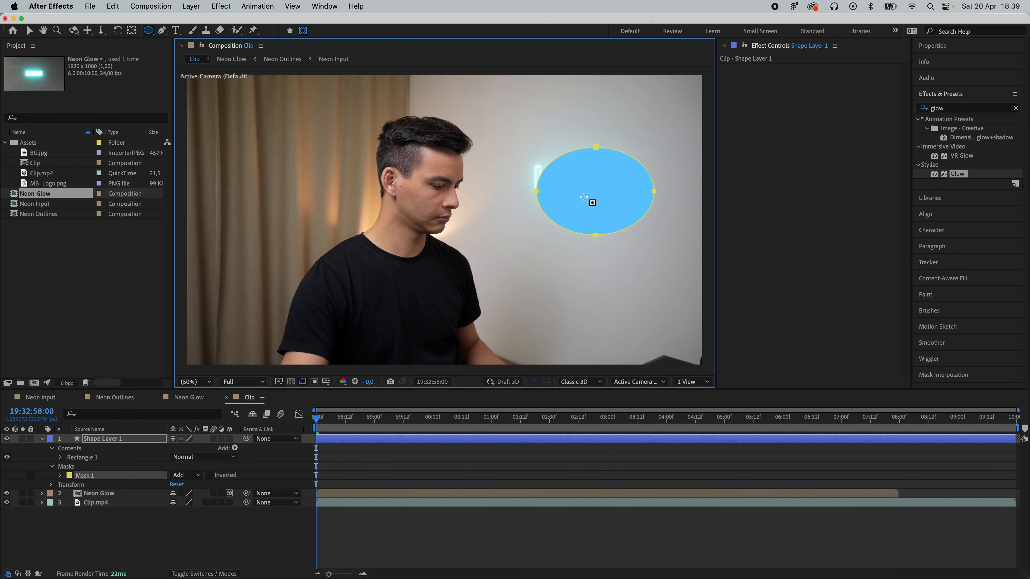
Center the elliptical mask on the HELLO sign, and set its feather to 480 pixels and its opacity to 49%.
key(v)
drag(536, 190, 526, 191)
key(super+z)
drag(624, 177, 611, 176)
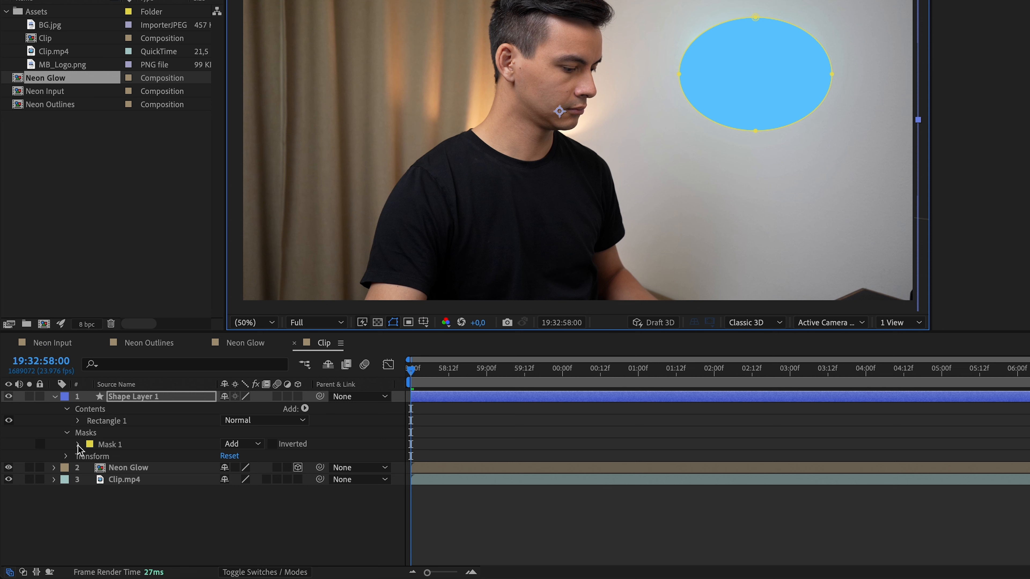
click(79, 445)
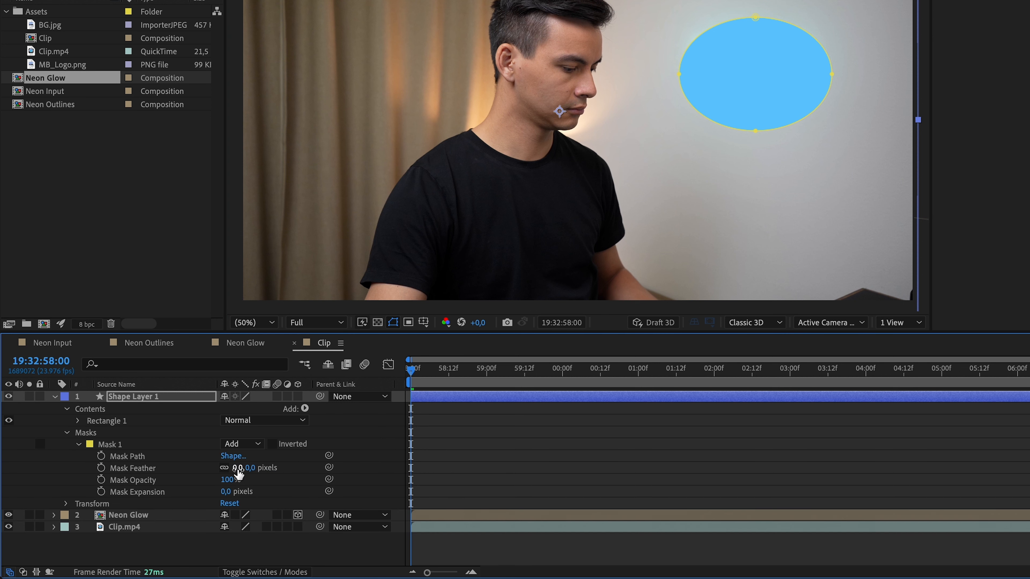
drag(238, 470, 204, 484)
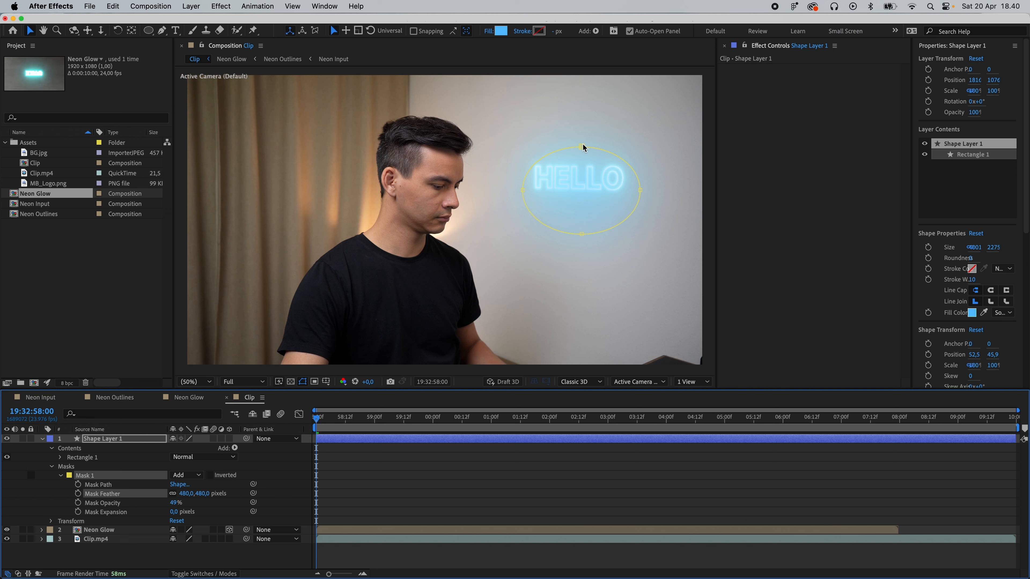
Enlarge the elliptical mask on Shape Layer 1 into a tall oval spanning most of the wall's height.
double_click(583, 146)
drag(583, 148, 568, 104)
drag(581, 234, 567, 325)
drag(522, 190, 487, 214)
drag(640, 213, 663, 208)
drag(575, 103, 576, 86)
drag(576, 325, 576, 347)
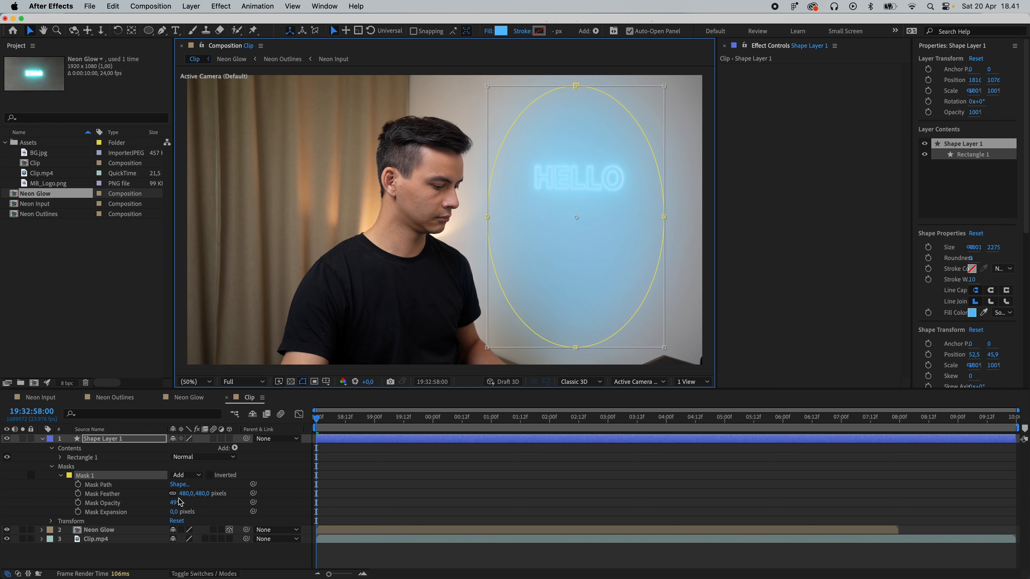
Set the mask's opacity to 34% and raise its feather to about 640 pixels.
drag(181, 502, 174, 501)
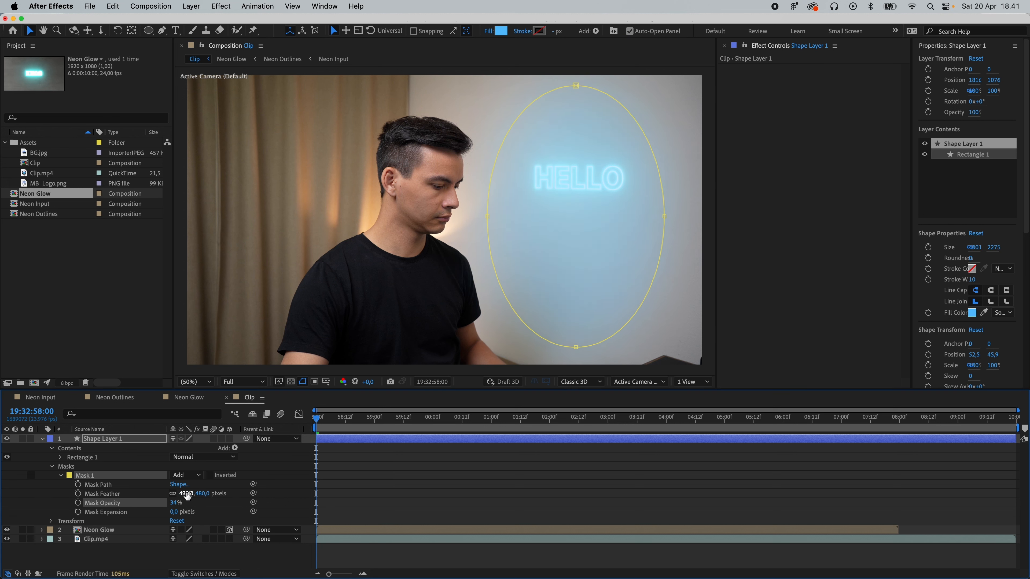
drag(185, 493, 241, 492)
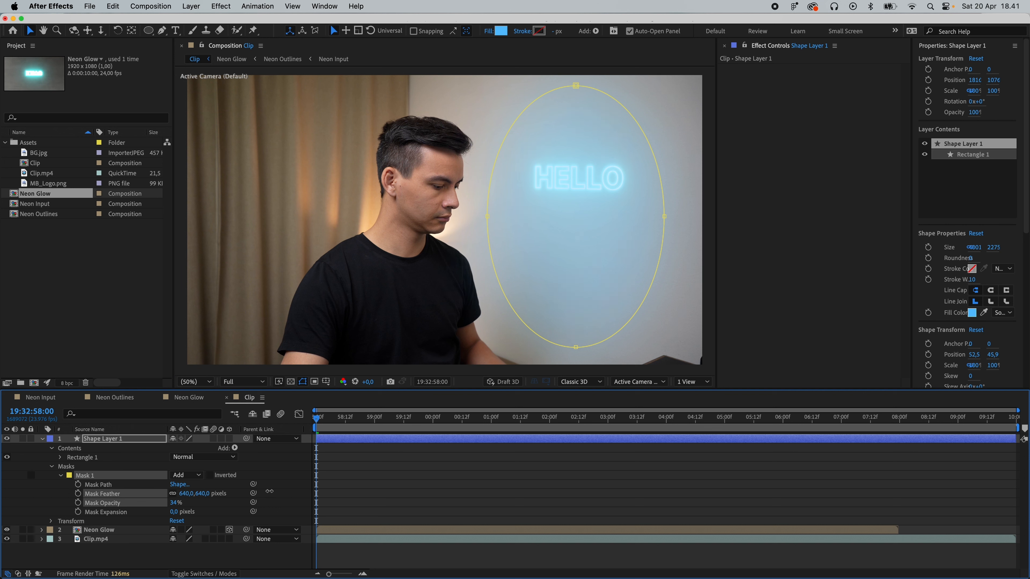
drag(281, 492, 275, 492)
Collapse Shape Layer 1 and move the Neon Glow layer above it in the layer stack.
click(42, 438)
click(111, 484)
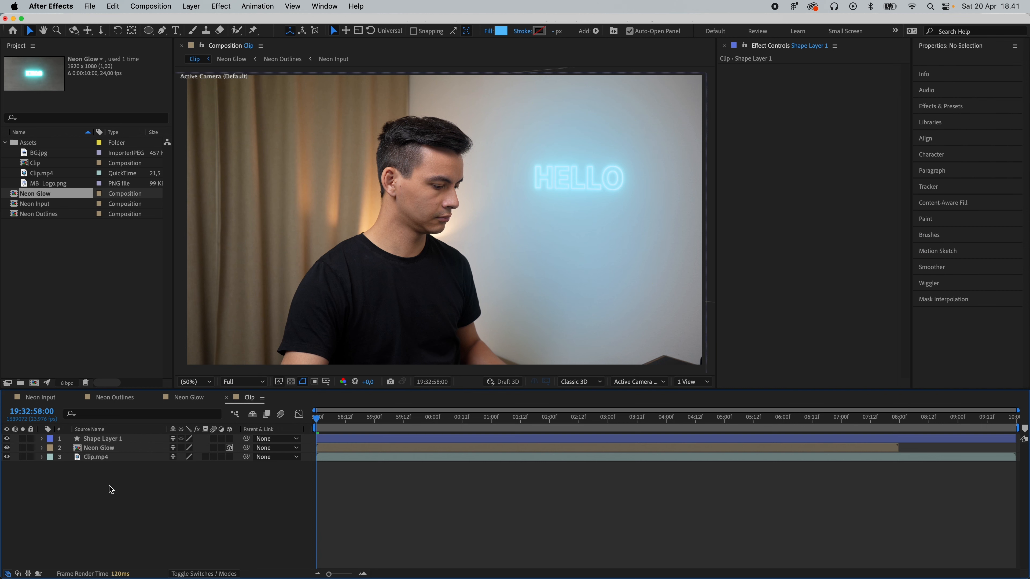
drag(106, 452, 108, 437)
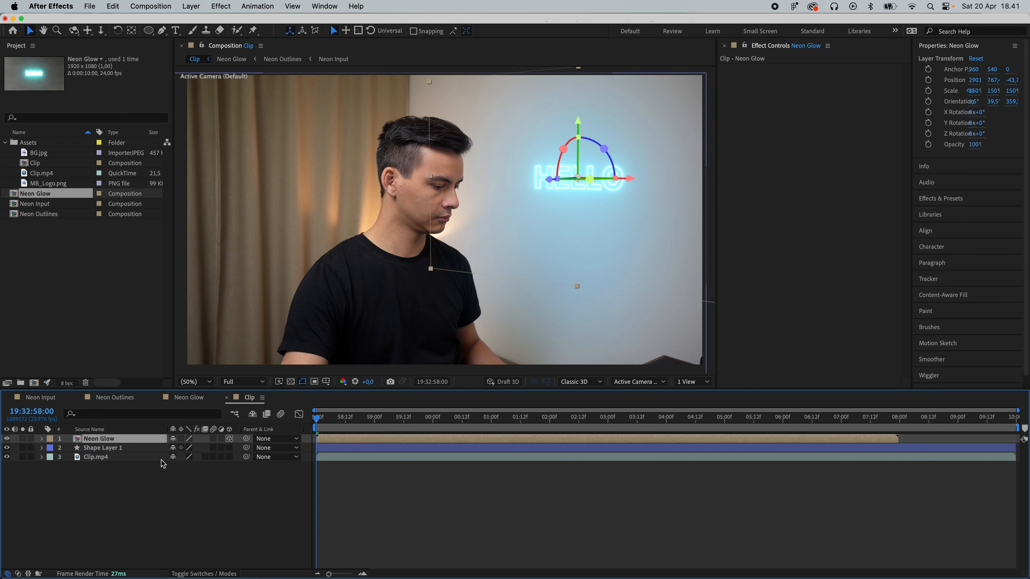
click(210, 503)
Widen the elliptical mask on Shape Layer 1 on both sides and extend it upward to cover the wall.
click(94, 450)
double_click(486, 217)
drag(486, 217, 478, 217)
drag(666, 219, 698, 218)
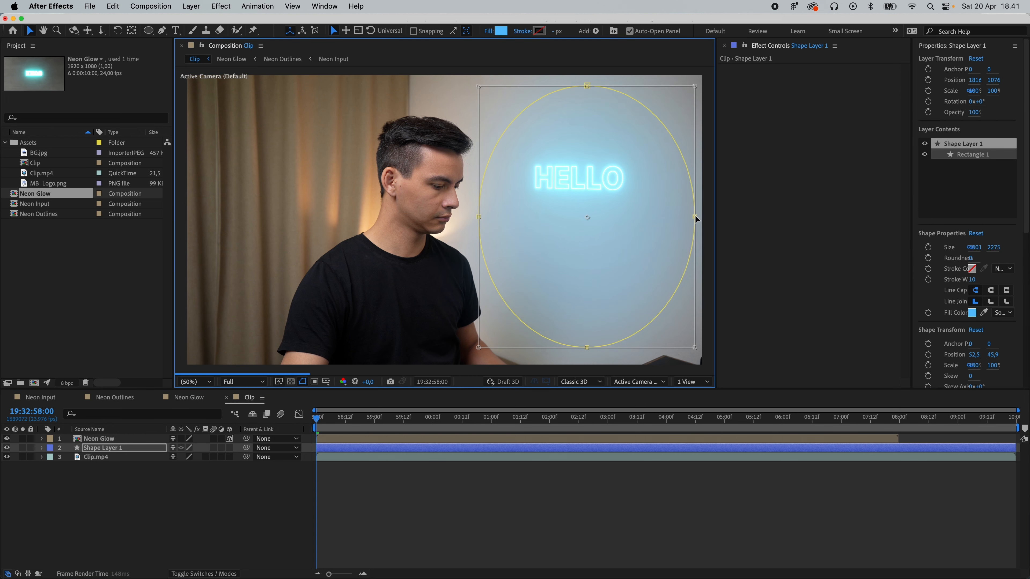
drag(479, 217, 457, 219)
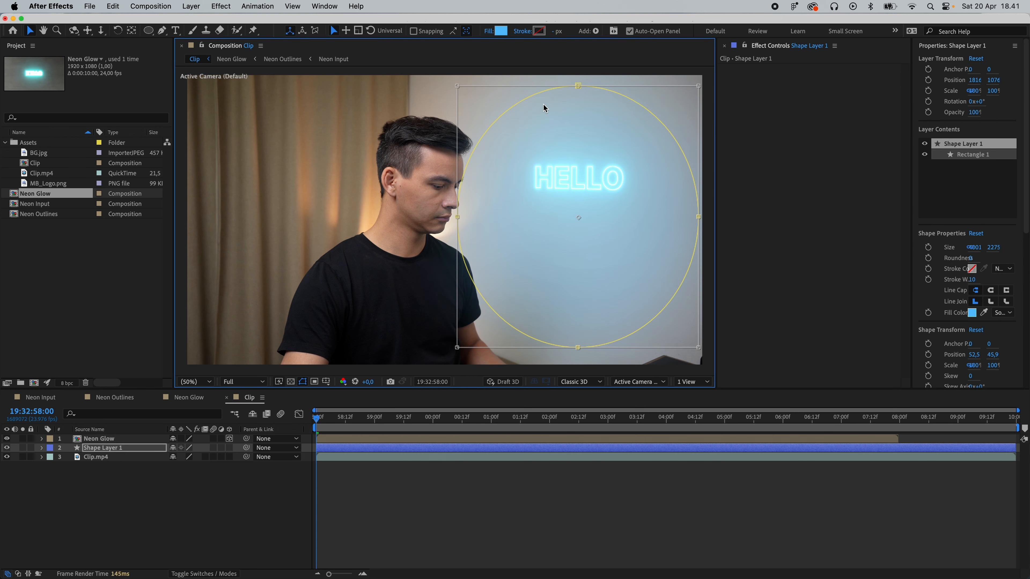
drag(578, 85, 579, 67)
click(266, 503)
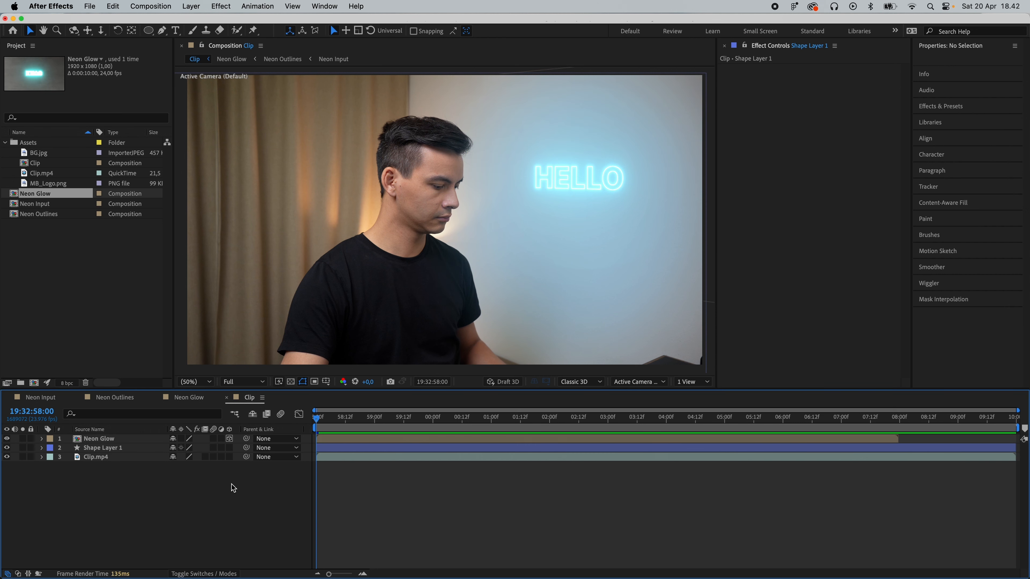
Nudge the Neon Glow sign slightly upward and fine-tune the right edge of the Shape Layer 1 mask.
click(115, 438)
click(103, 448)
drag(700, 217, 692, 212)
click(262, 493)
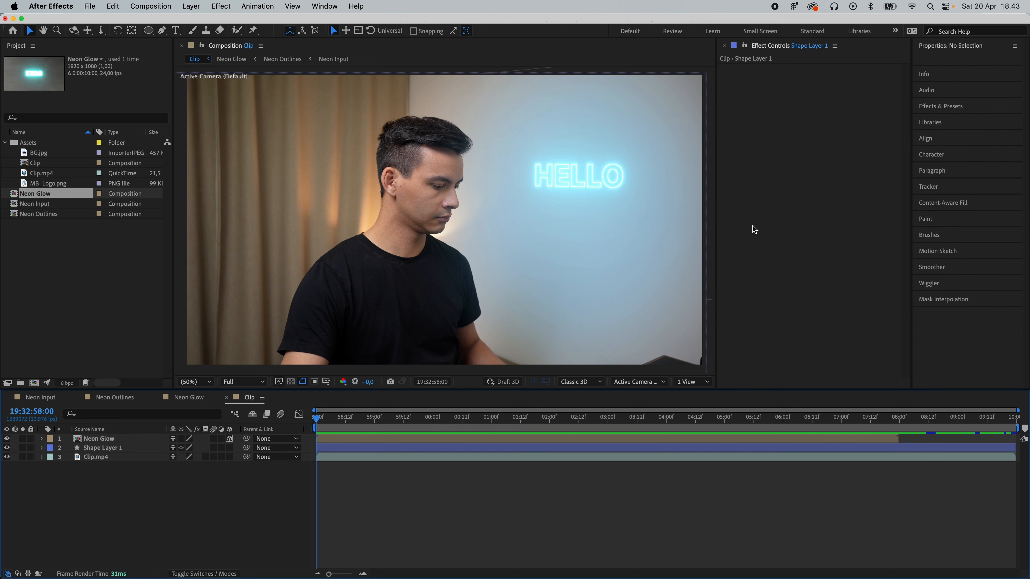
Play back the Clip composition to check the neon sign and its wall glow.
key(space)
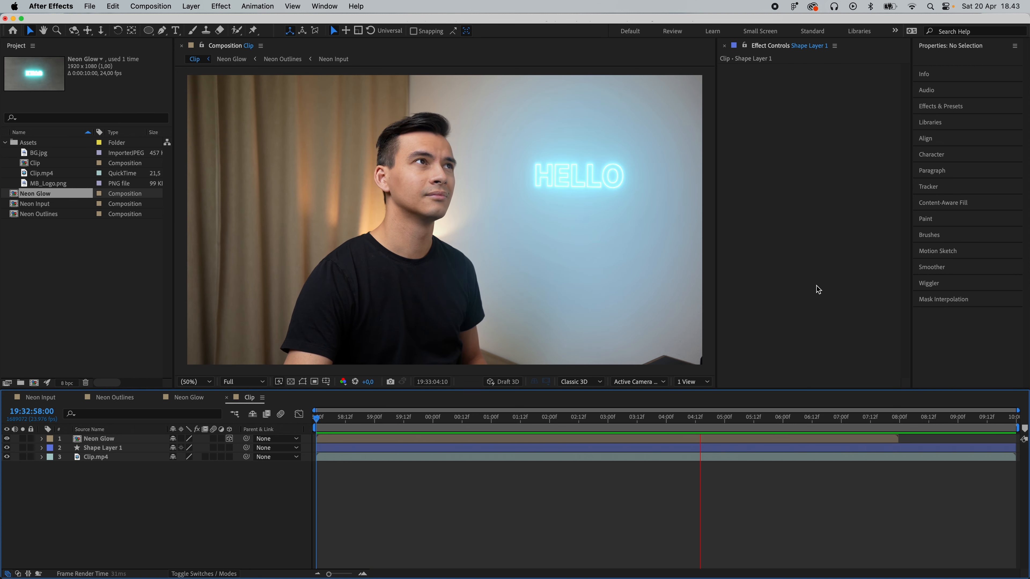
key(space)
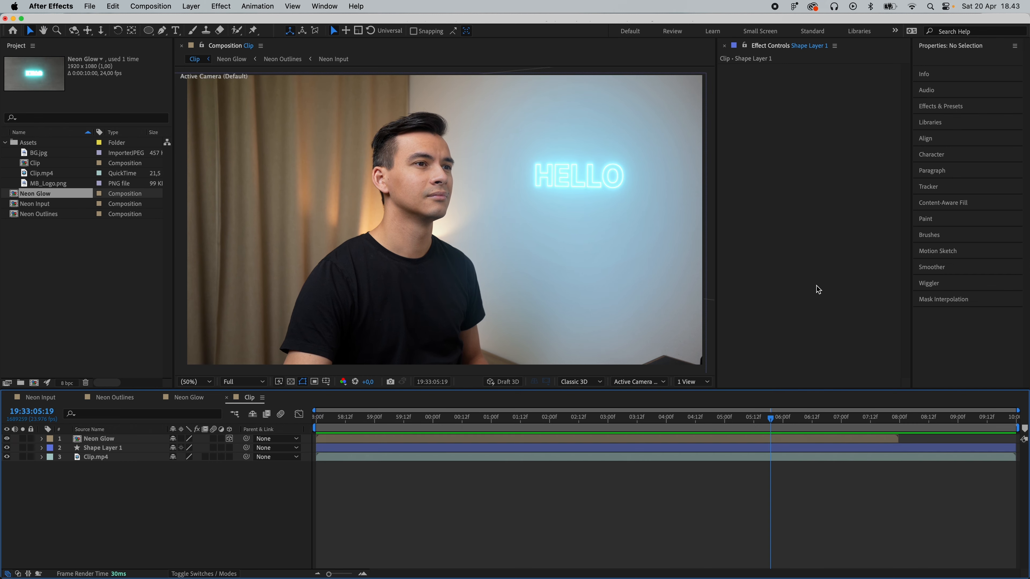